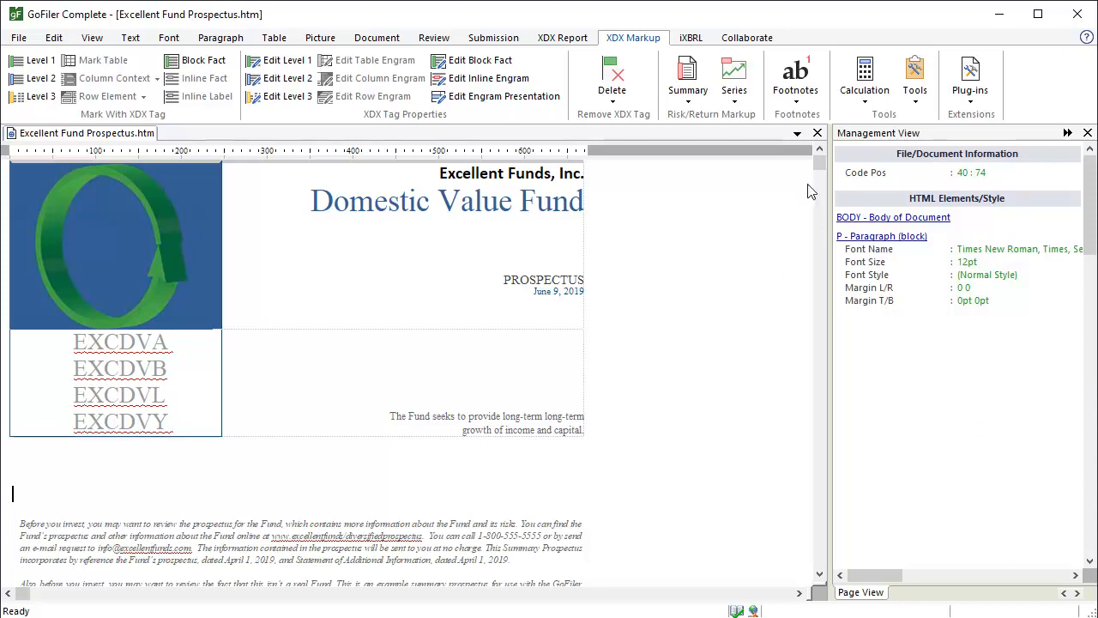
Split the fees table below its "Shareholder fees" heading row, without inserting an empty paragraph between the tables
{"action": "left_click_drag", "start_coordinate": [816, 163], "coordinate": [814, 193]}
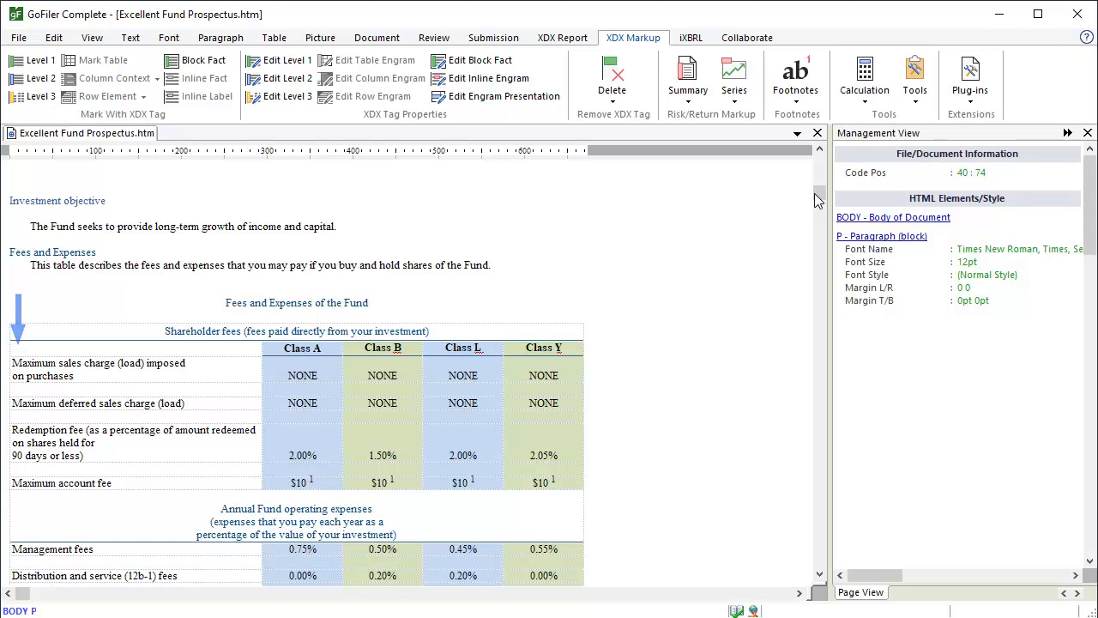
{"action": "left_click", "coordinate": [19, 349]}
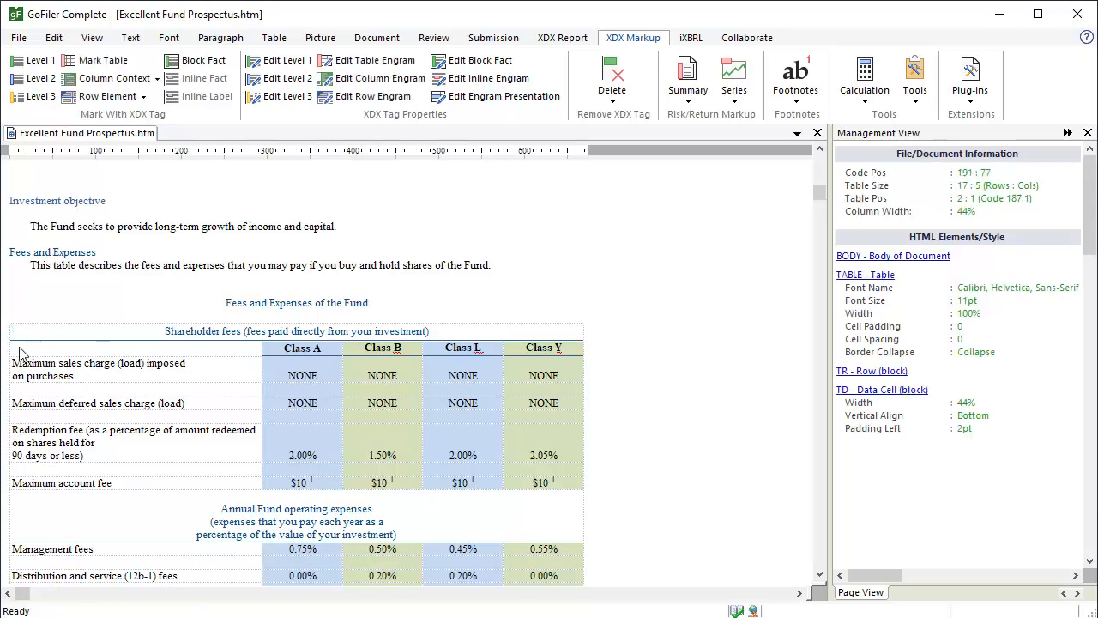
{"action": "left_click", "coordinate": [275, 38]}
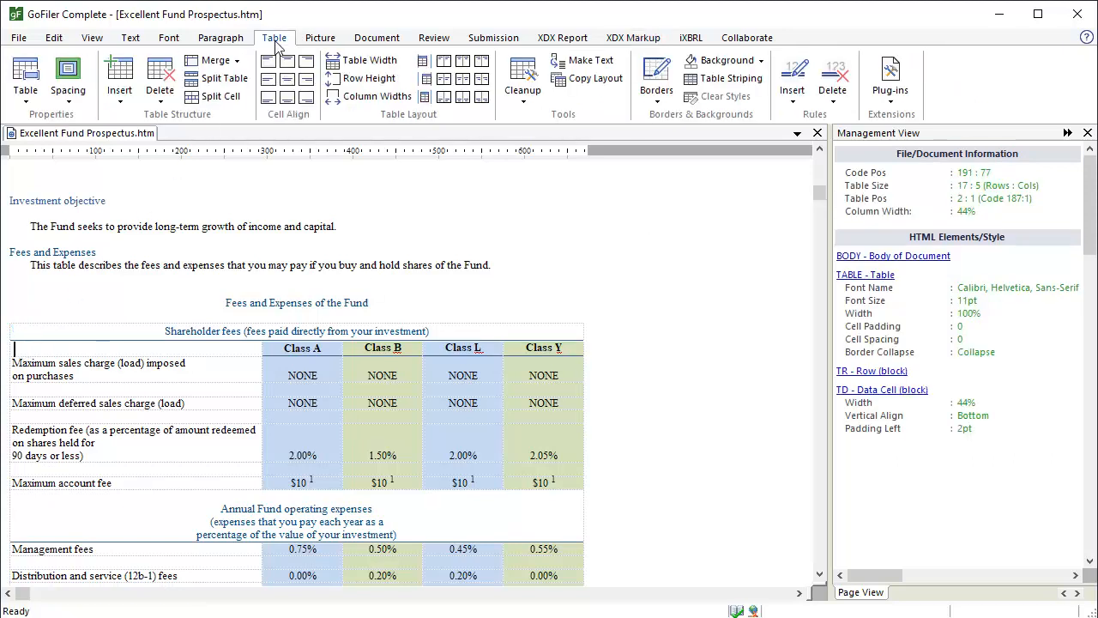
{"action": "left_click", "coordinate": [224, 78]}
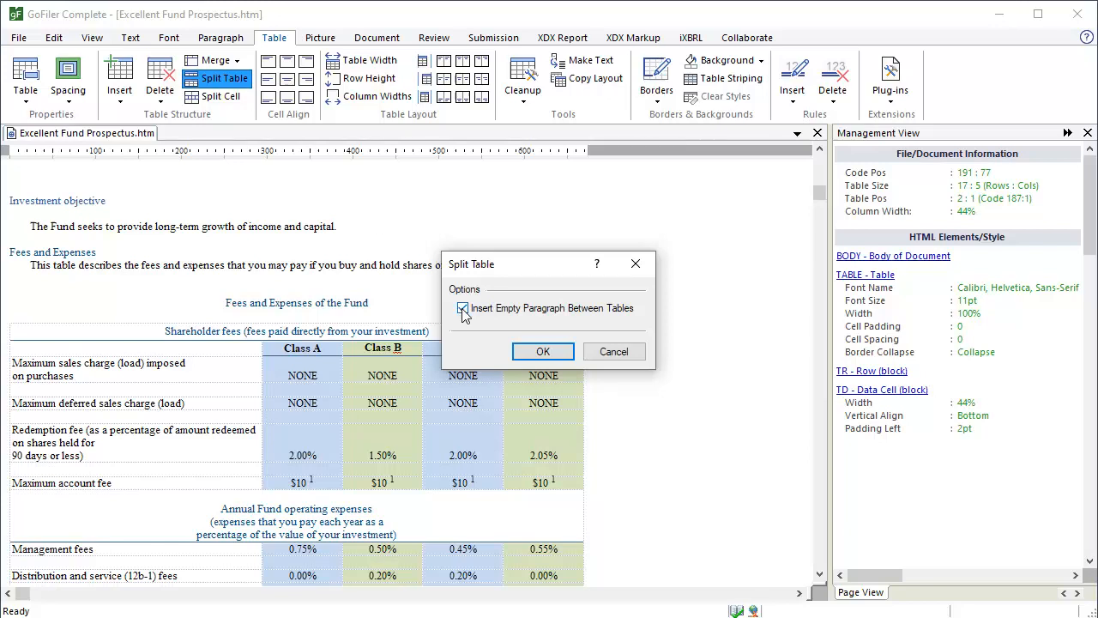
{"action": "left_click", "coordinate": [533, 353]}
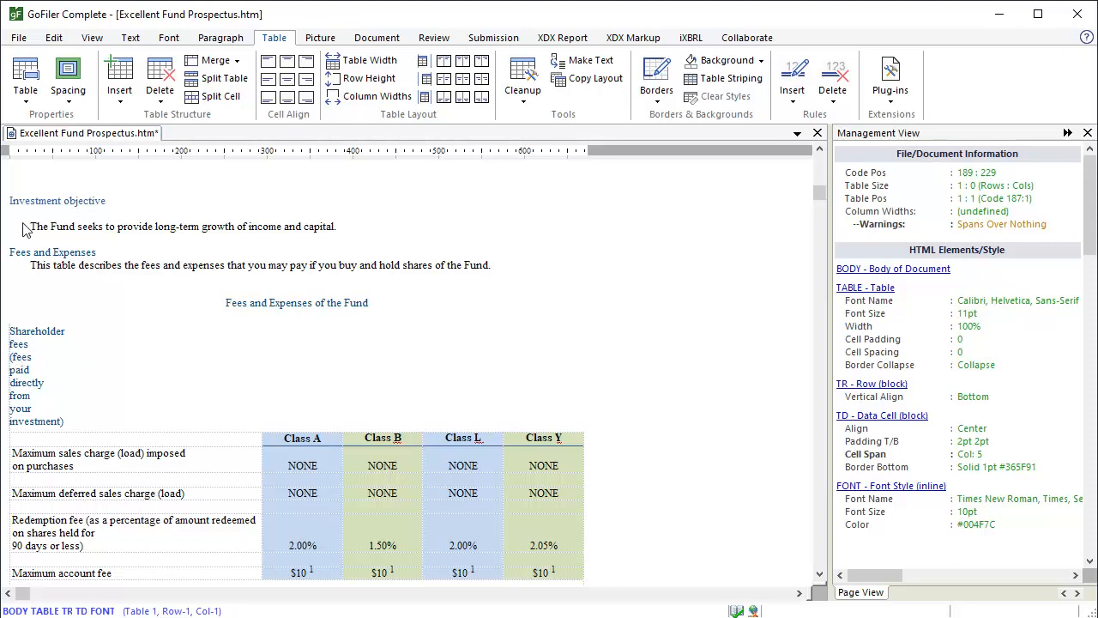
Set the column span of the "Shareholder fees" heading cell to the default of 1
{"action": "left_click", "coordinate": [30, 103]}
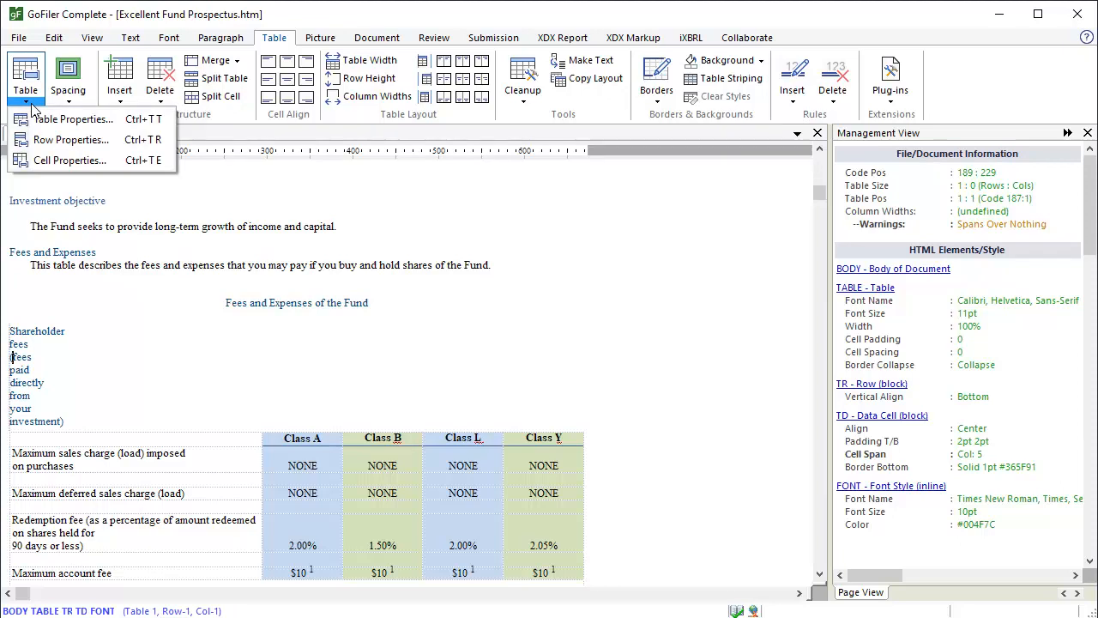
{"action": "left_click", "coordinate": [101, 168]}
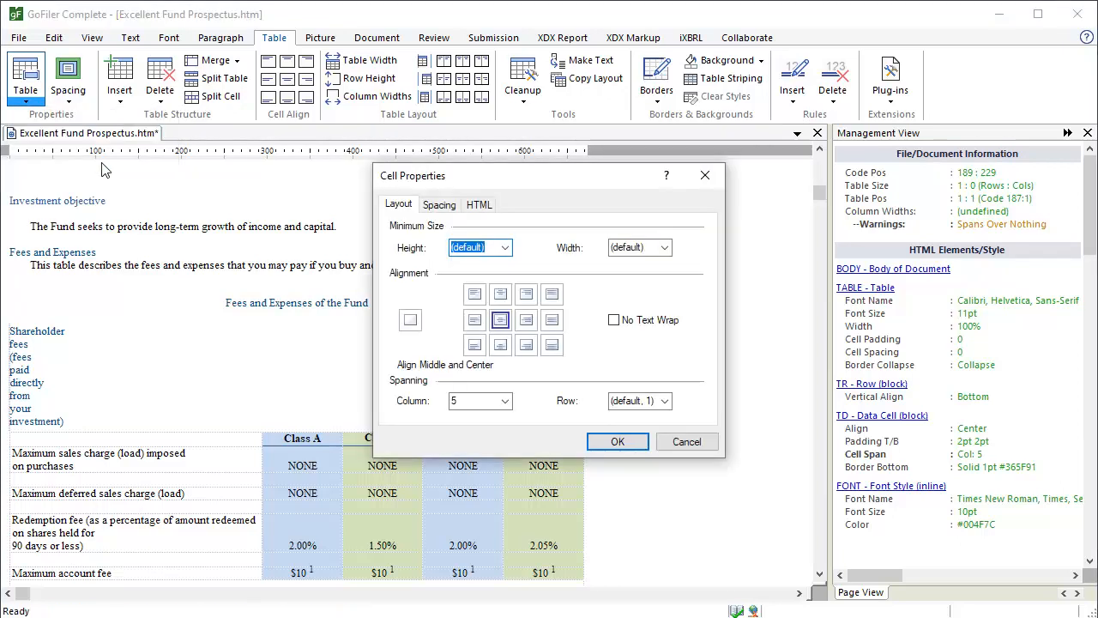
{"action": "left_click", "coordinate": [506, 403]}
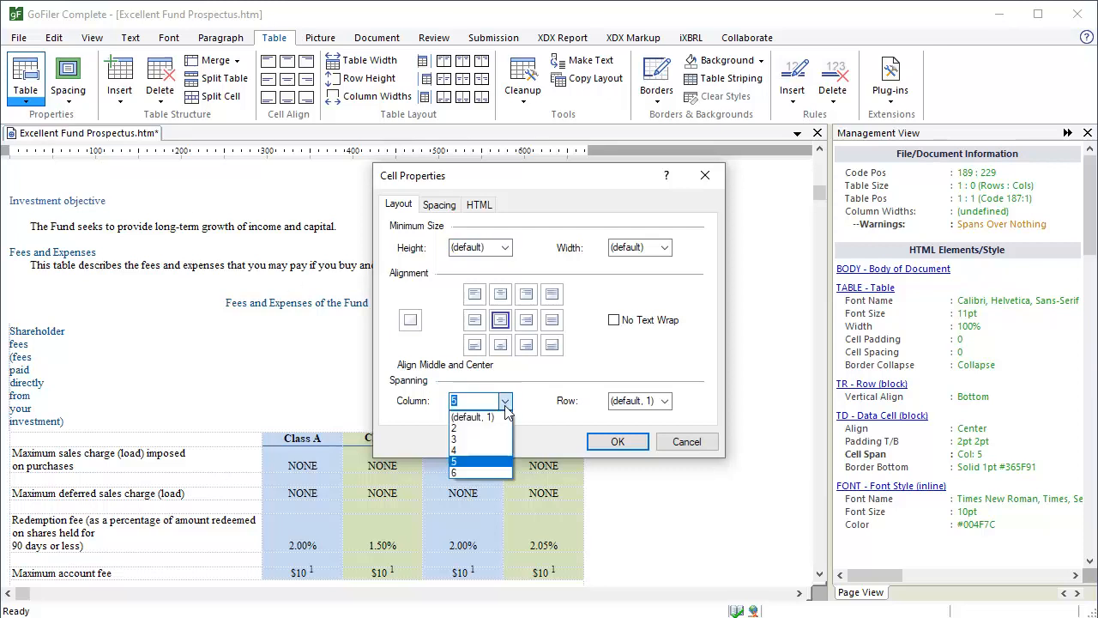
{"action": "left_click", "coordinate": [508, 422]}
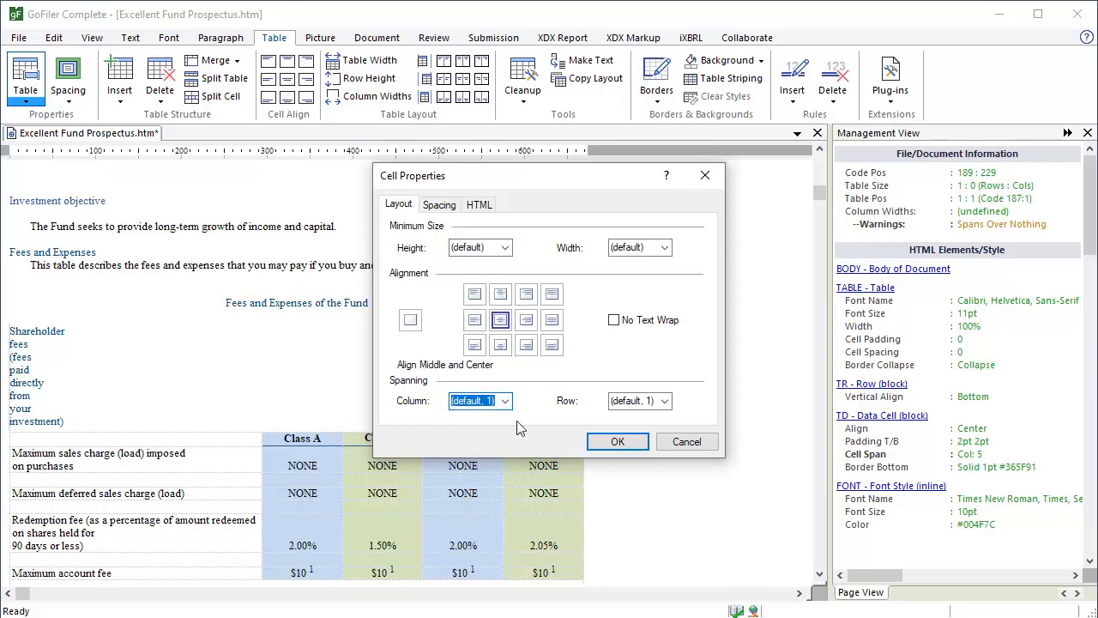
{"action": "left_click", "coordinate": [596, 445]}
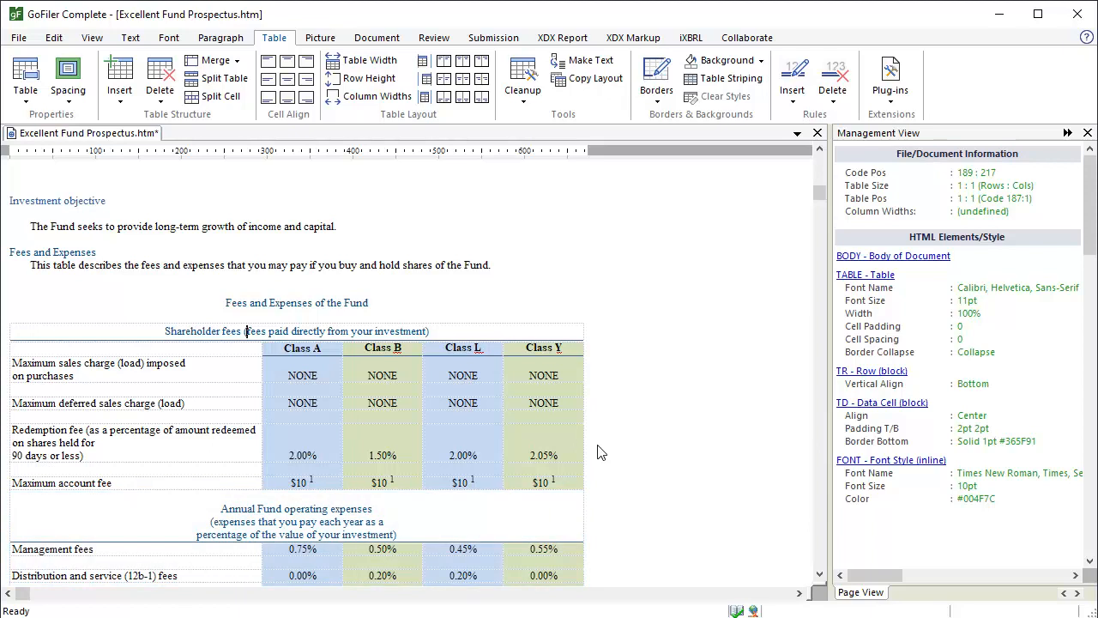
Split the table at the "Annual Fund operating expenses" row, inserting an empty paragraph between the tables
{"action": "left_click", "coordinate": [222, 511]}
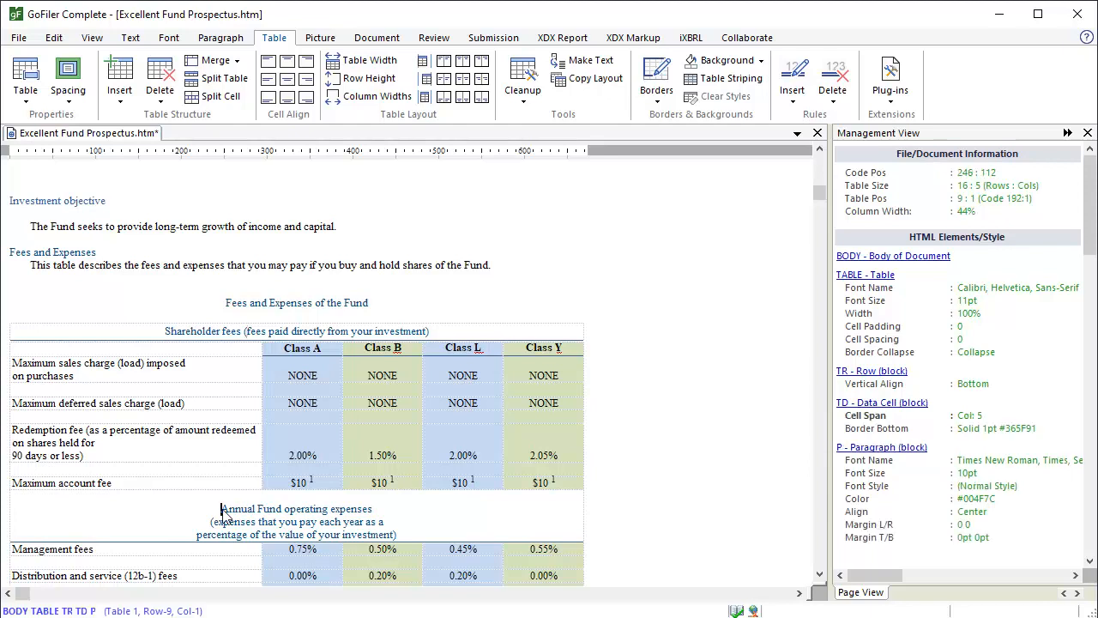
{"action": "left_click", "coordinate": [249, 81]}
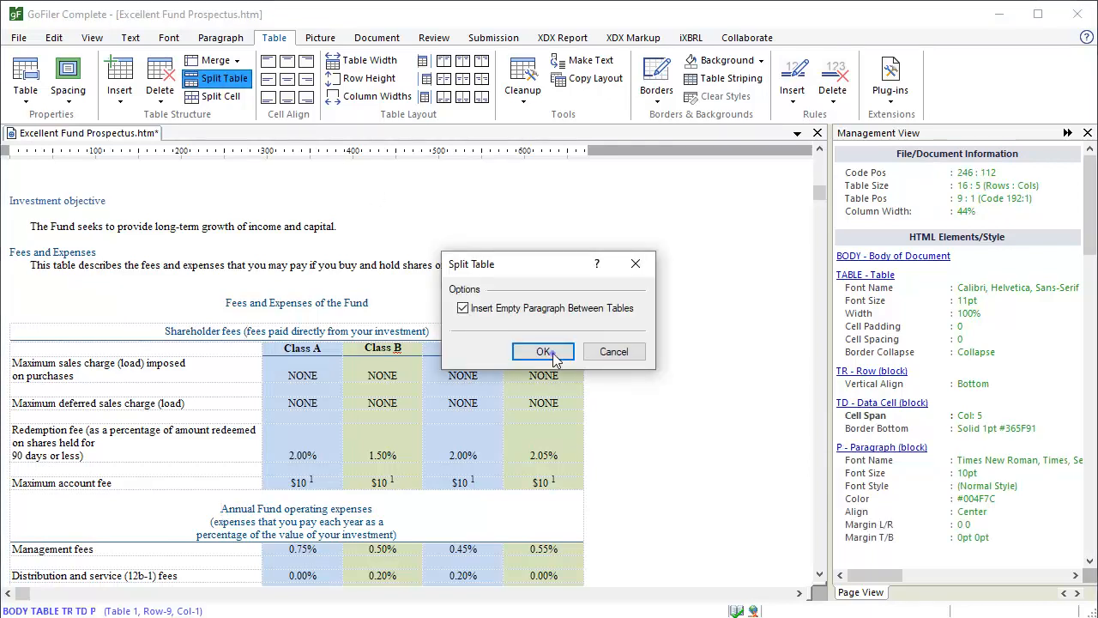
{"action": "left_click", "coordinate": [544, 352]}
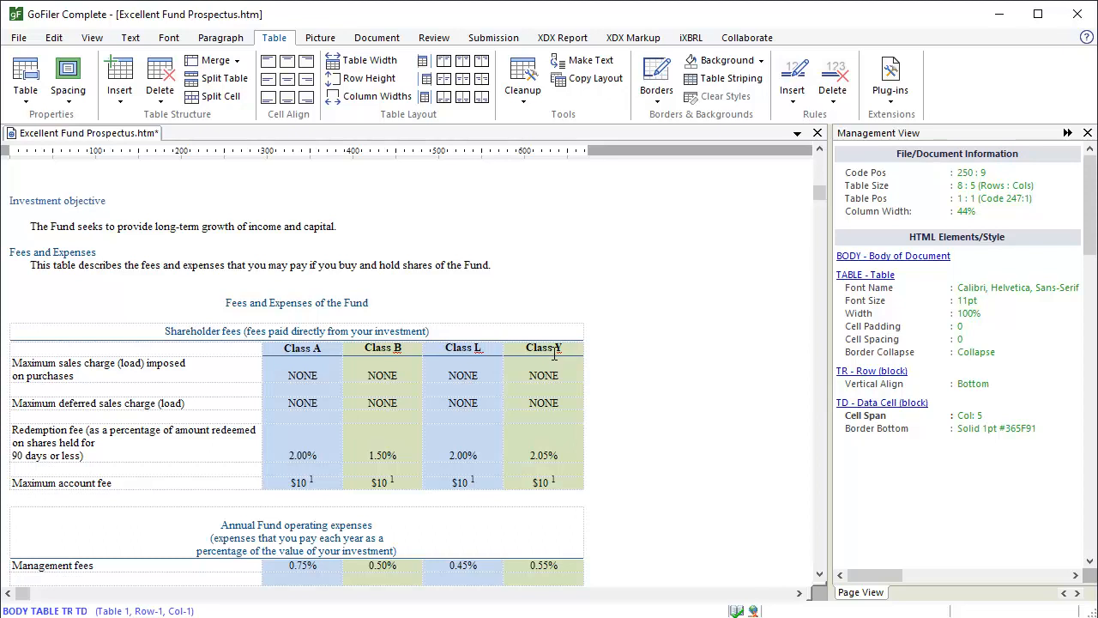
Split the operating expenses table at the "Management fees" row without inserting an empty paragraph between the tables
{"action": "left_click", "coordinate": [15, 569]}
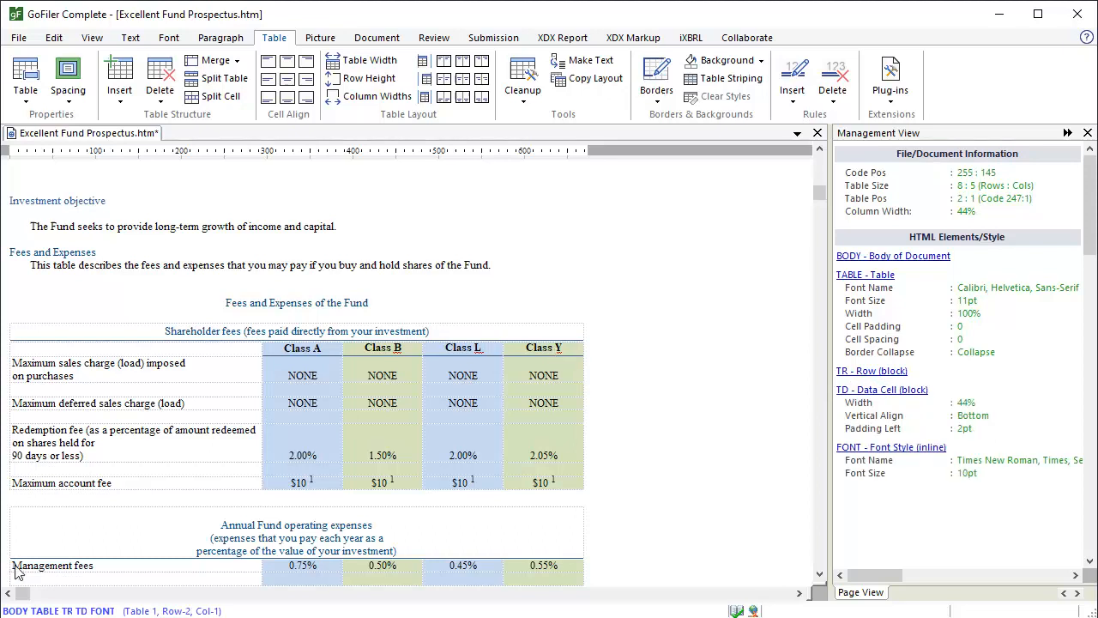
{"action": "left_click", "coordinate": [249, 79]}
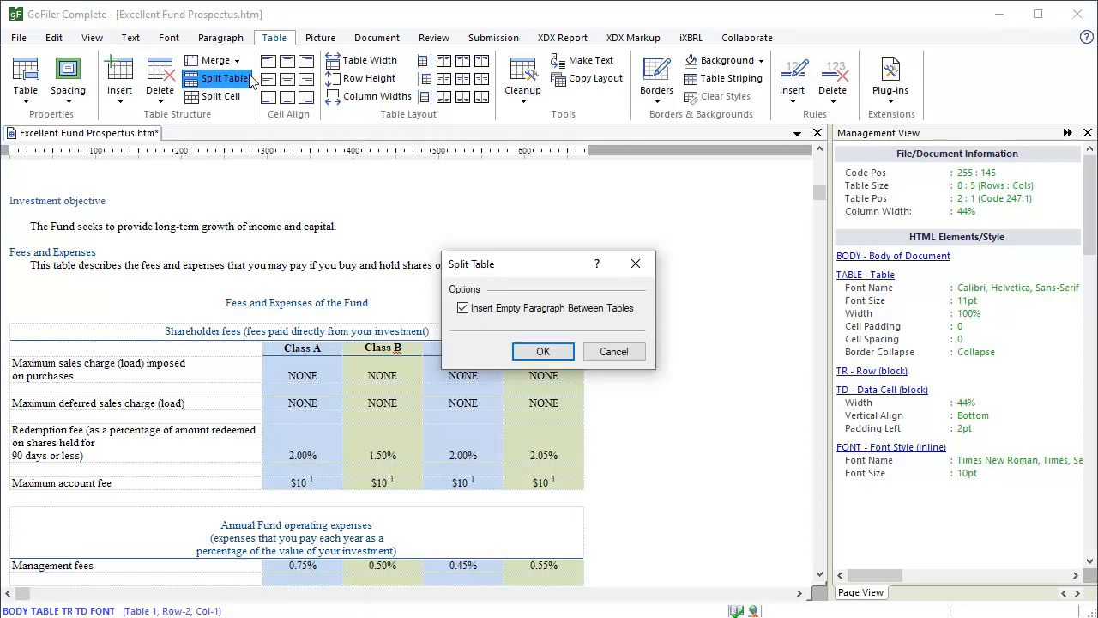
{"action": "left_click", "coordinate": [463, 309]}
{"action": "left_click", "coordinate": [540, 352]}
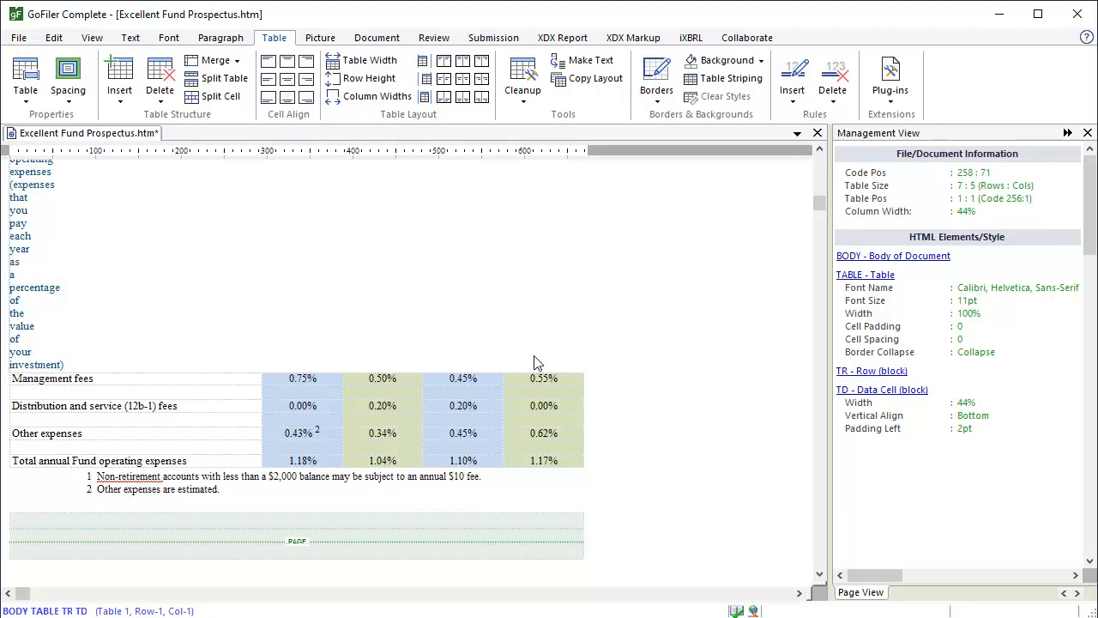
Set the column span of the "Annual Fund operating expenses" heading cell to the default of 1
{"action": "left_click", "coordinate": [16, 265]}
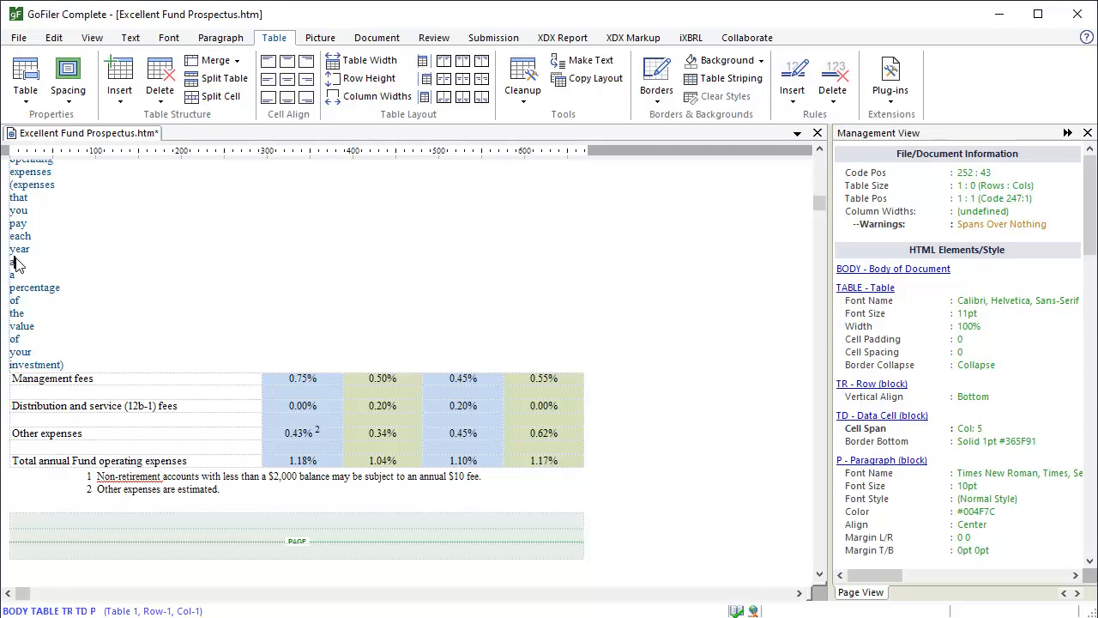
{"action": "double_click", "coordinate": [969, 431]}
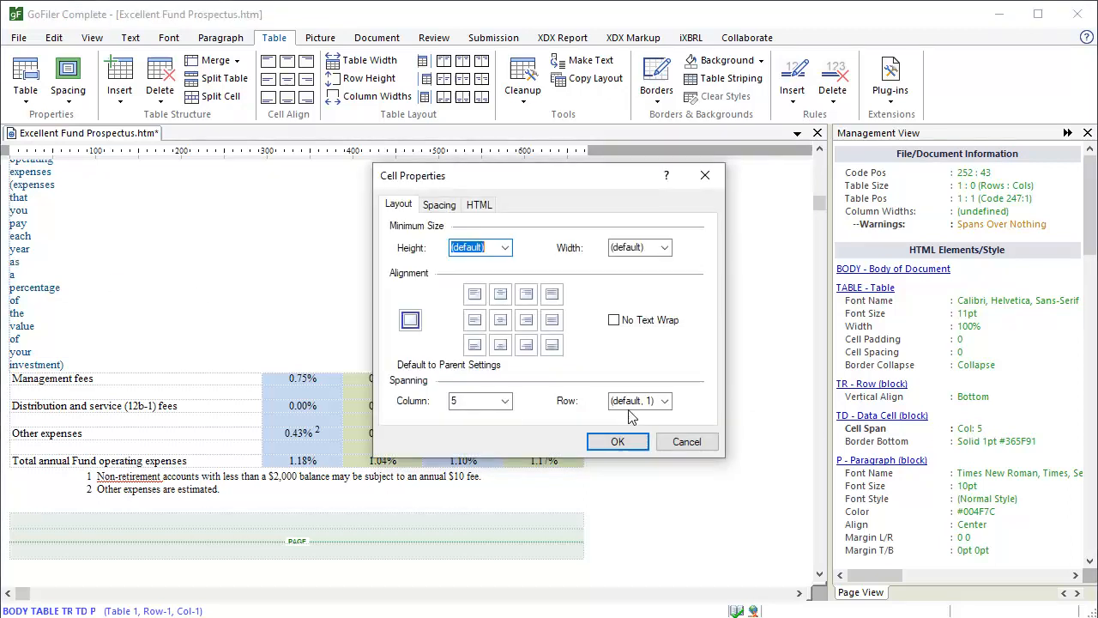
{"action": "left_click", "coordinate": [504, 401]}
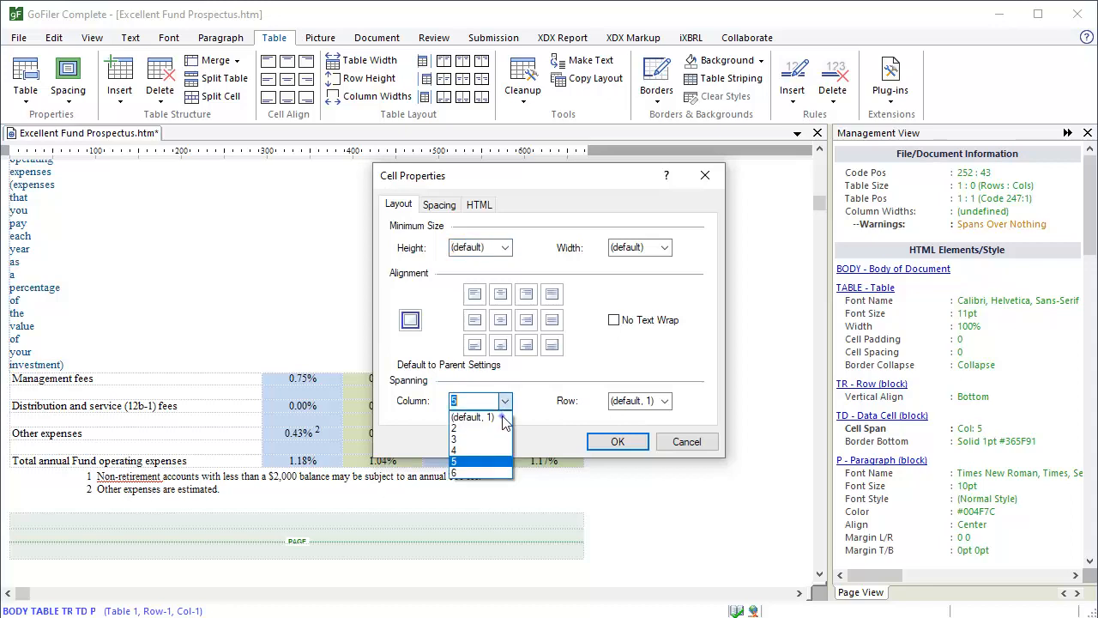
{"action": "left_click", "coordinate": [501, 417]}
{"action": "left_click", "coordinate": [598, 442]}
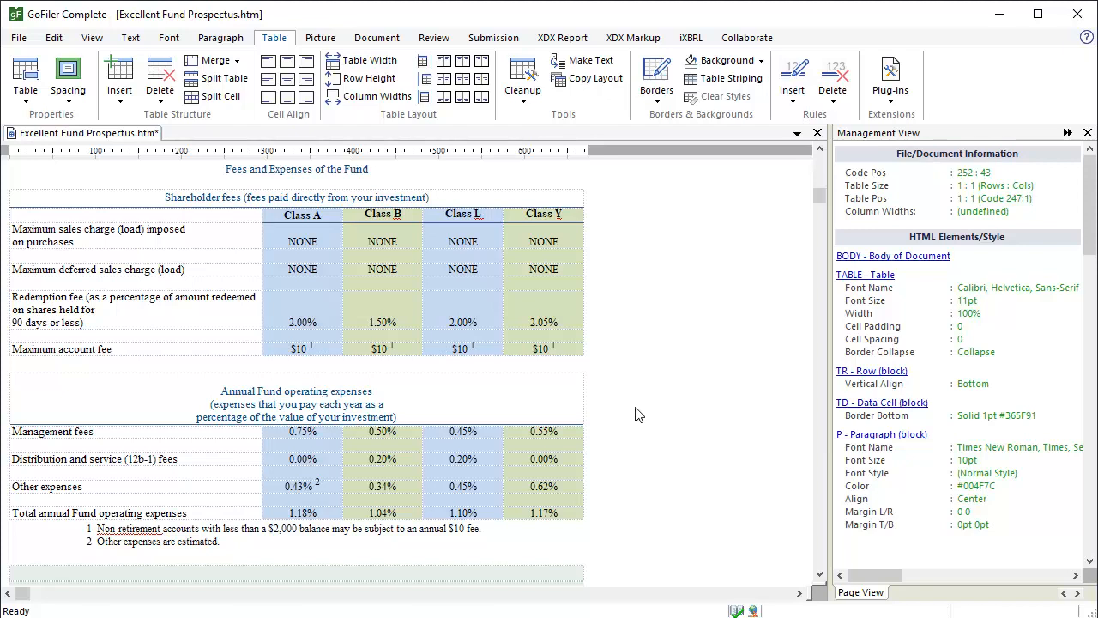
Return to the start of the prospectus, place the cursor in the "Before you invest" paragraph, and launch the Prospectus Wizard
{"action": "left_click_drag", "start_coordinate": [821, 200], "coordinate": [822, 220]}
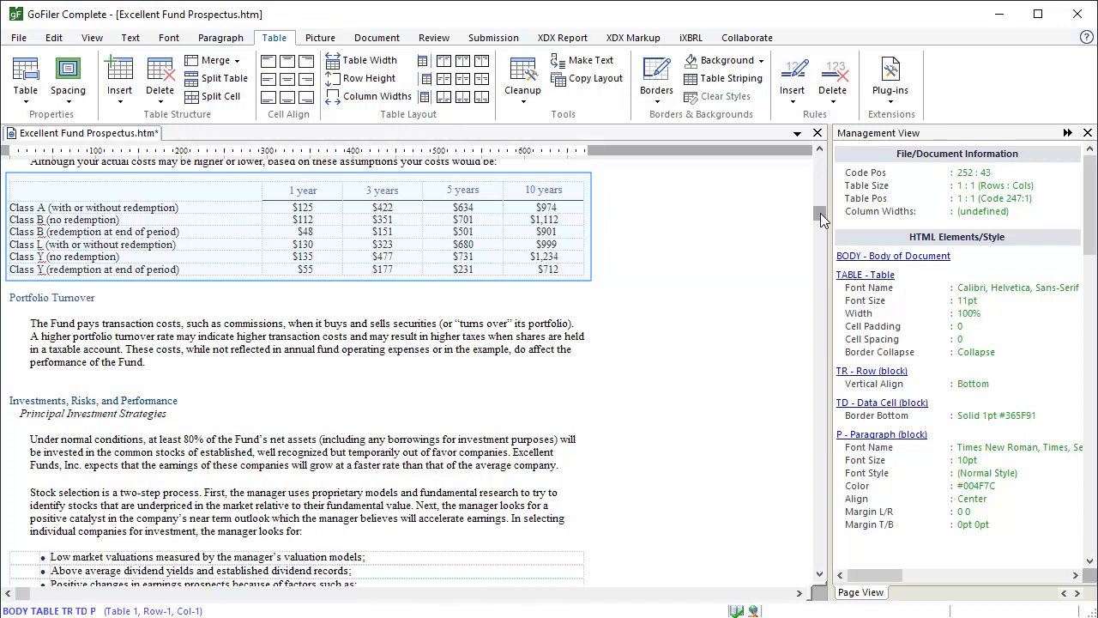
{"action": "left_click_drag", "start_coordinate": [821, 214], "coordinate": [819, 273]}
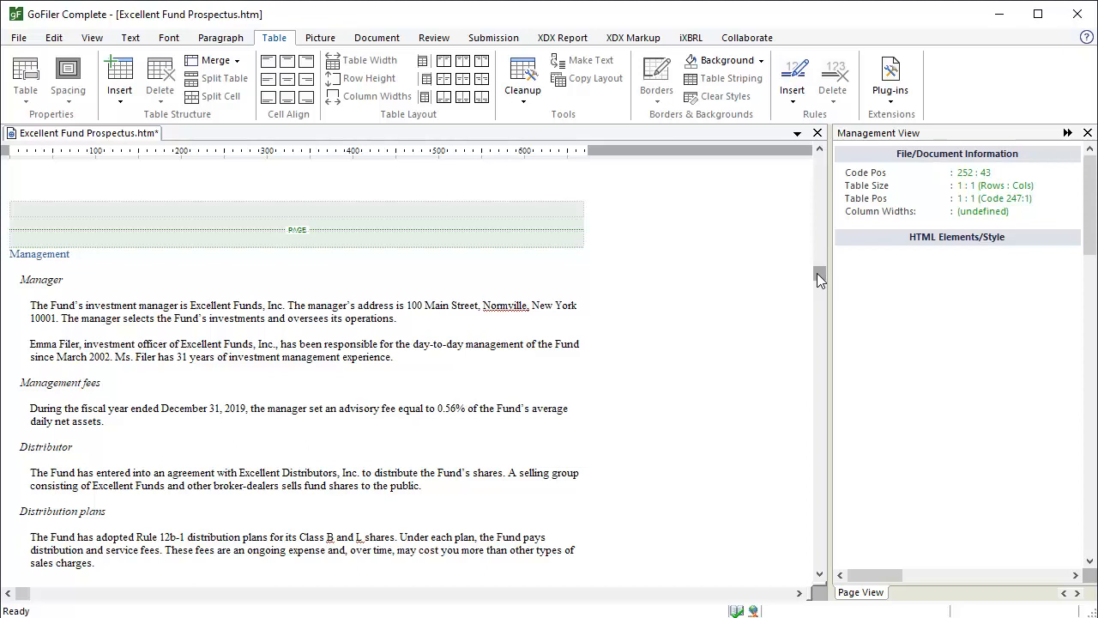
{"action": "key", "text": "ctrl+Home"}
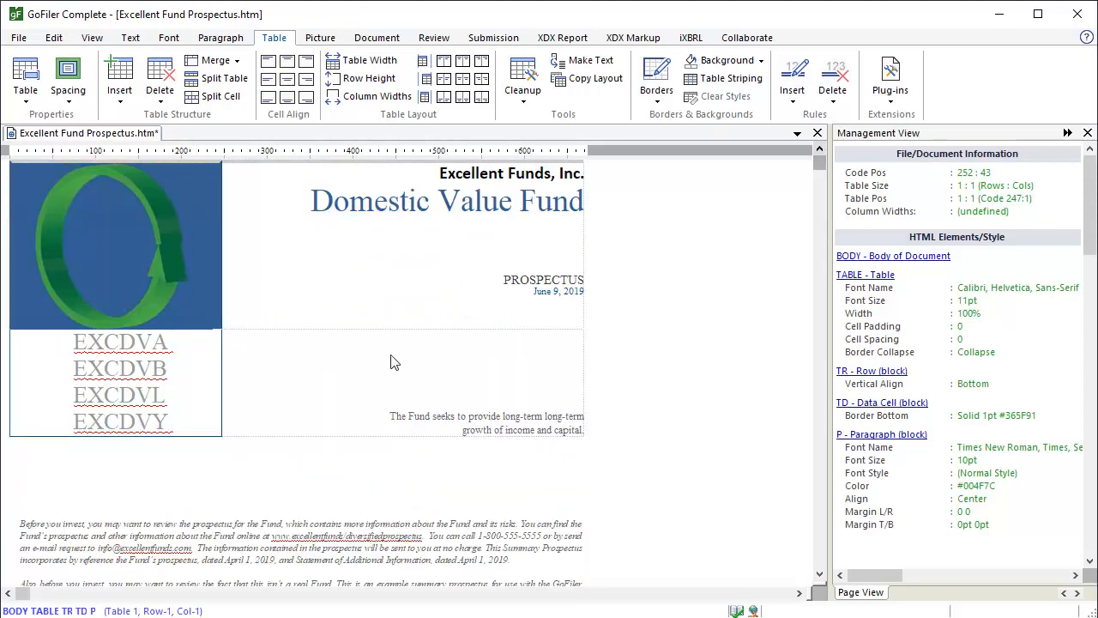
{"action": "left_click", "coordinate": [22, 525]}
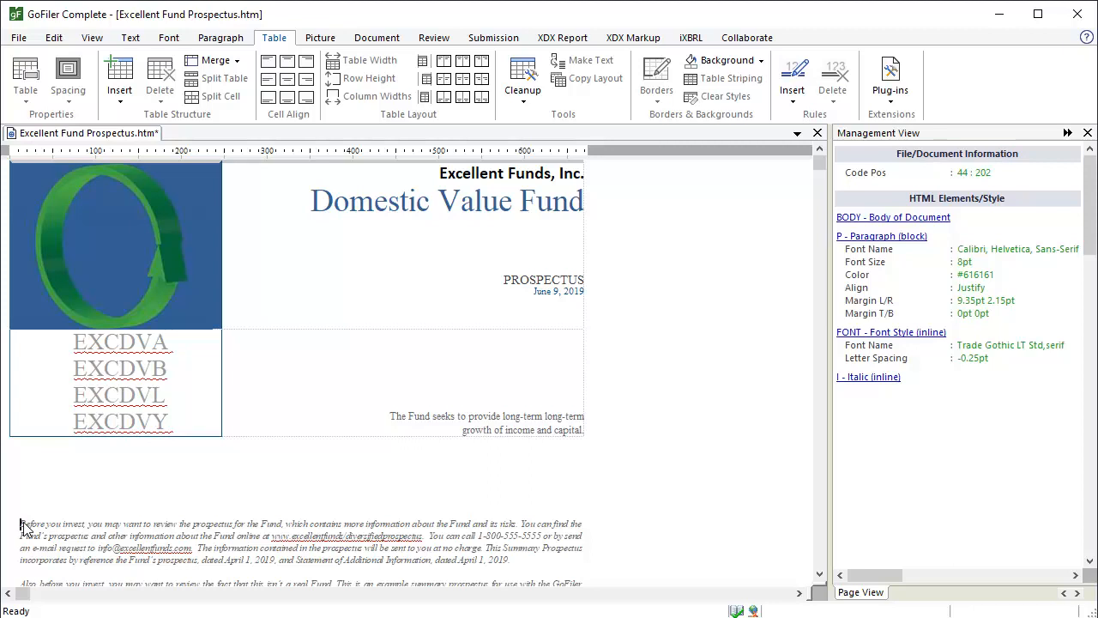
{"action": "left_click", "coordinate": [567, 38]}
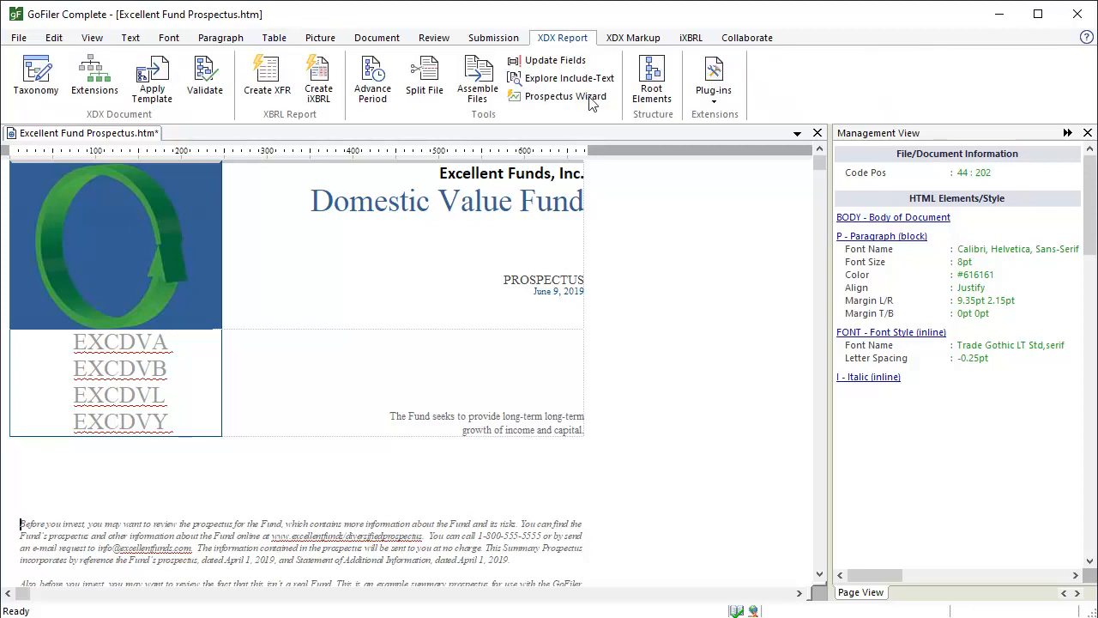
{"action": "left_click", "coordinate": [566, 96]}
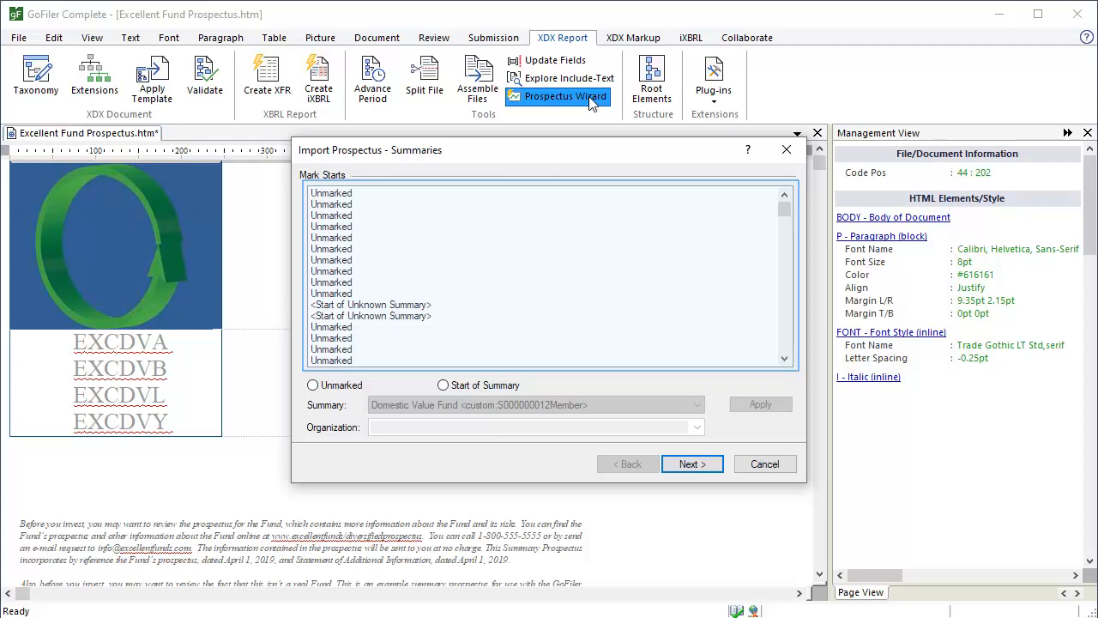
Mark the "Investment objective" heading as the start of the Domestic Value Fund summary and continue to element selection
{"action": "left_click", "coordinate": [341, 196]}
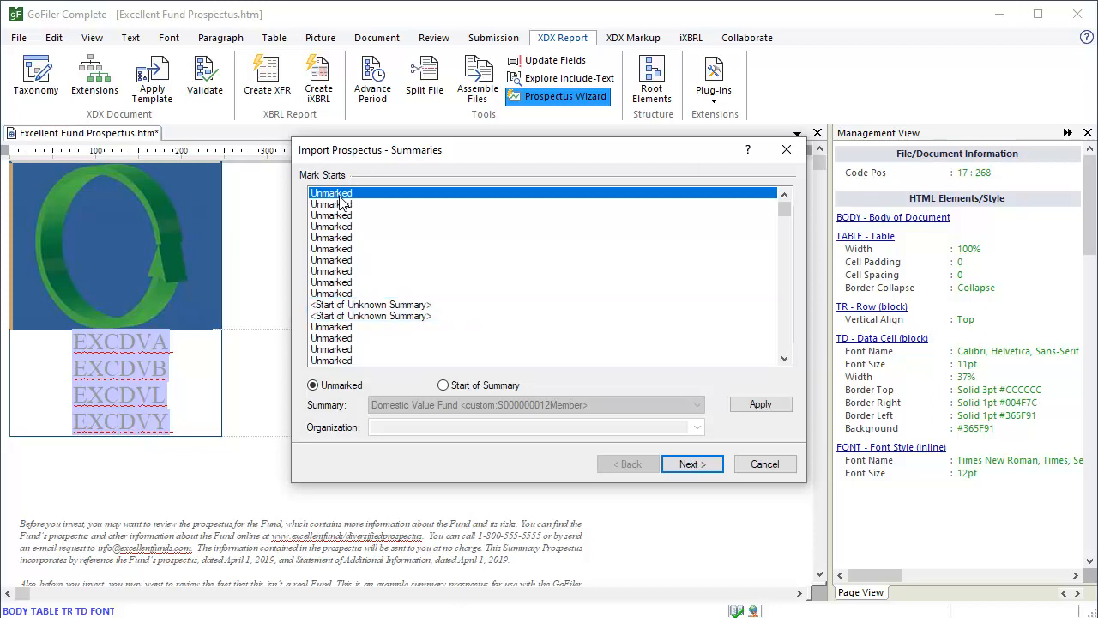
{"action": "left_click", "coordinate": [381, 306]}
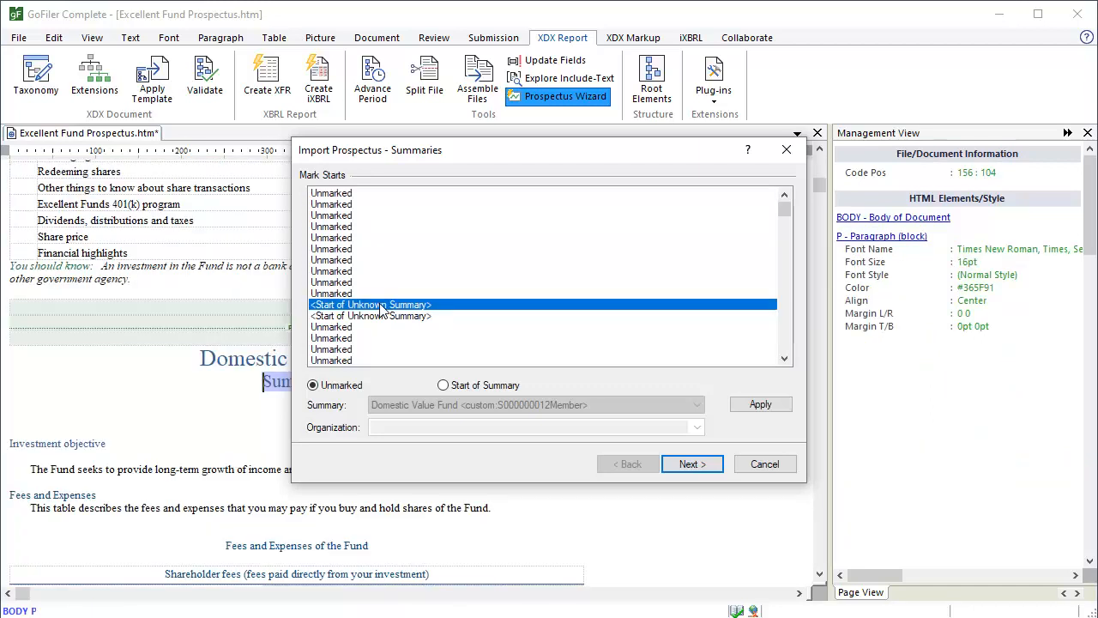
{"action": "left_click_drag", "start_coordinate": [375, 160], "coordinate": [759, 35]}
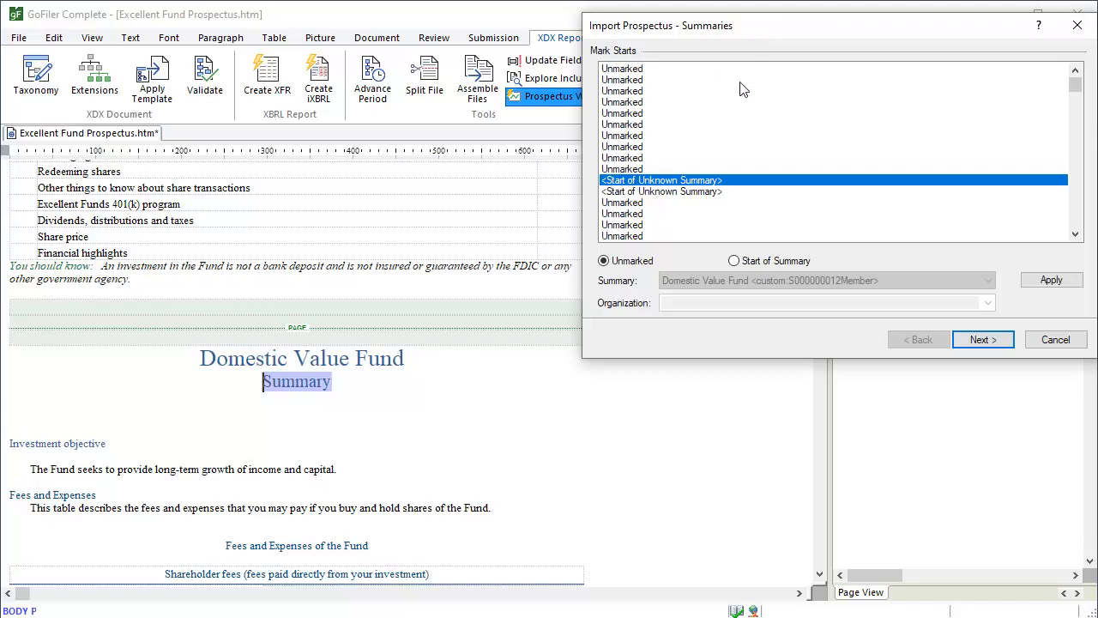
{"action": "left_click", "coordinate": [709, 191]}
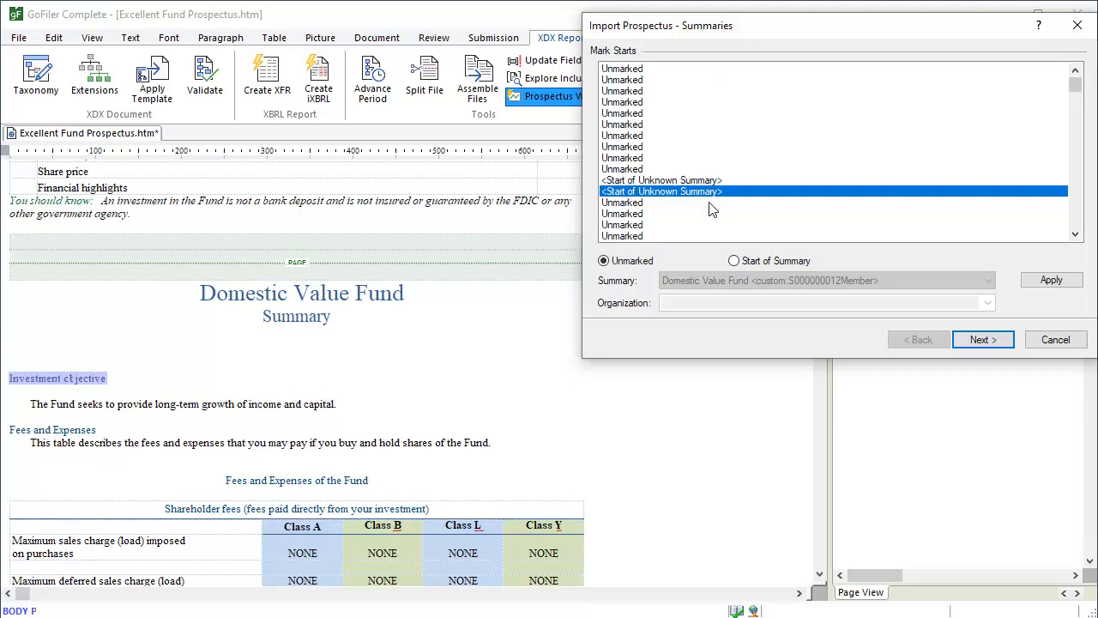
{"action": "left_click", "coordinate": [734, 262]}
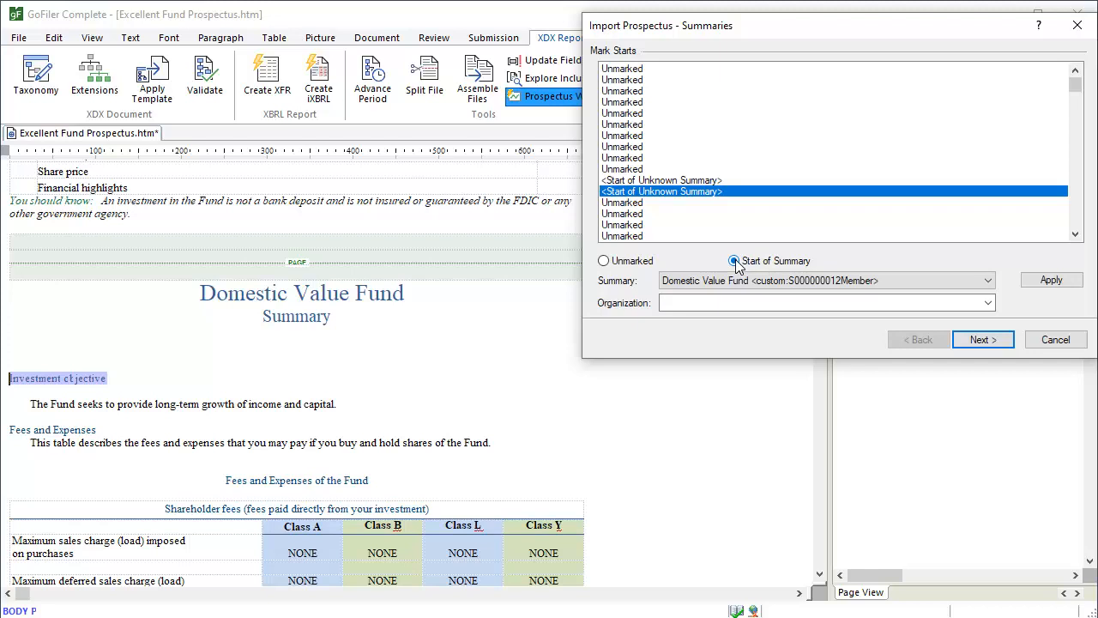
{"action": "left_click", "coordinate": [1039, 284]}
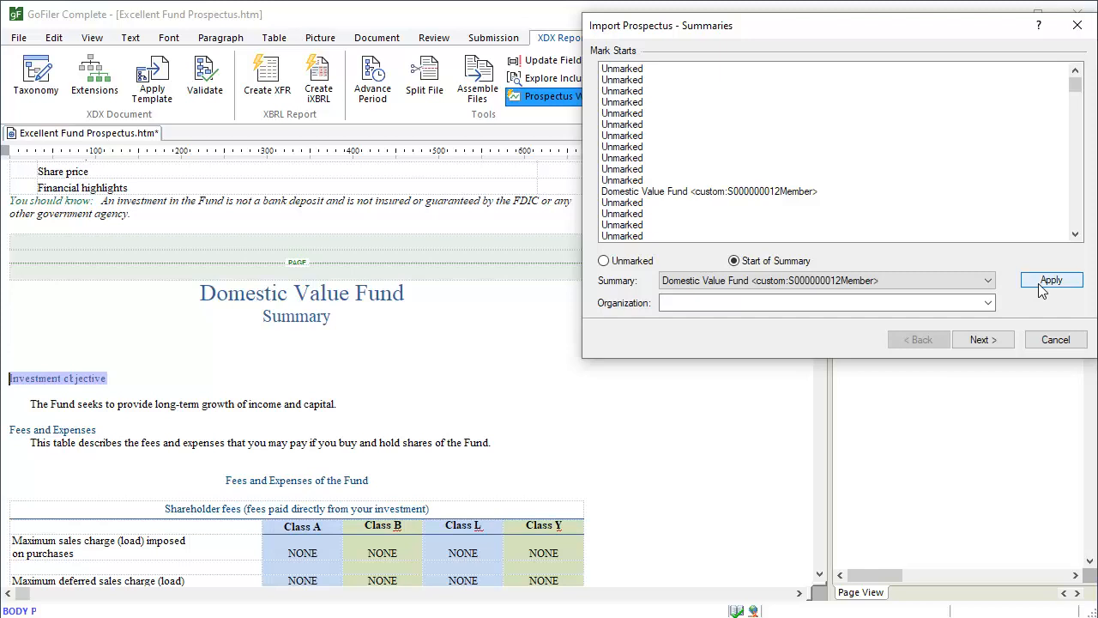
{"action": "left_click", "coordinate": [978, 340]}
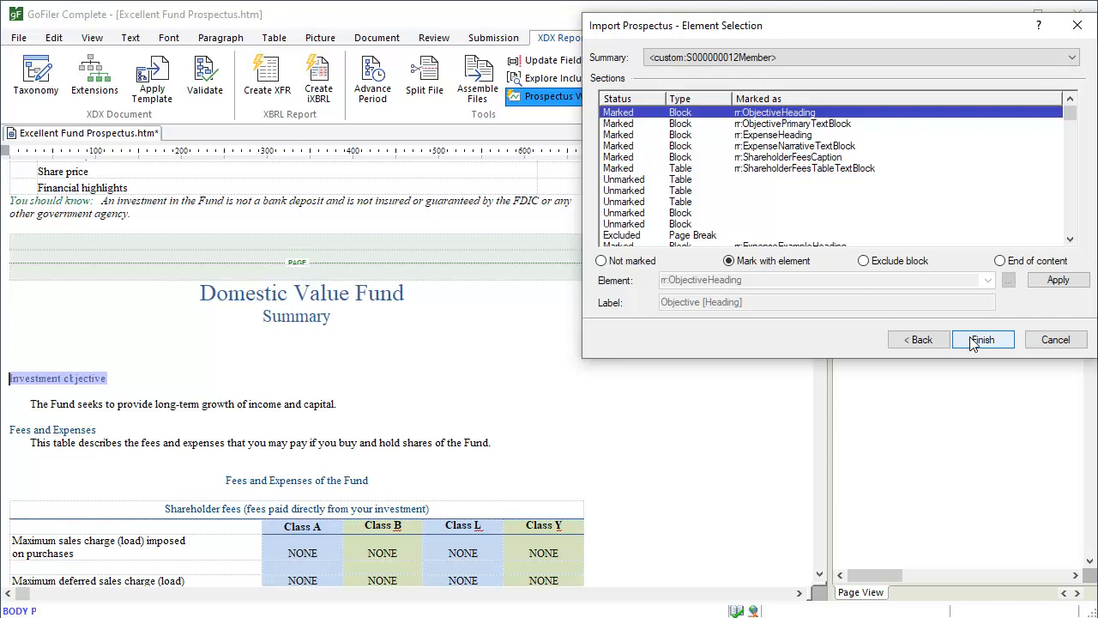
Review the elements assigned to the investment objective heading and text and to the "Fees and Expenses" heading and narrative
{"action": "left_click", "coordinate": [801, 115]}
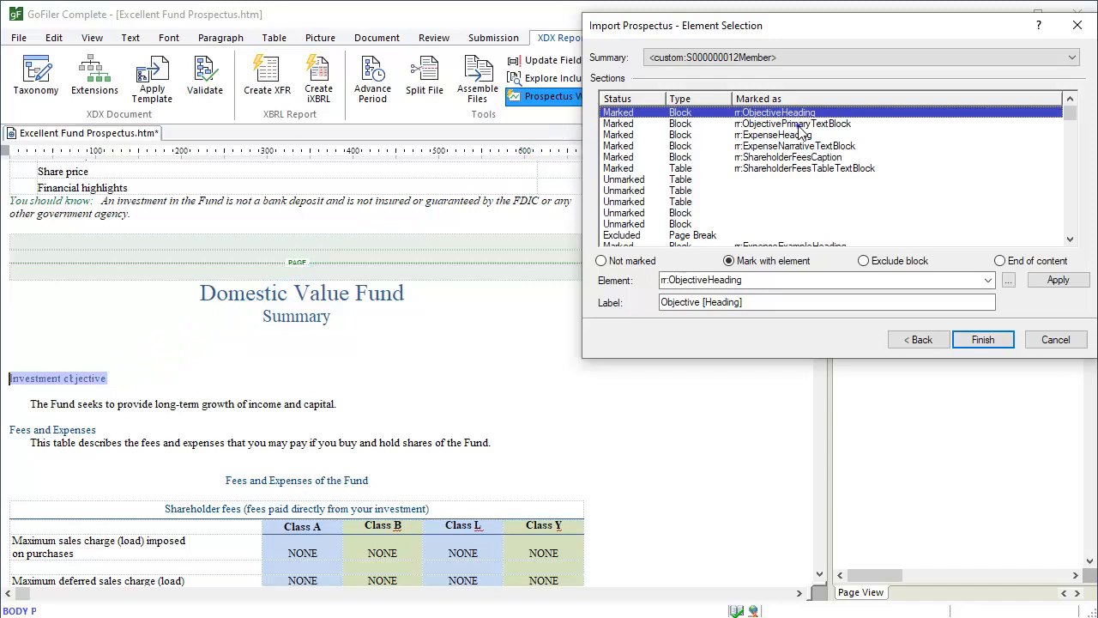
{"action": "left_click", "coordinate": [799, 125]}
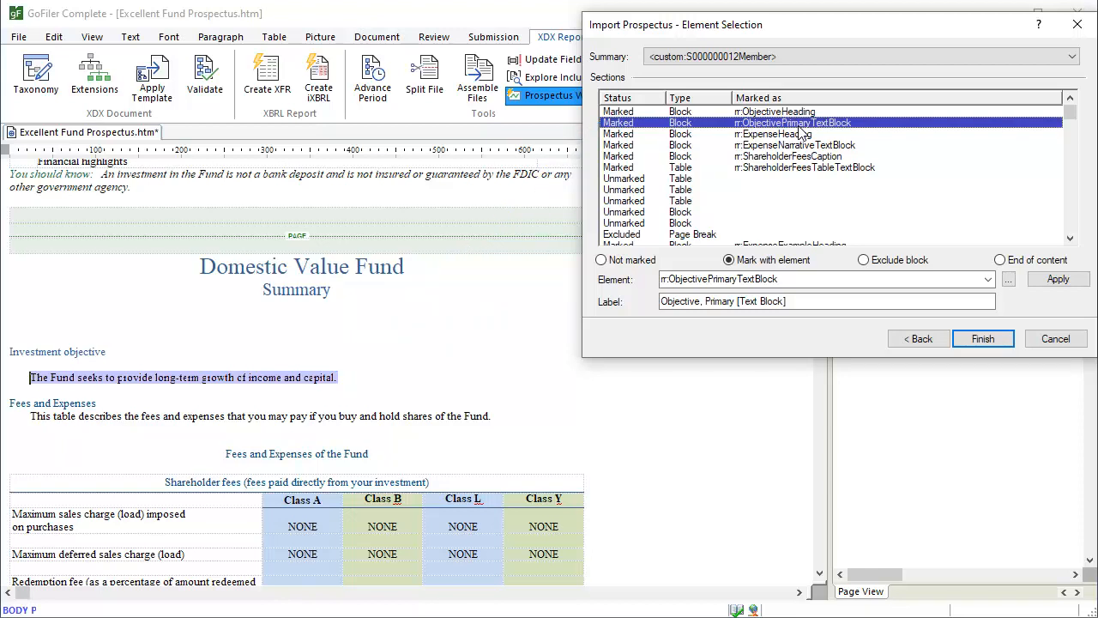
{"action": "left_click", "coordinate": [799, 135]}
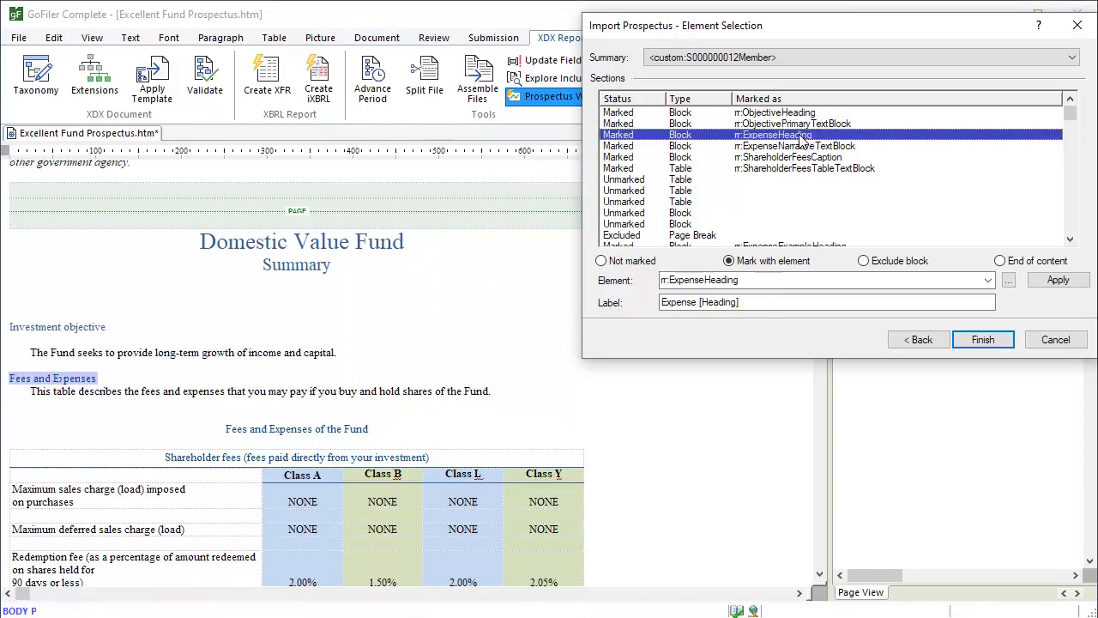
{"action": "left_click", "coordinate": [800, 147]}
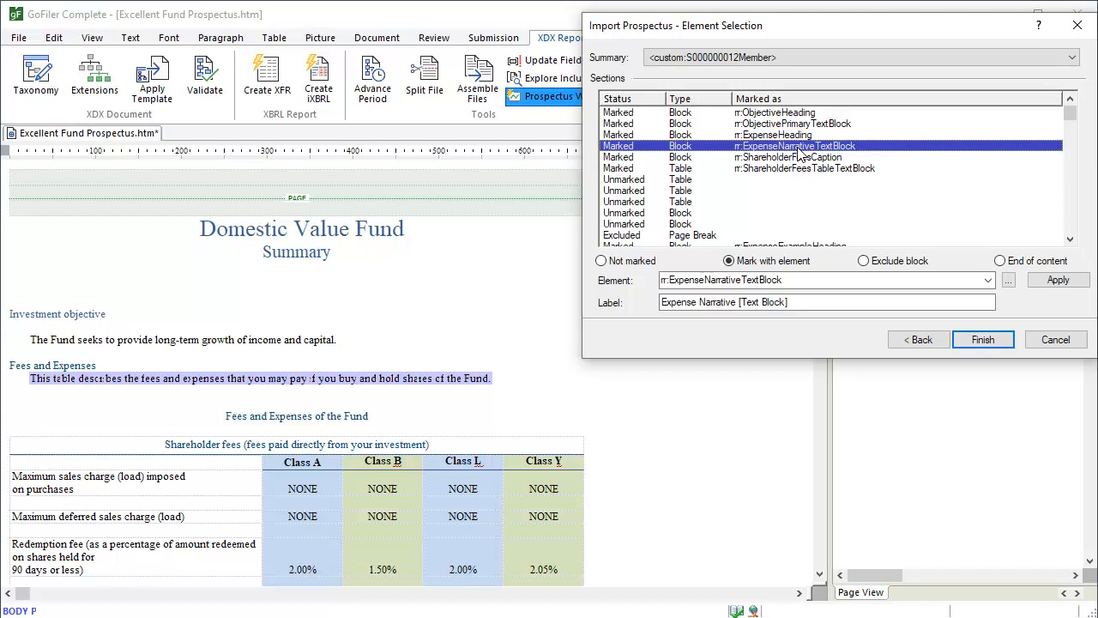
Clear the element from the "Fees and Expenses of the Fund" block and exclude the block from the tagged content
{"action": "left_click", "coordinate": [796, 159]}
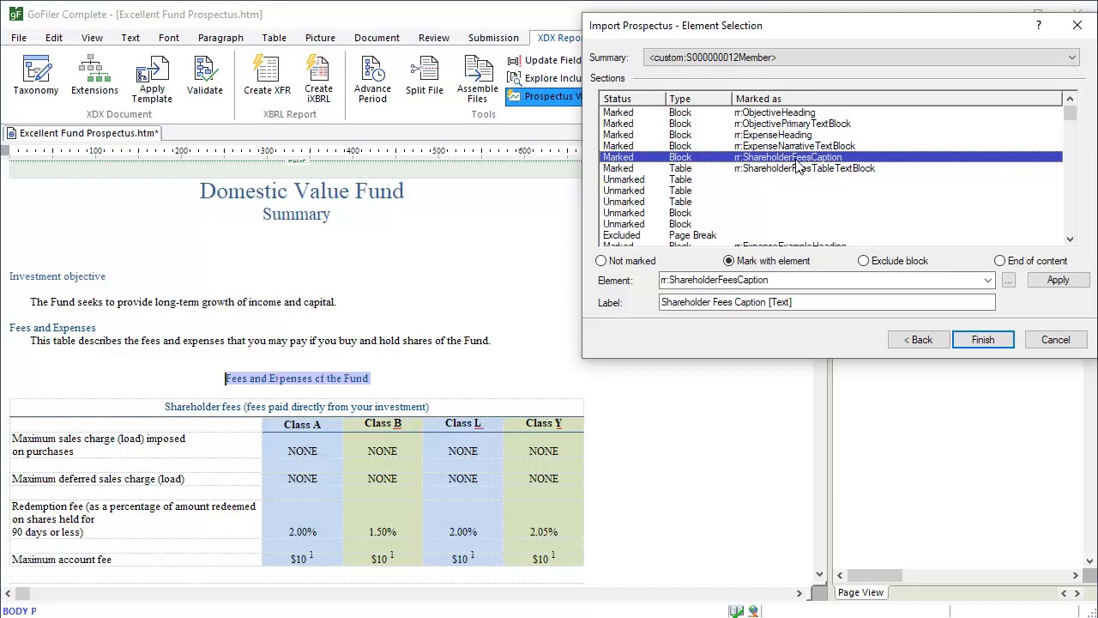
{"action": "left_click", "coordinate": [601, 262]}
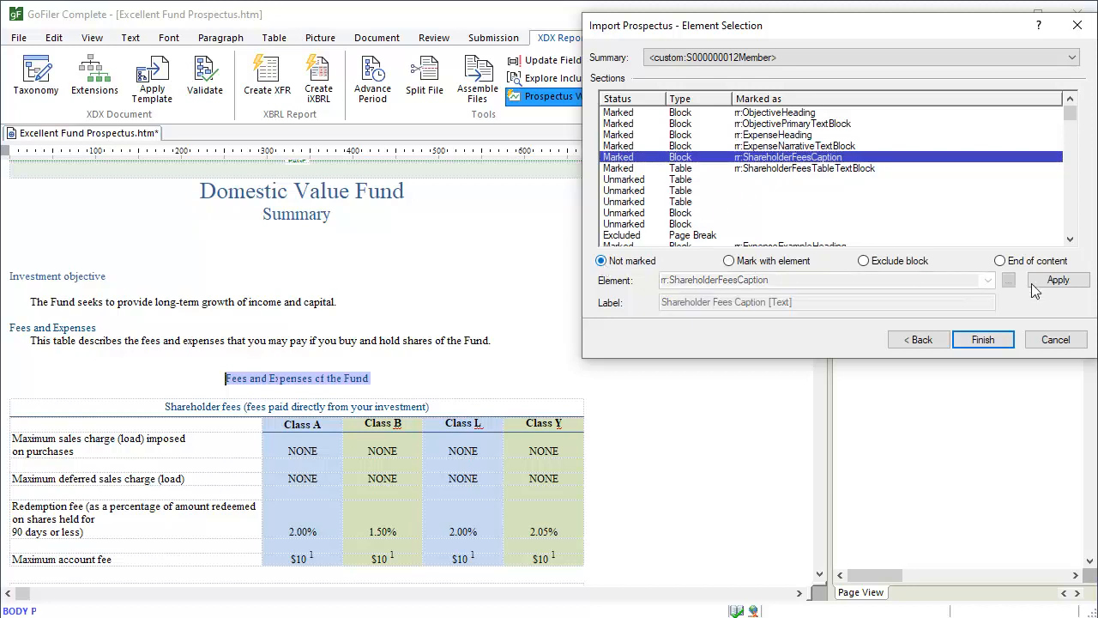
{"action": "left_click", "coordinate": [1062, 286]}
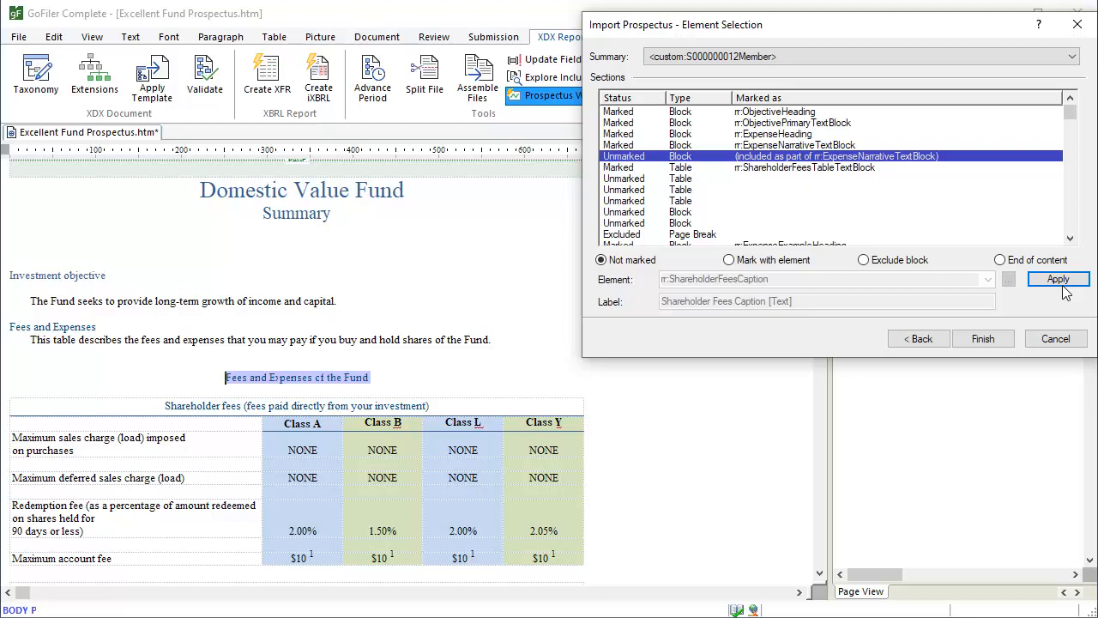
{"action": "left_click", "coordinate": [1060, 284]}
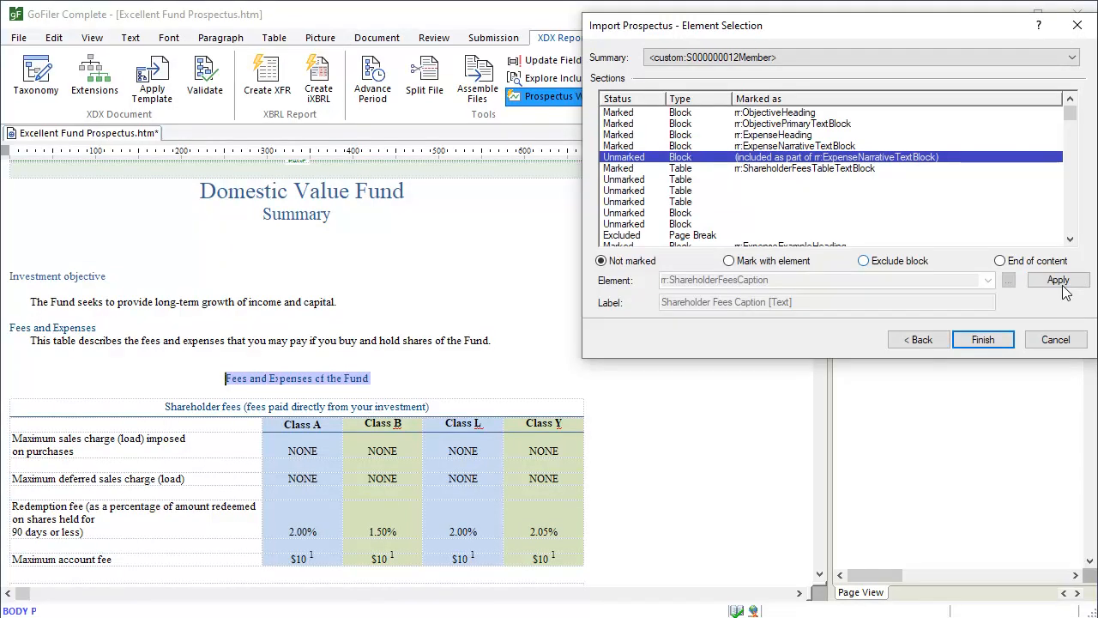
{"action": "left_click", "coordinate": [864, 262]}
{"action": "left_click", "coordinate": [1049, 283]}
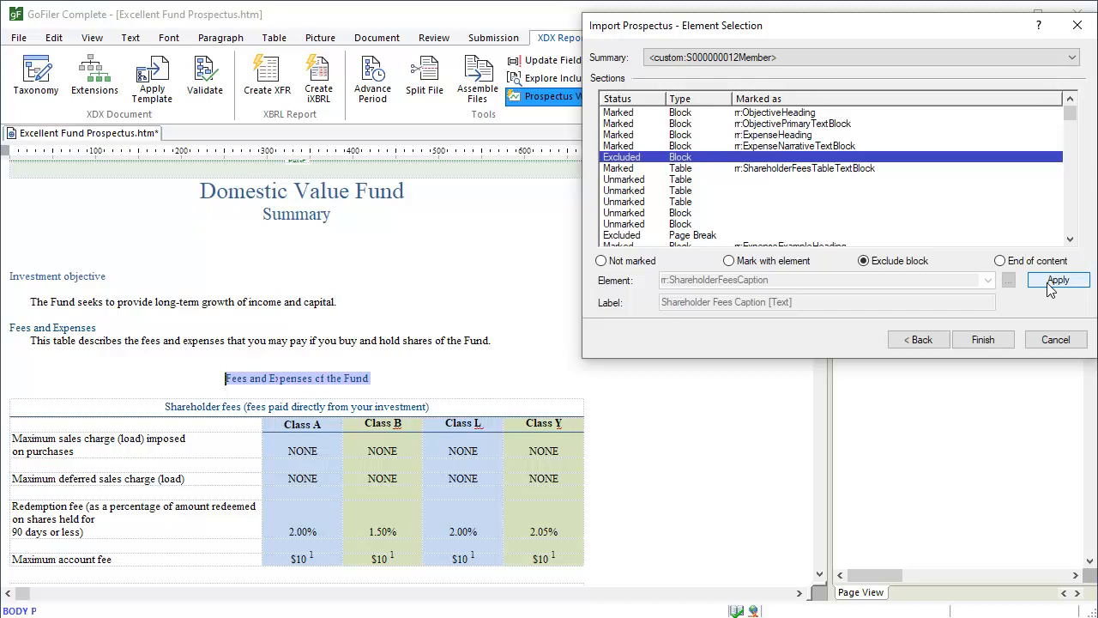
Mark the "Shareholder fees (fees paid directly from your investment)" heading table with the ShareholderFeesCaption element
{"action": "left_click", "coordinate": [781, 170]}
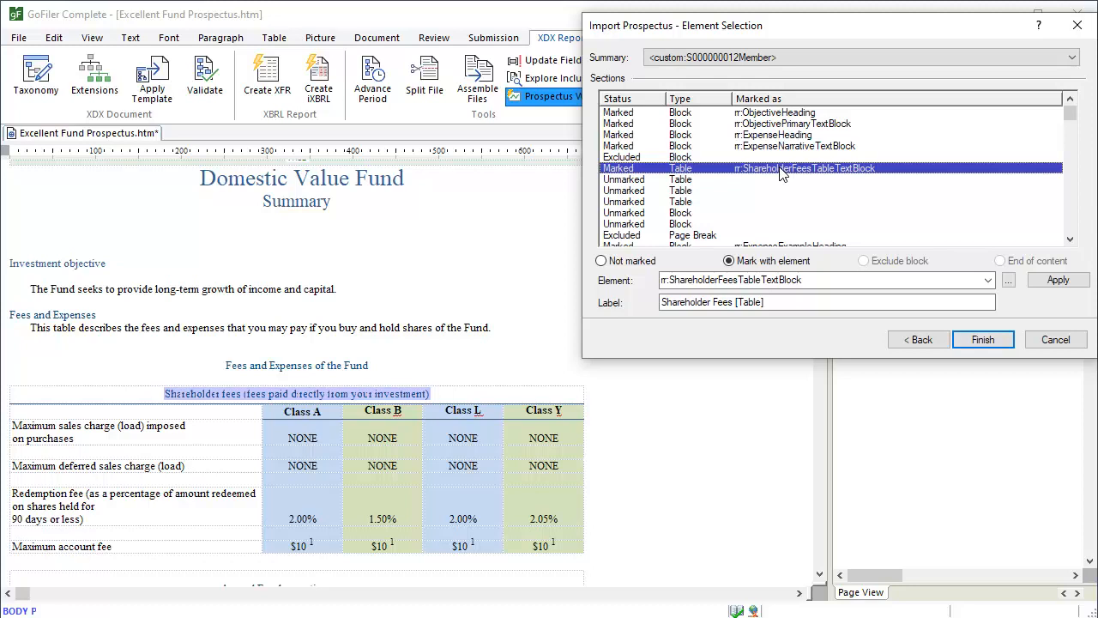
{"action": "left_click", "coordinate": [988, 281]}
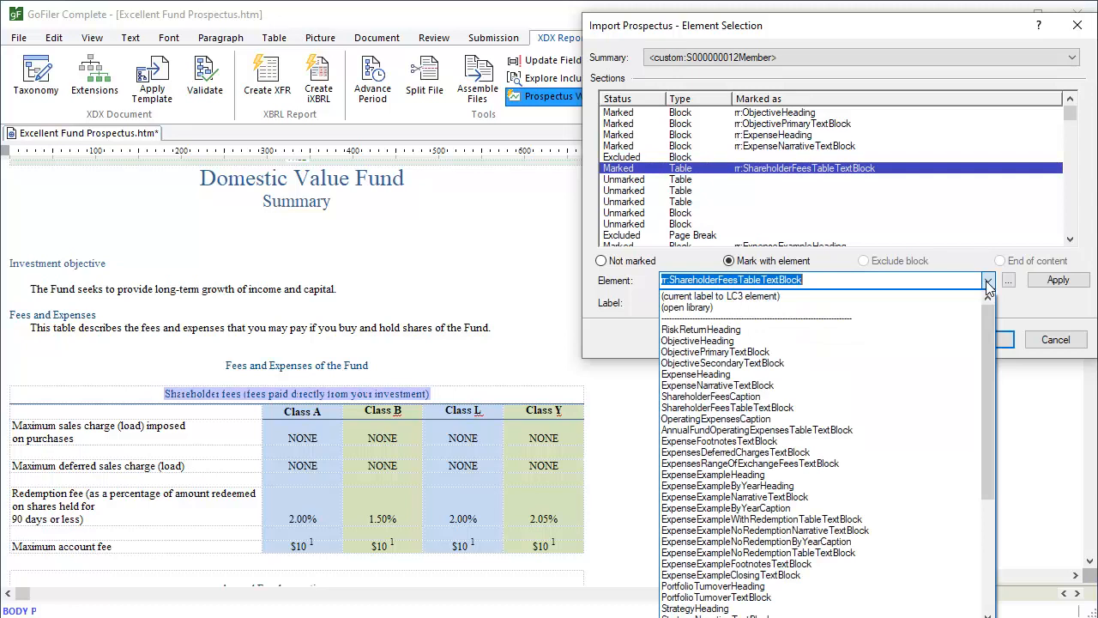
{"action": "left_click", "coordinate": [762, 397]}
{"action": "left_click", "coordinate": [1039, 283]}
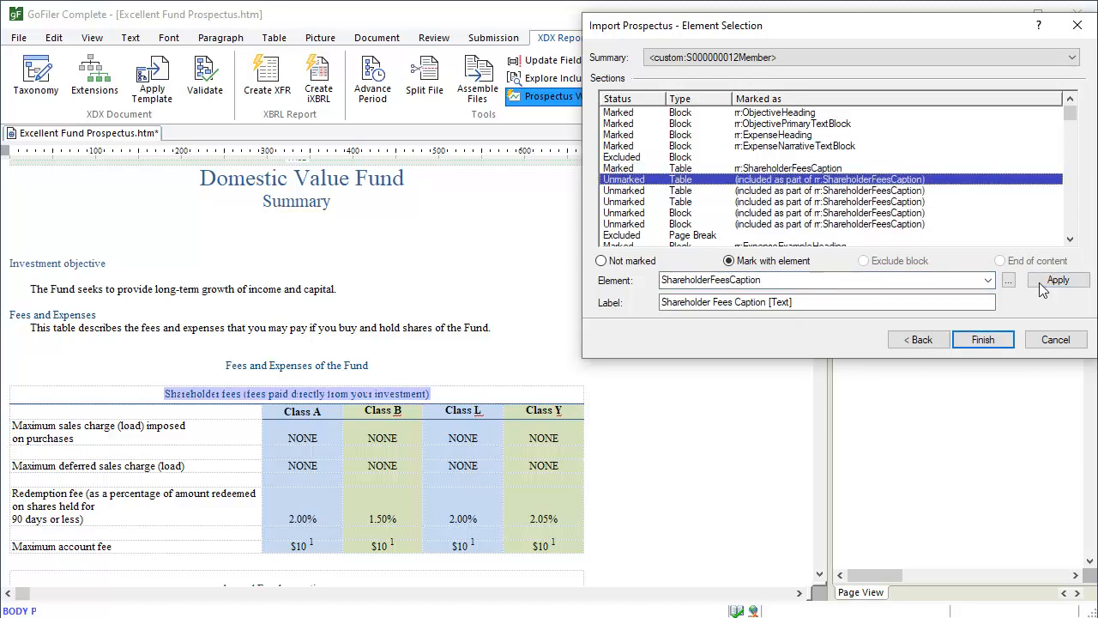
Mark the shareholder fees data table with the ShareholderFeesTableTextBlock element
{"action": "left_click", "coordinate": [792, 181]}
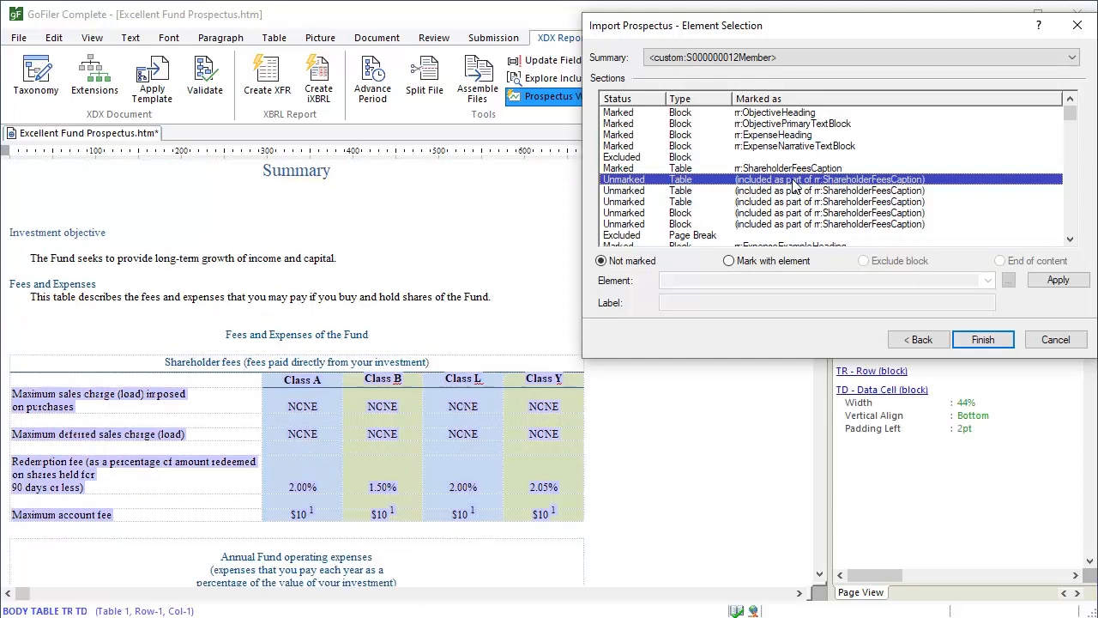
{"action": "left_click", "coordinate": [729, 261]}
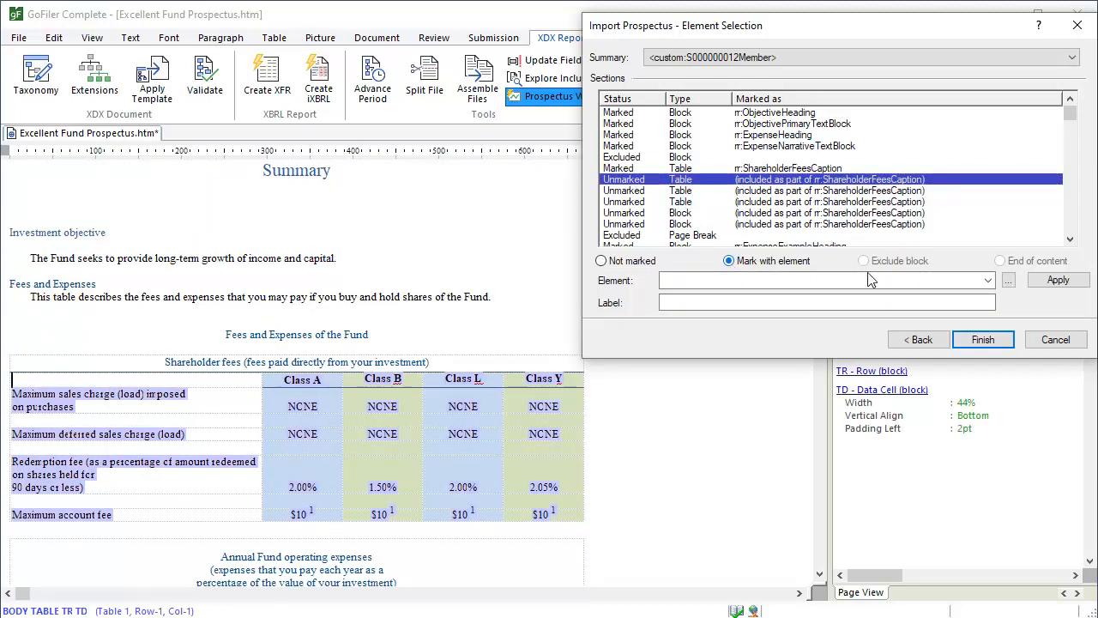
{"action": "left_click", "coordinate": [989, 281]}
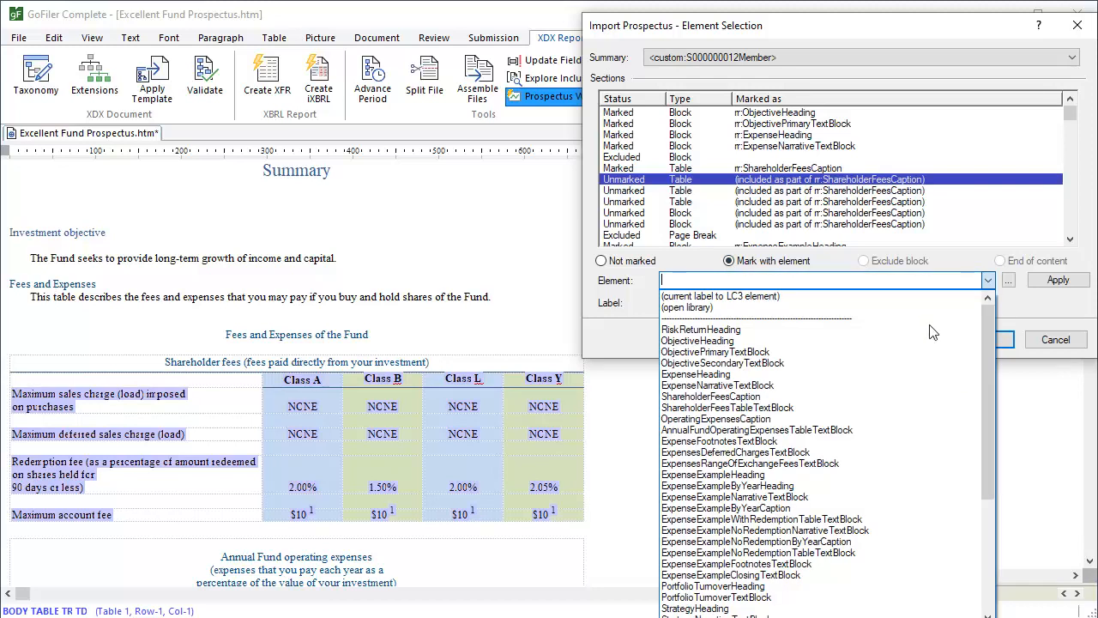
{"action": "left_click", "coordinate": [809, 409]}
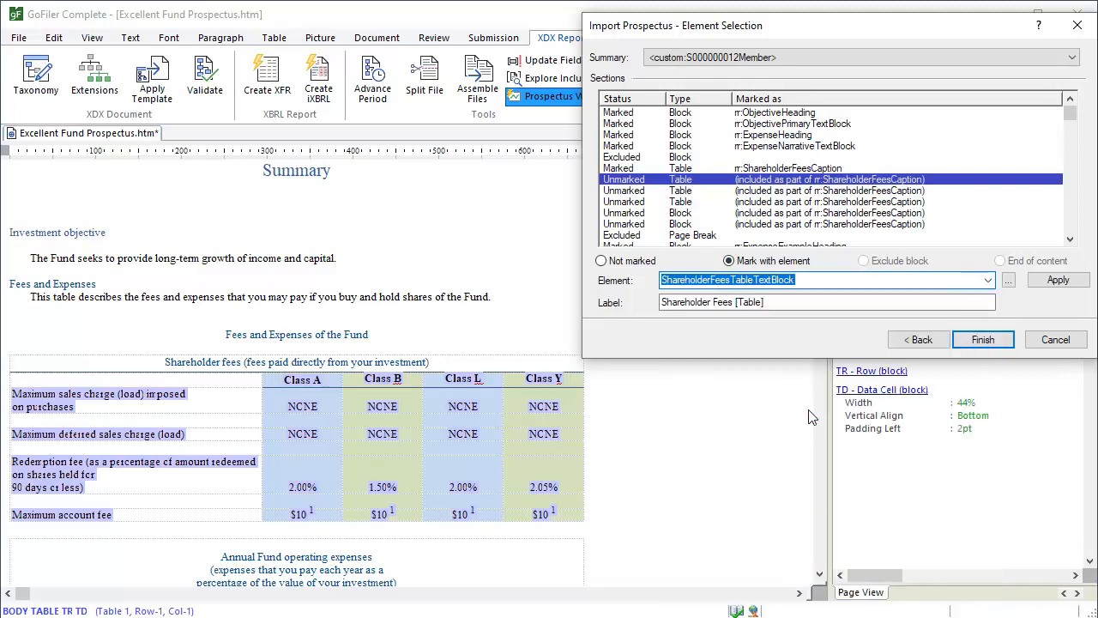
{"action": "left_click", "coordinate": [1055, 284]}
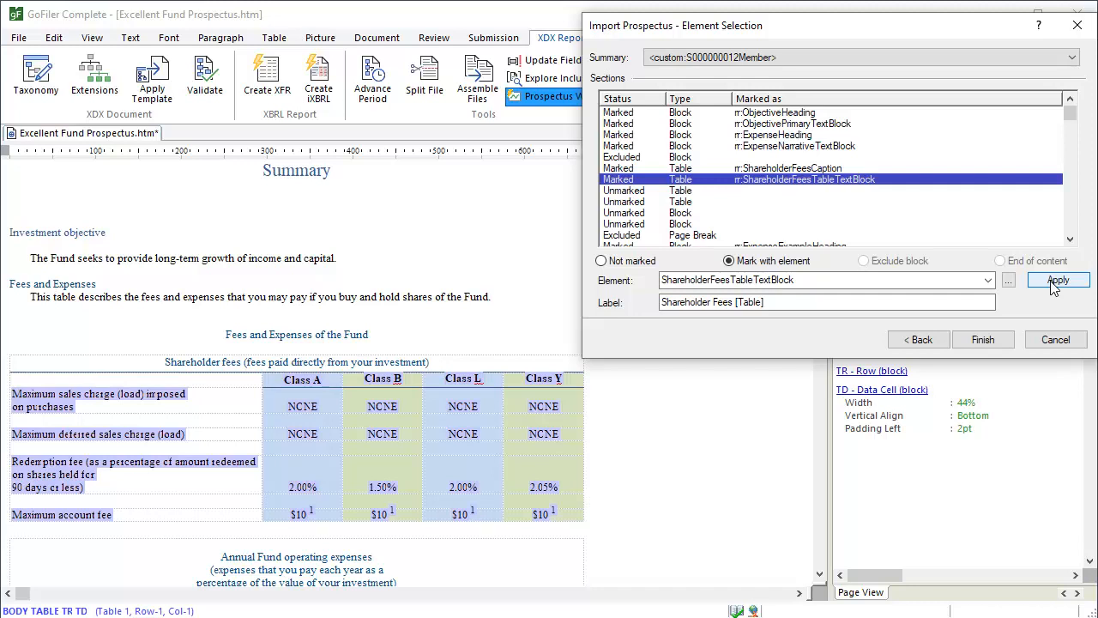
Mark the "Annual Fund operating expenses" heading table with the OperatingExpensesCaption element
{"action": "left_click", "coordinate": [690, 193]}
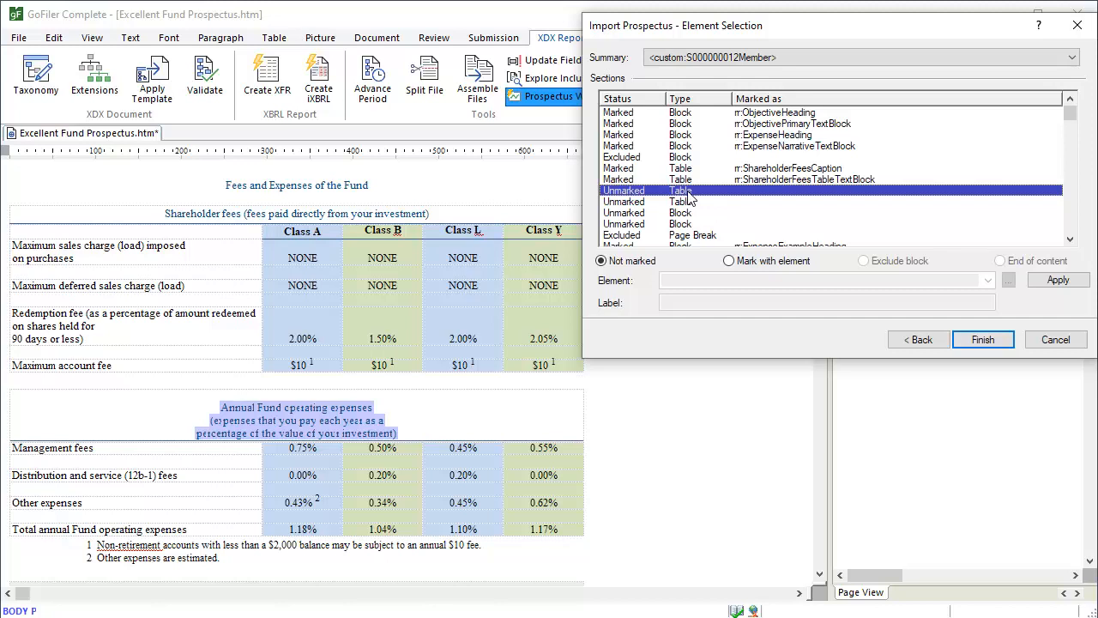
{"action": "left_click", "coordinate": [730, 261]}
{"action": "left_click", "coordinate": [987, 282]}
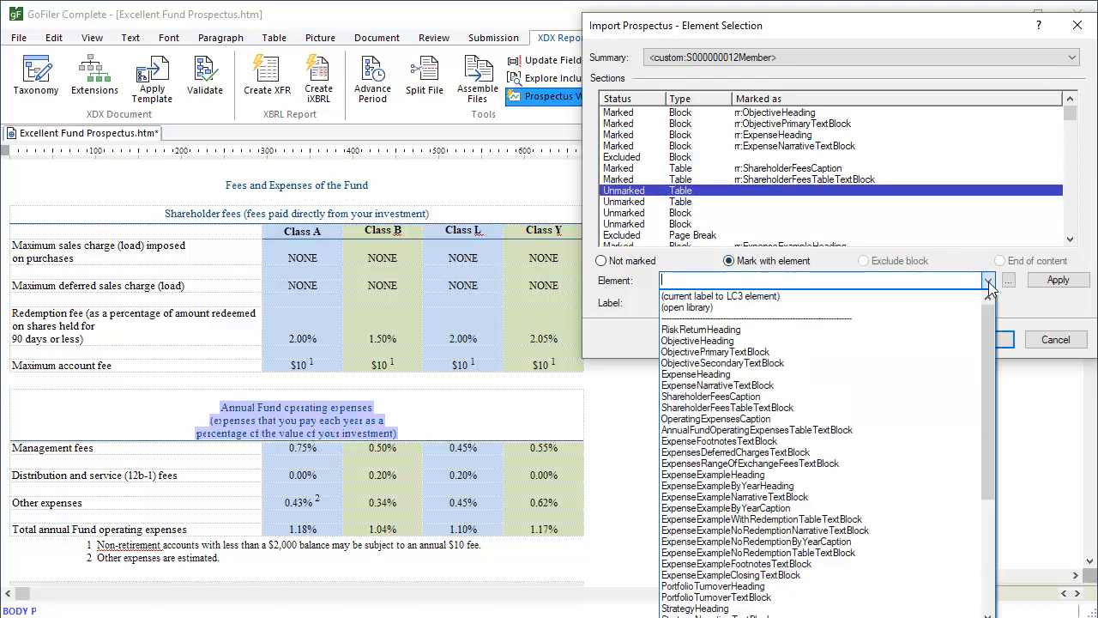
{"action": "left_click", "coordinate": [768, 419]}
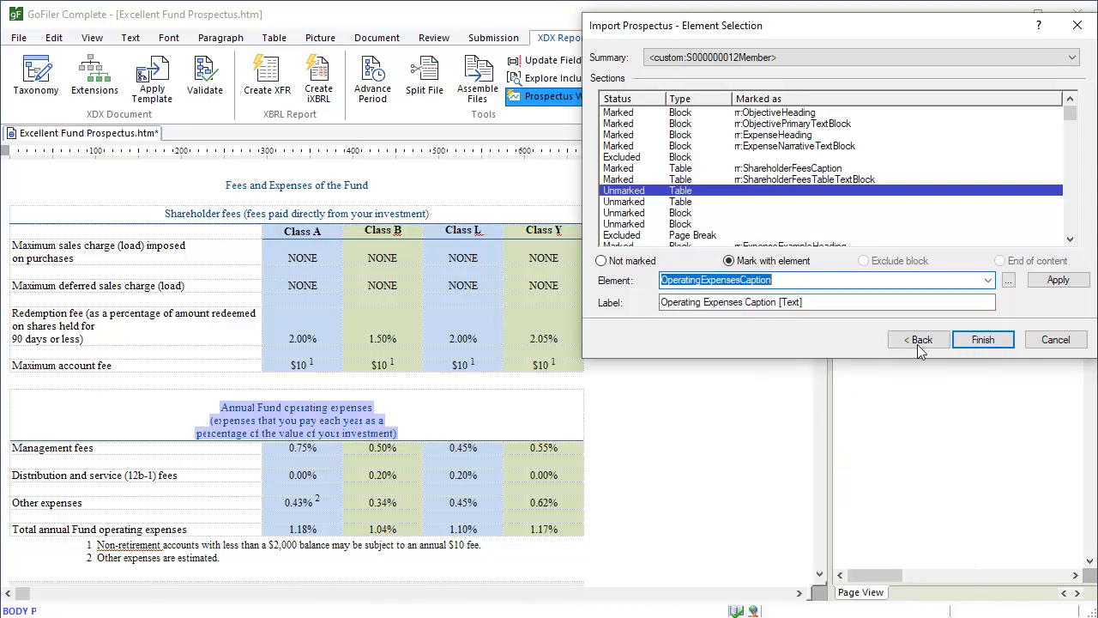
{"action": "left_click", "coordinate": [1056, 283]}
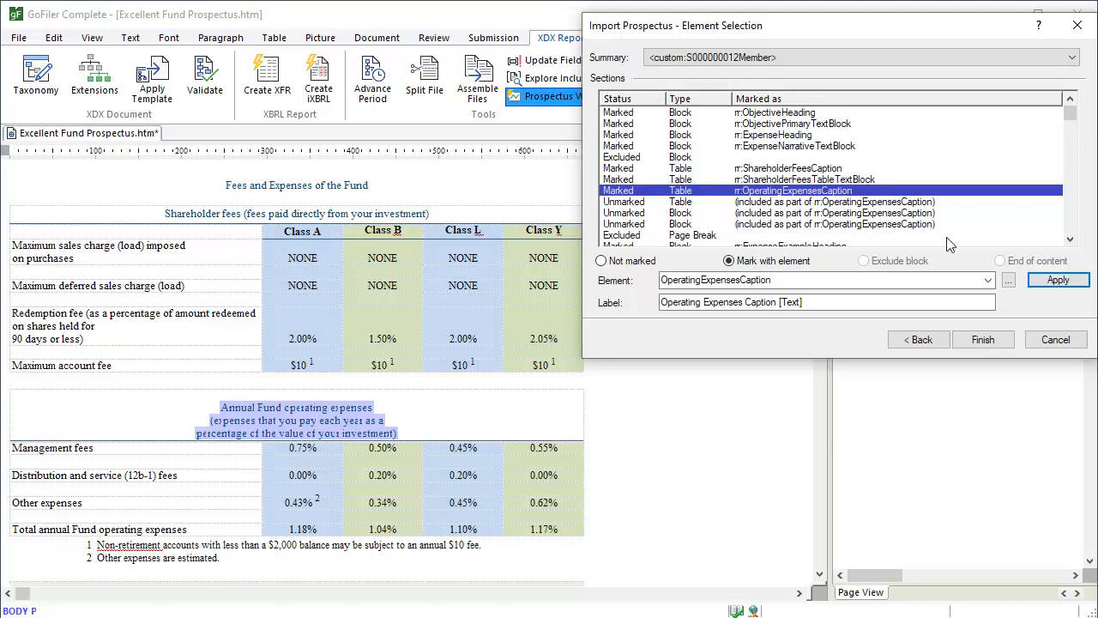
Mark the operating expenses data table starting at "Management fees" with the AnnualFundOperatingExpensesTableTextBlock element
{"action": "left_click", "coordinate": [856, 202]}
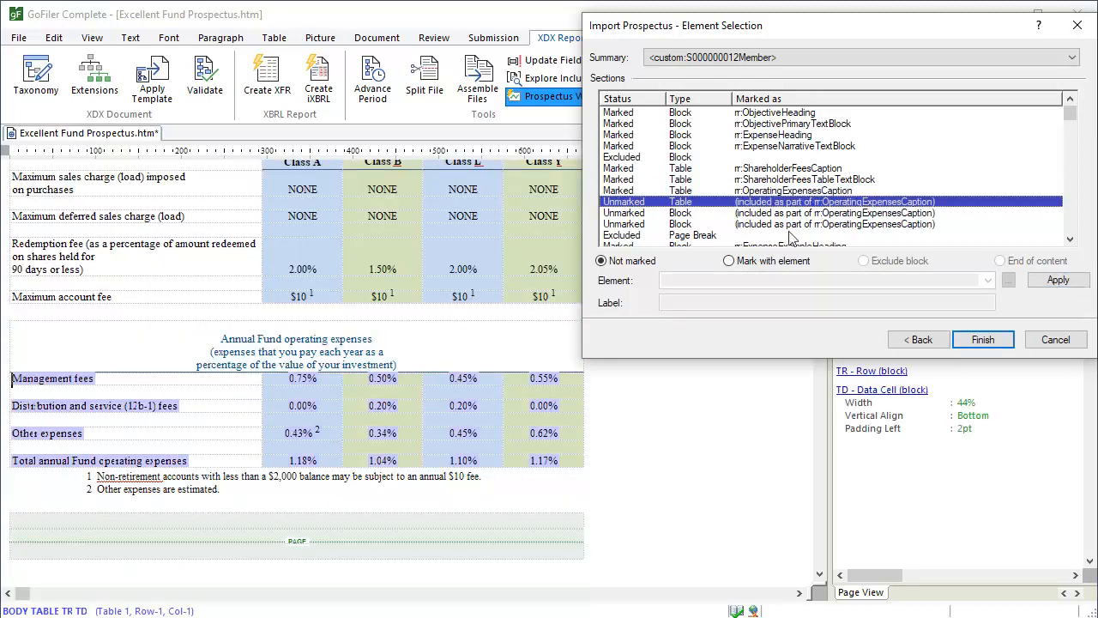
{"action": "left_click", "coordinate": [730, 261]}
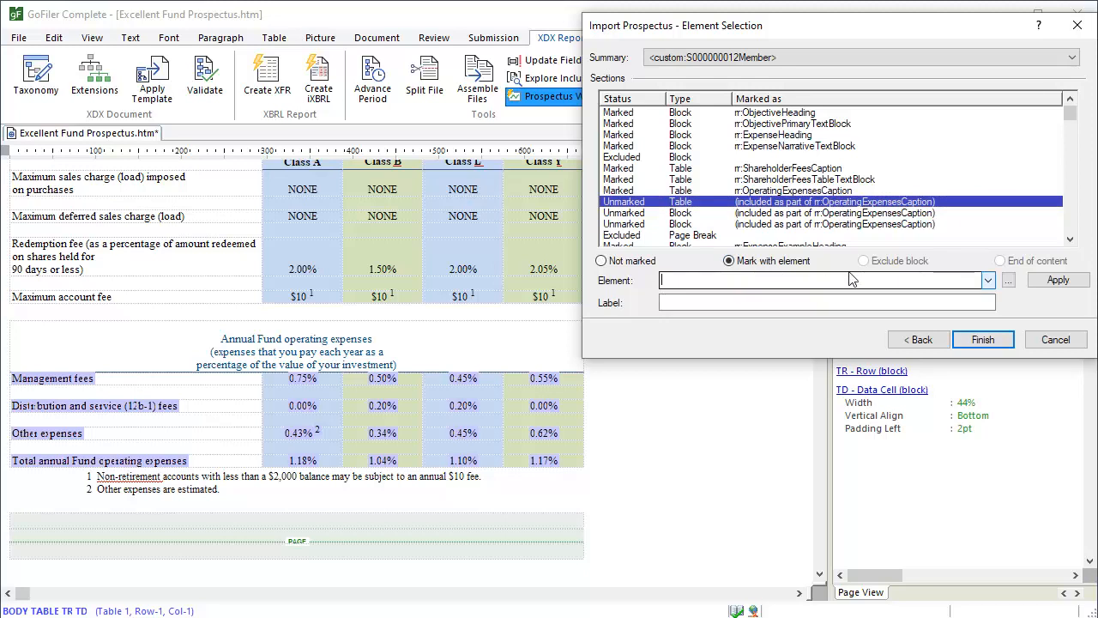
{"action": "left_click", "coordinate": [989, 280]}
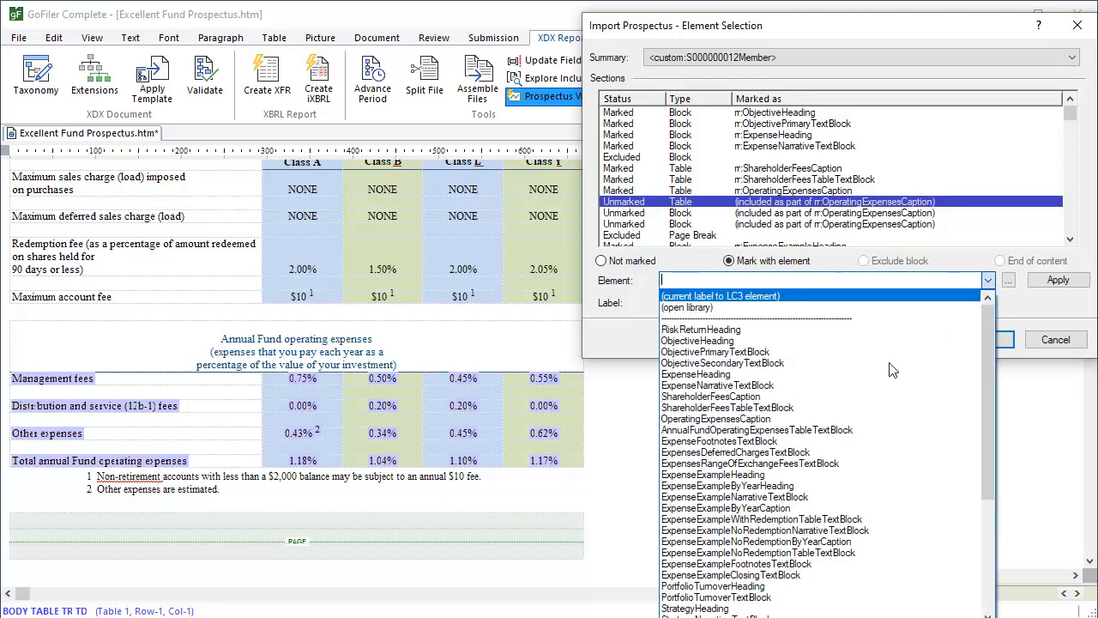
{"action": "left_click", "coordinate": [816, 430]}
{"action": "left_click", "coordinate": [1059, 281]}
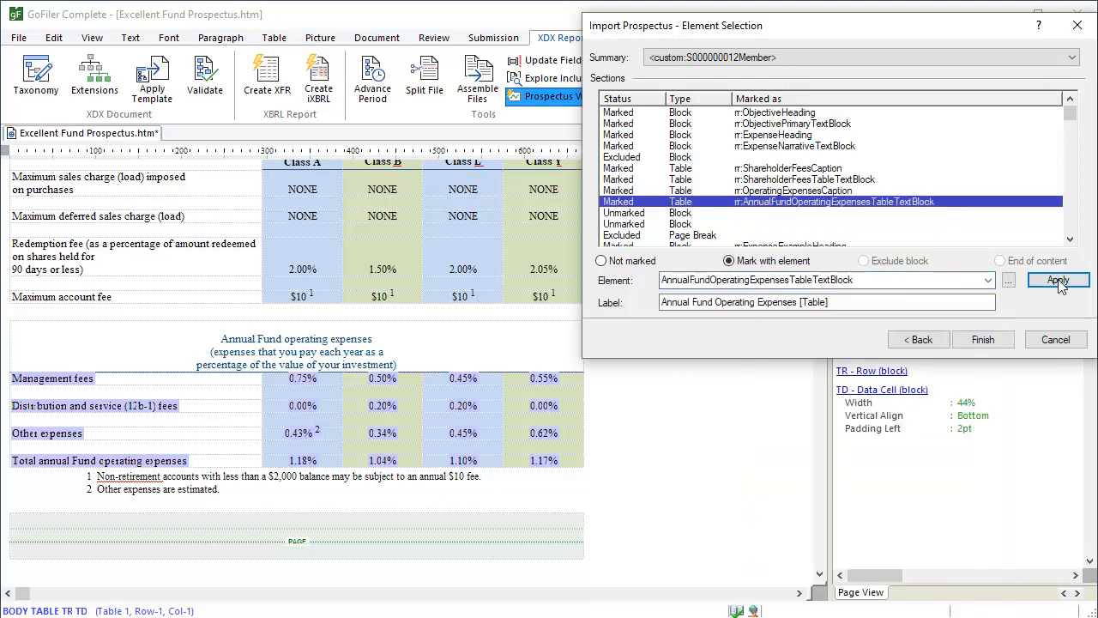
Mark the first footnote below the operating expenses table with the ExpenseFootnotesTextBlock element
{"action": "left_click", "coordinate": [683, 214]}
{"action": "left_click", "coordinate": [730, 260]}
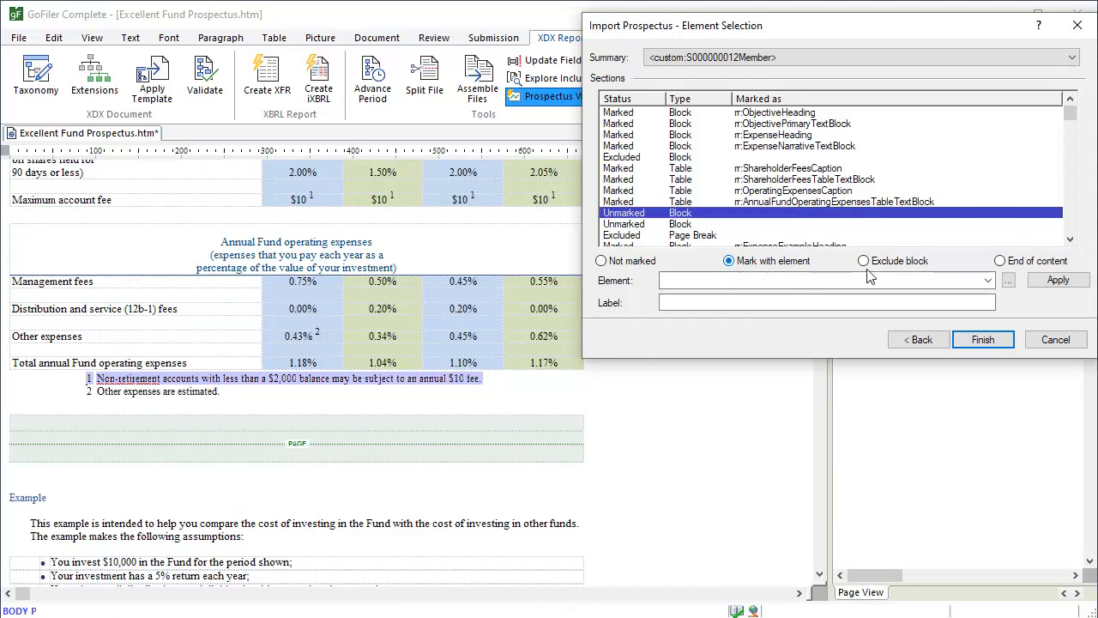
{"action": "left_click", "coordinate": [988, 280]}
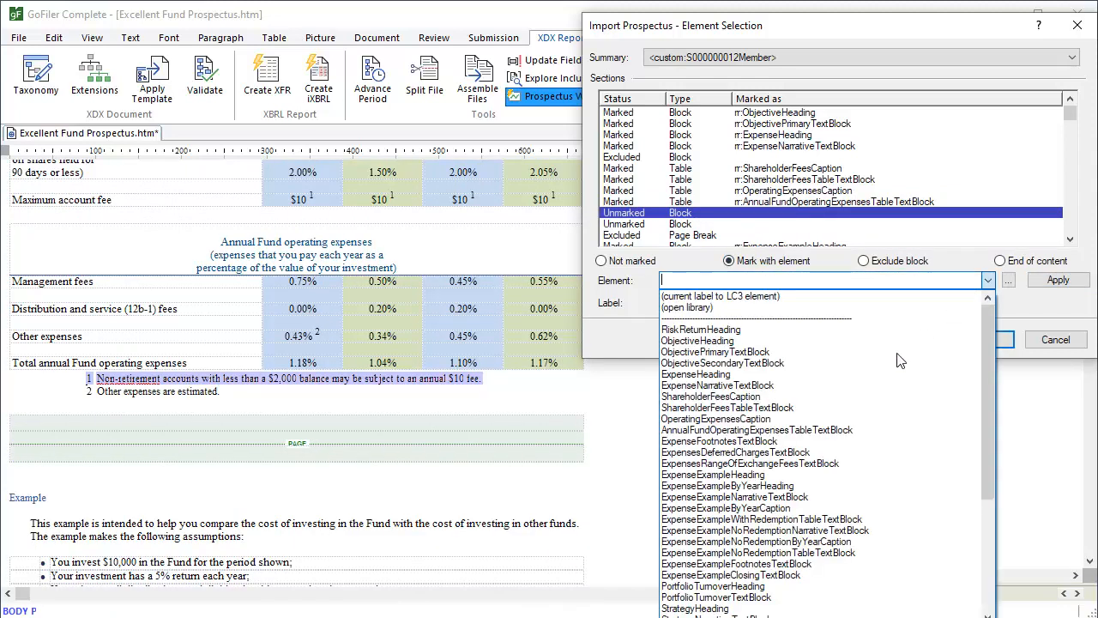
{"action": "left_click", "coordinate": [791, 441]}
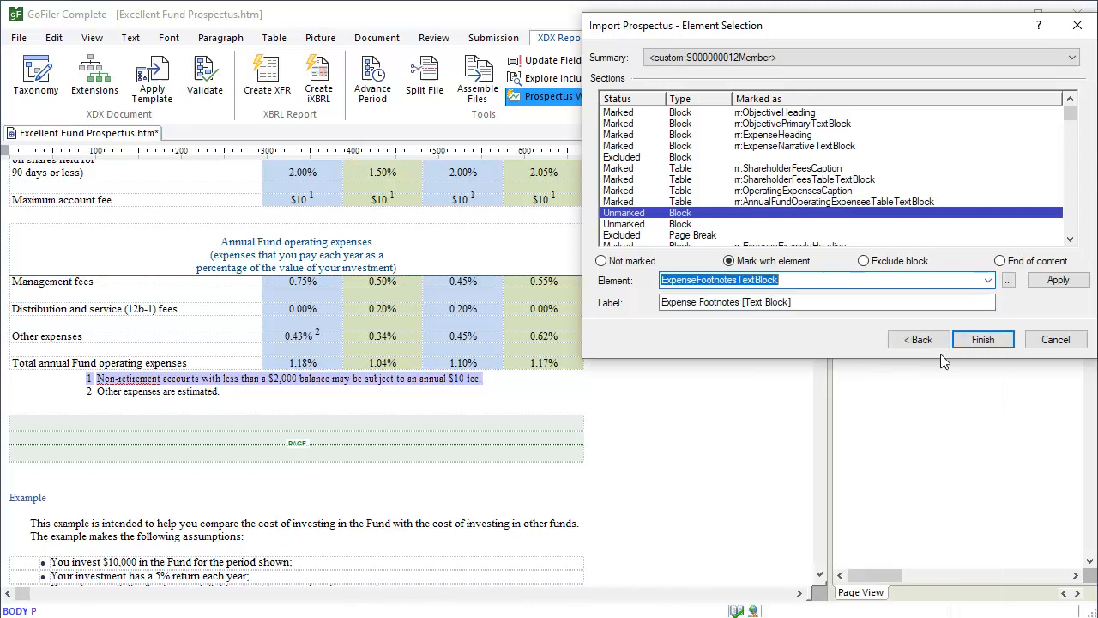
{"action": "left_click", "coordinate": [1071, 285]}
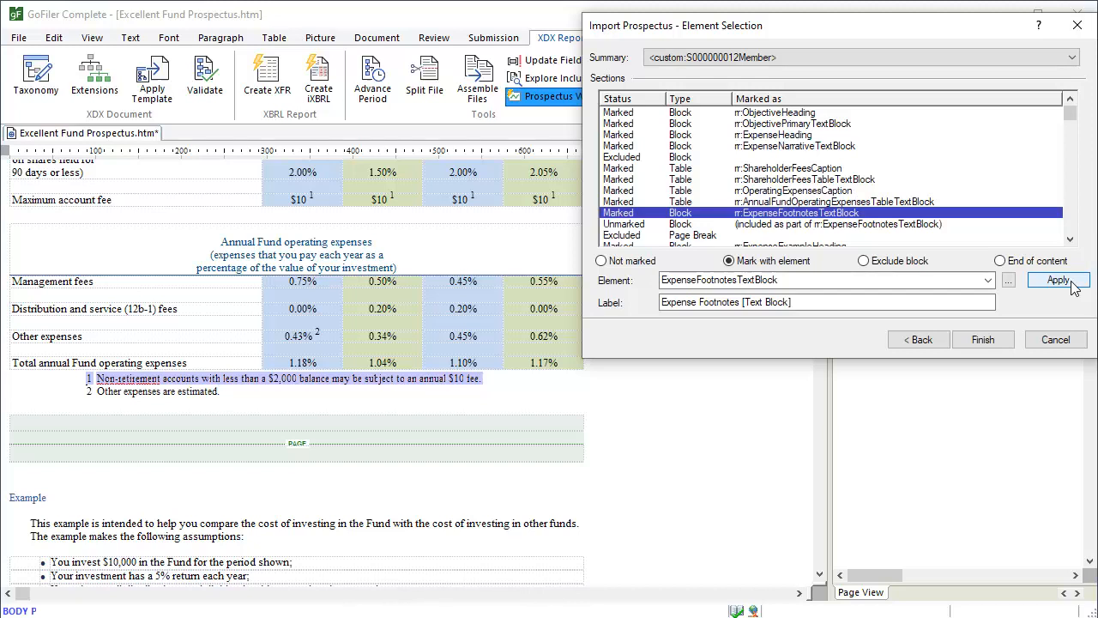
Check how the second footnote, the page break and the "Example" heading are marked
{"action": "left_click", "coordinate": [831, 225]}
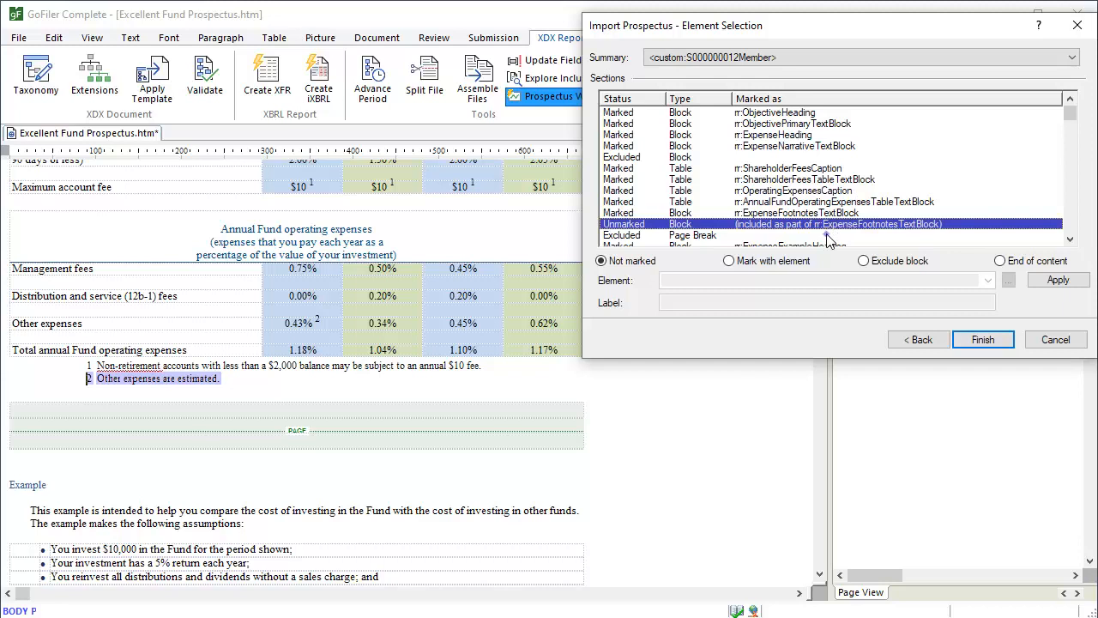
{"action": "left_click", "coordinate": [827, 235]}
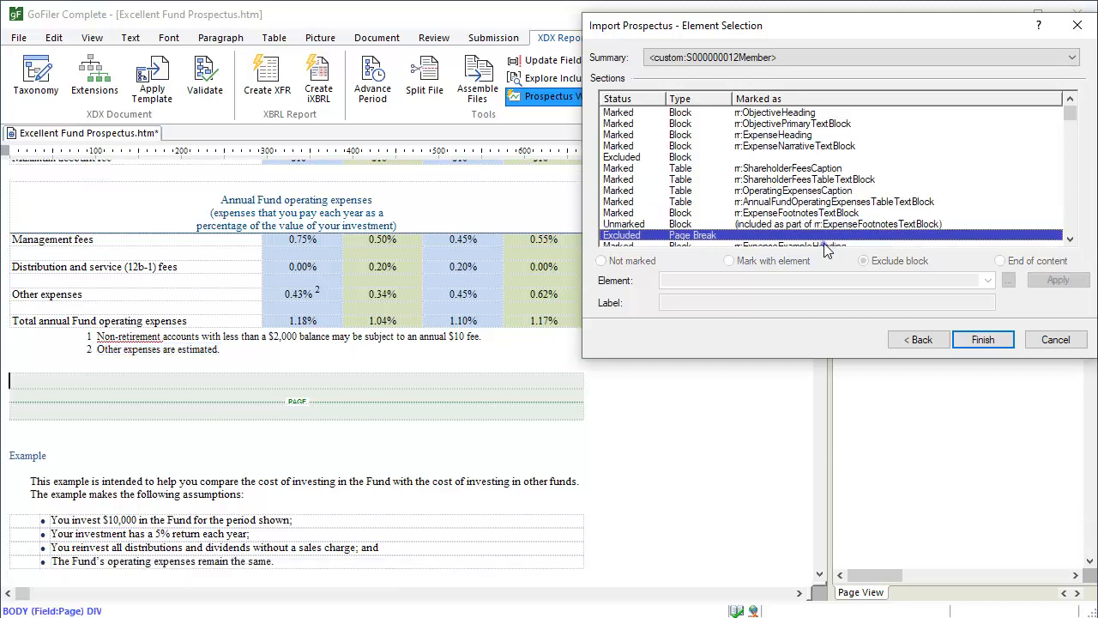
{"action": "left_click", "coordinate": [827, 246]}
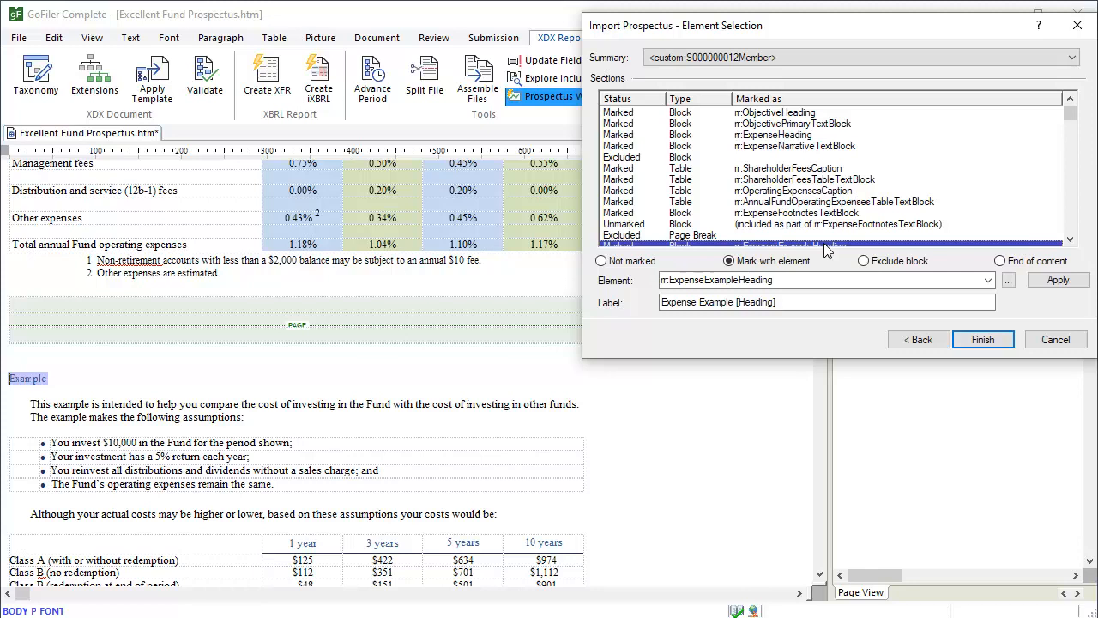
Look up the Documentation label of the ExpenseExampleHeading element in the XBRL element library for the "Example" heading
{"action": "left_click", "coordinate": [988, 281]}
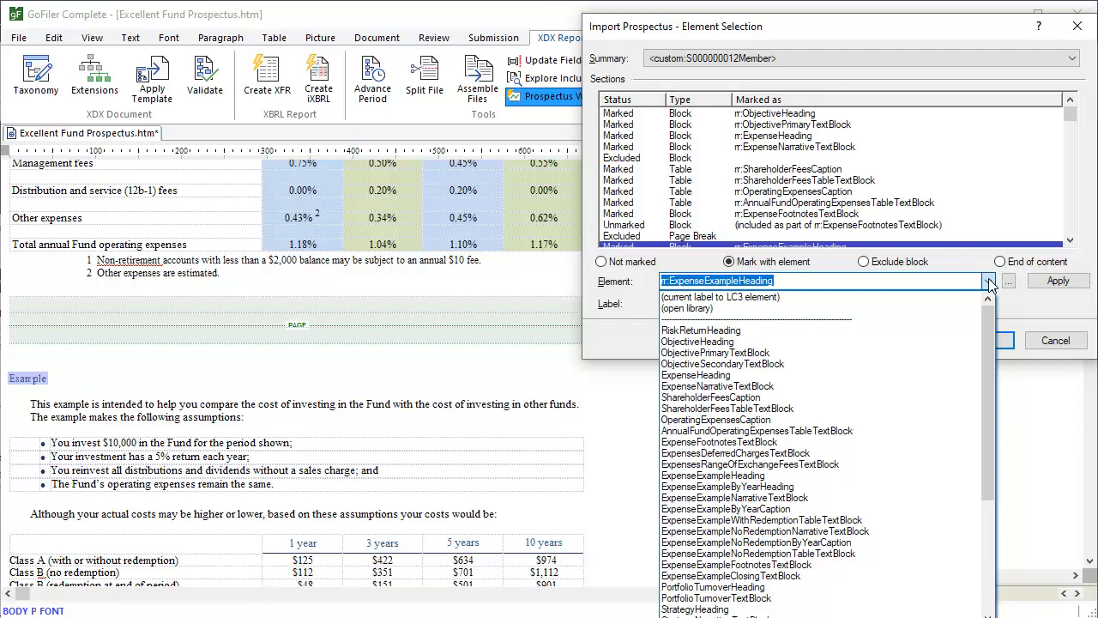
{"action": "left_click", "coordinate": [990, 282]}
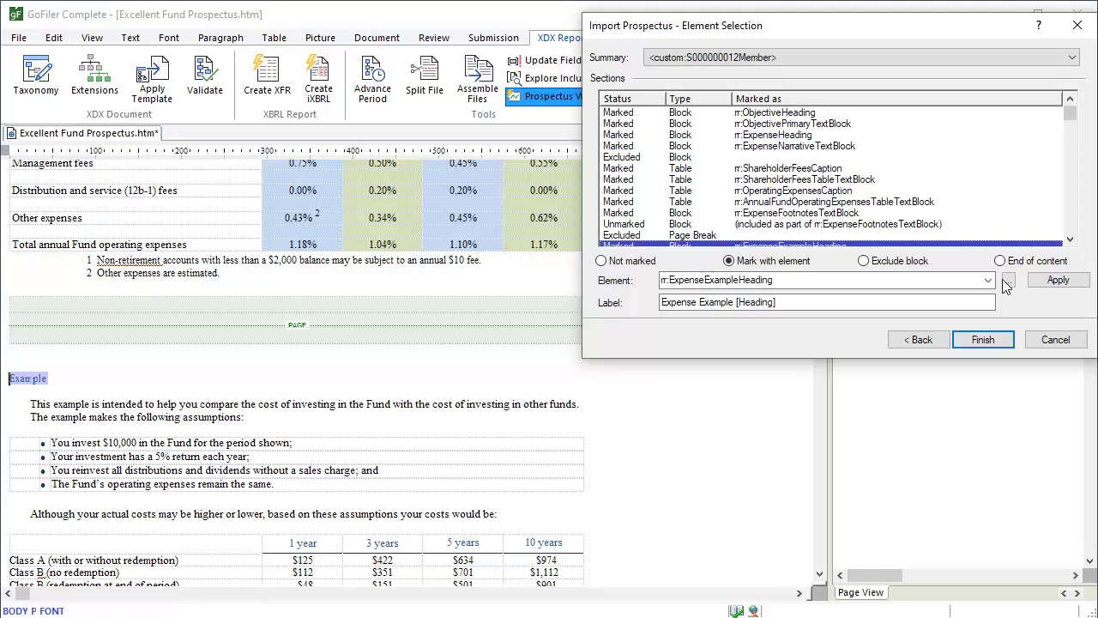
{"action": "left_click", "coordinate": [1013, 280]}
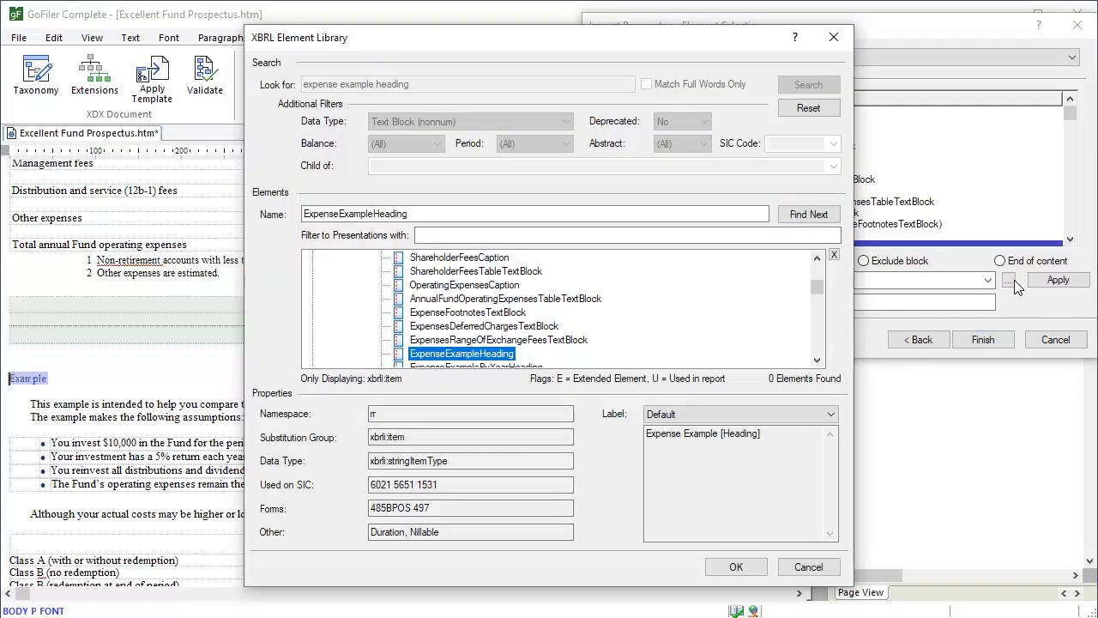
{"action": "left_click", "coordinate": [735, 421]}
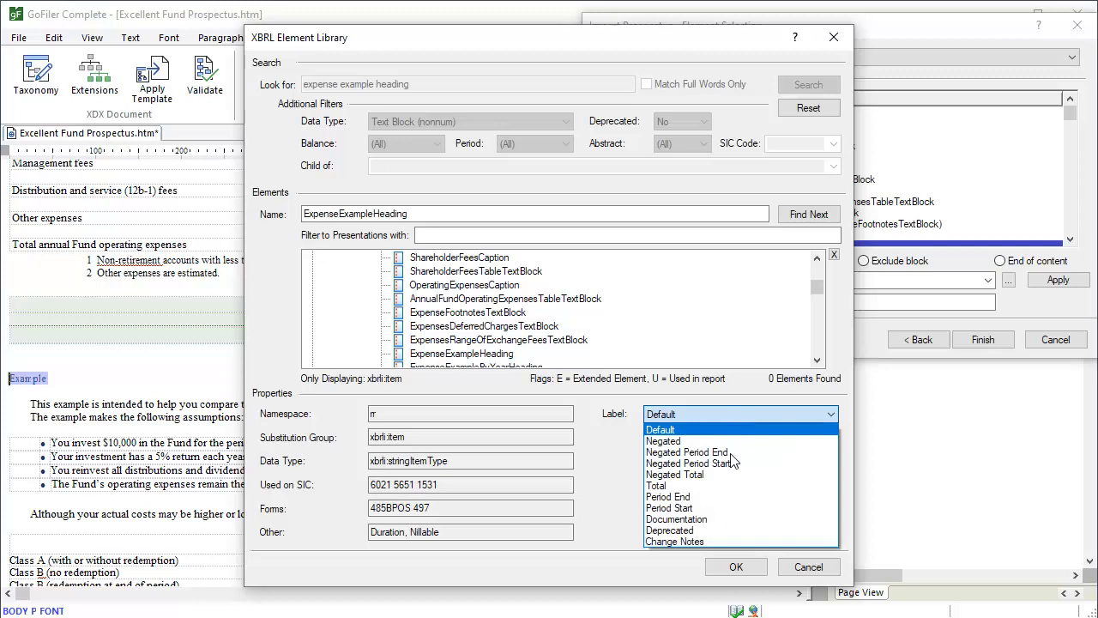
{"action": "left_click", "coordinate": [721, 518]}
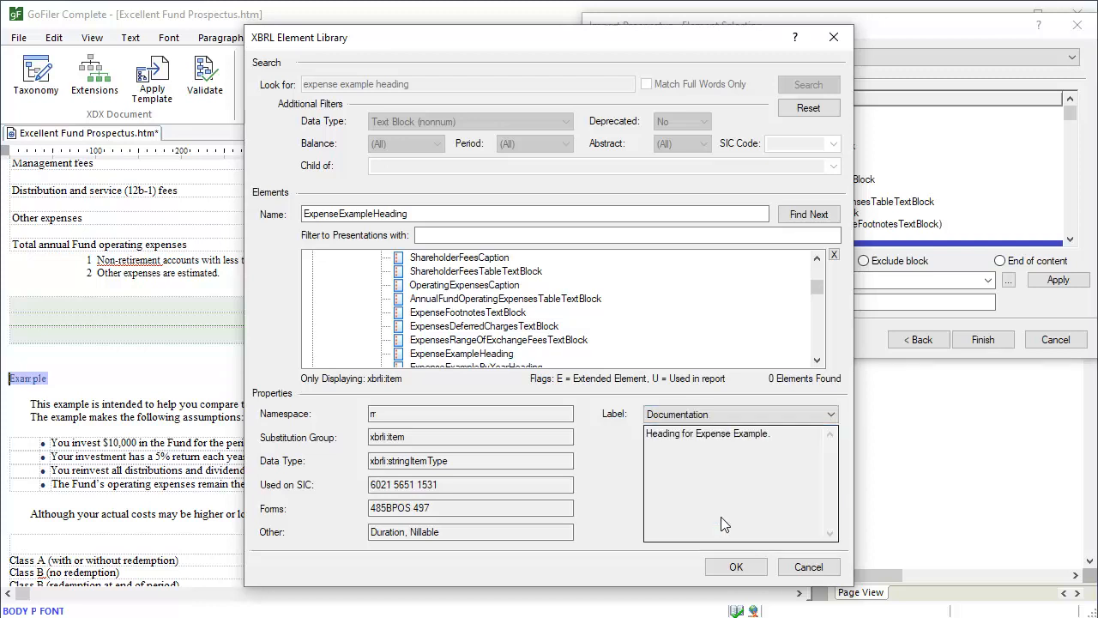
{"action": "left_click", "coordinate": [808, 568]}
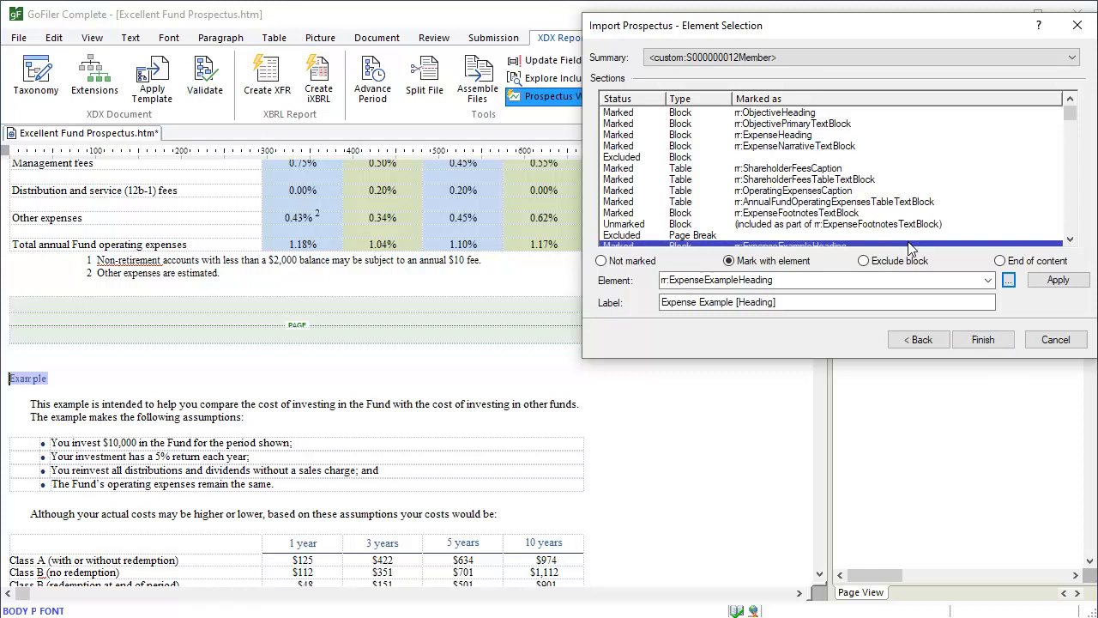
Set the first assumption bullet, "You invest $10,000 in the Fund for the period shown", to not marked
{"action": "key", "text": "Down"}
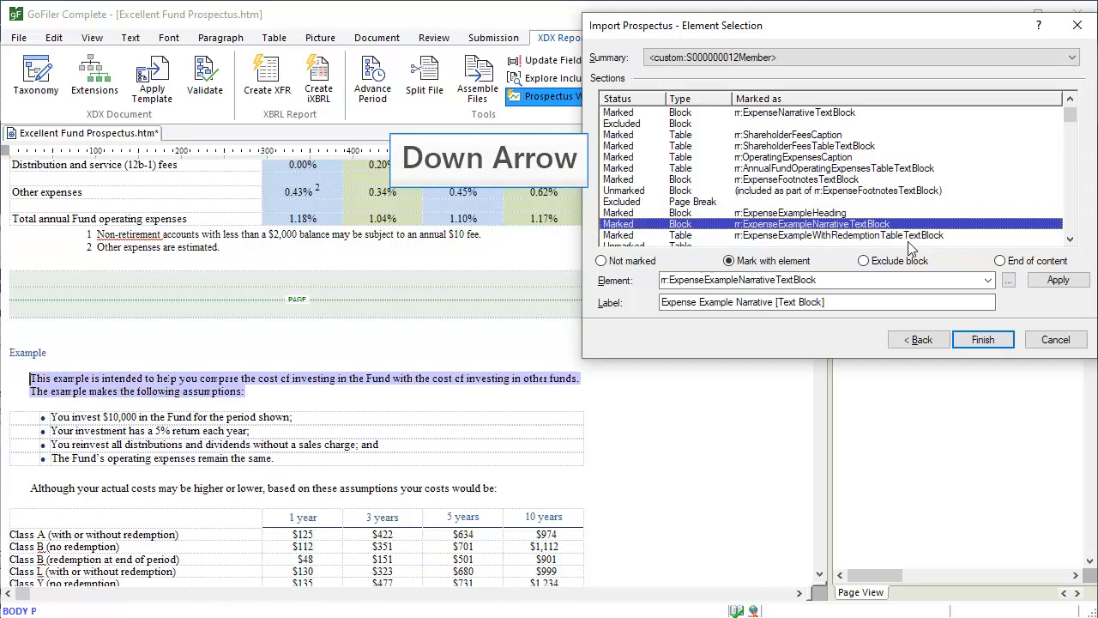
{"action": "key", "text": "Down"}
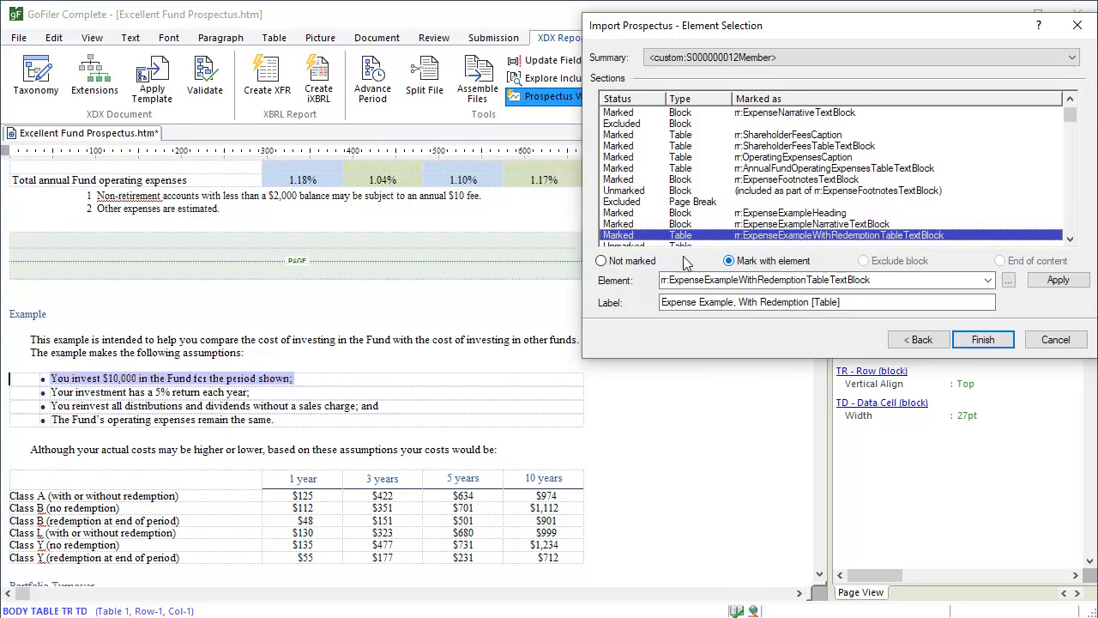
{"action": "left_click", "coordinate": [603, 261]}
{"action": "left_click", "coordinate": [1064, 285]}
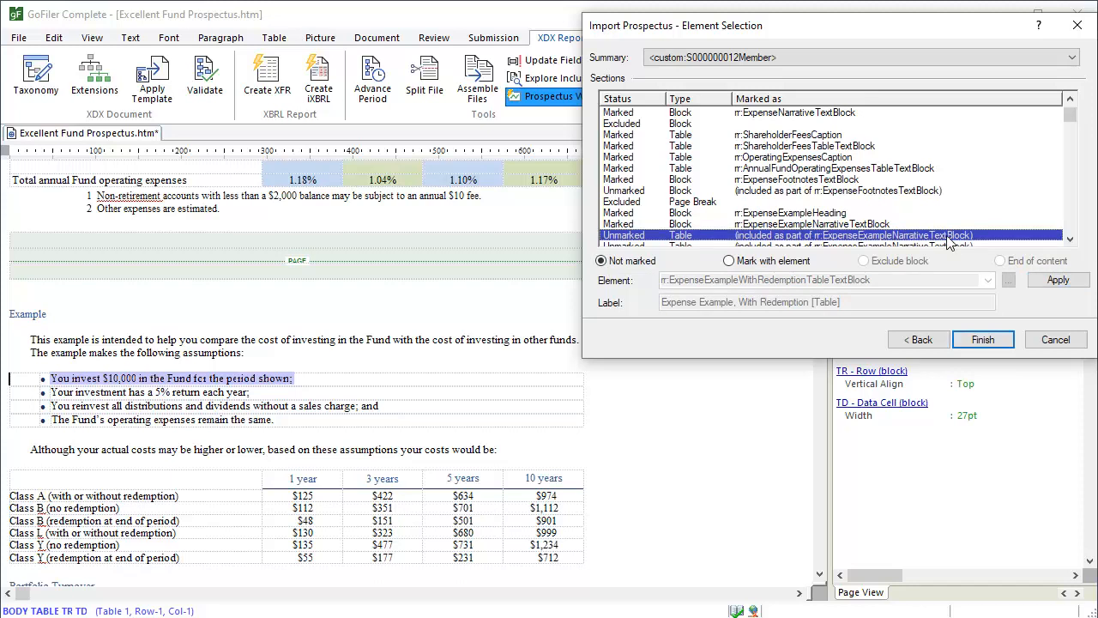
Mark the example costs table with the 1 year to 10 years columns with the ExpenseExampleWithRedemptionTableTextBlock element
{"action": "key", "text": "Down"}
{"action": "key", "text": "Down"}
{"action": "key", "text": "Down"}
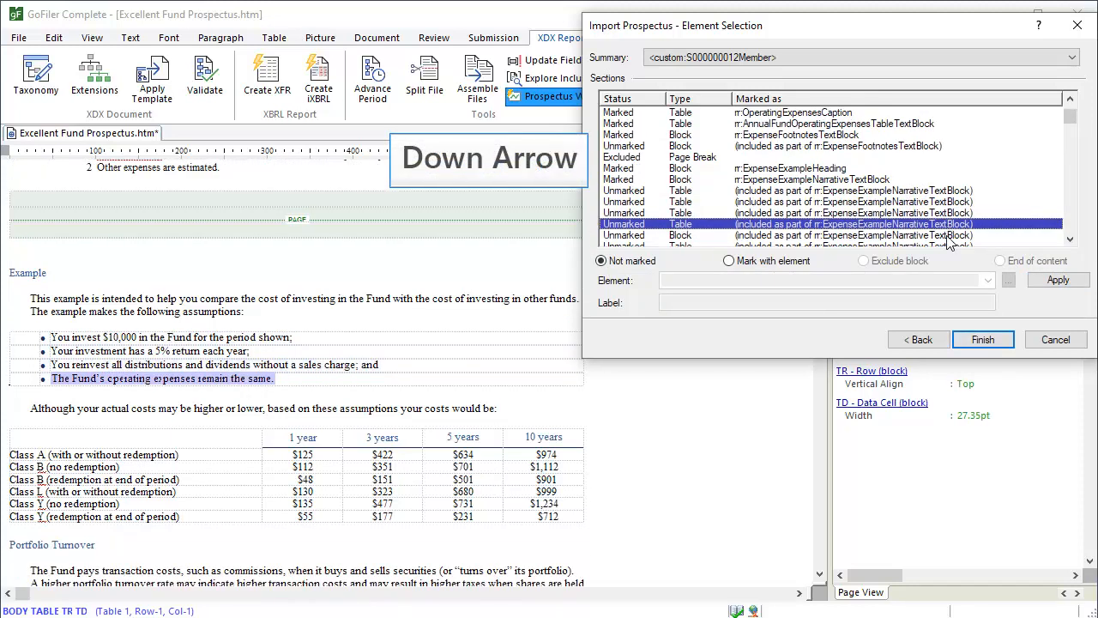
{"action": "key", "text": "Down"}
{"action": "key", "text": "Down"}
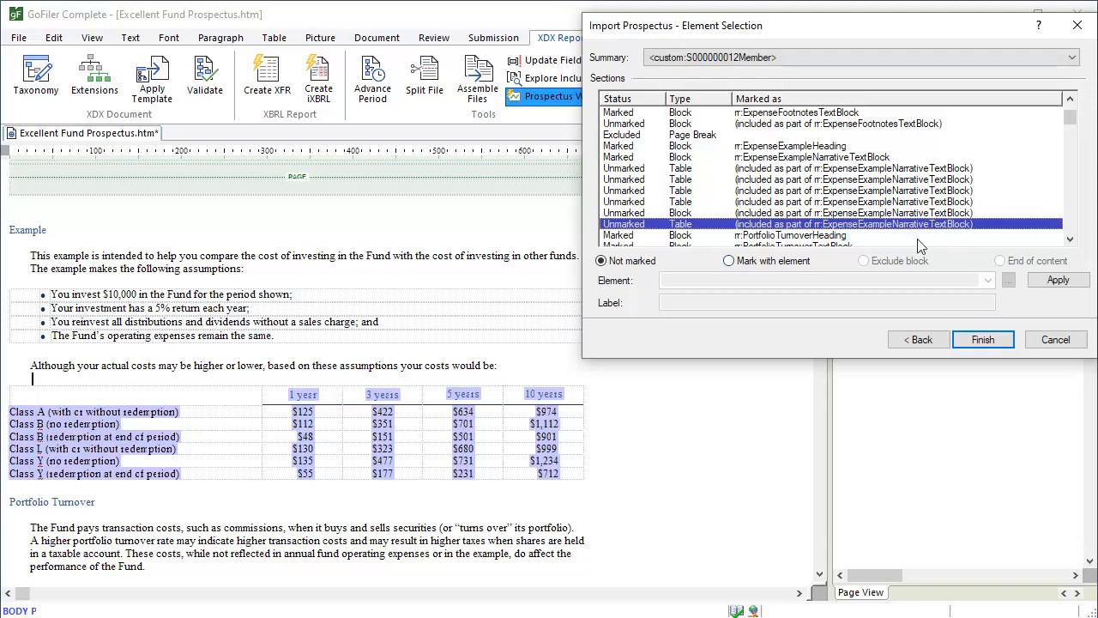
{"action": "left_click", "coordinate": [748, 265]}
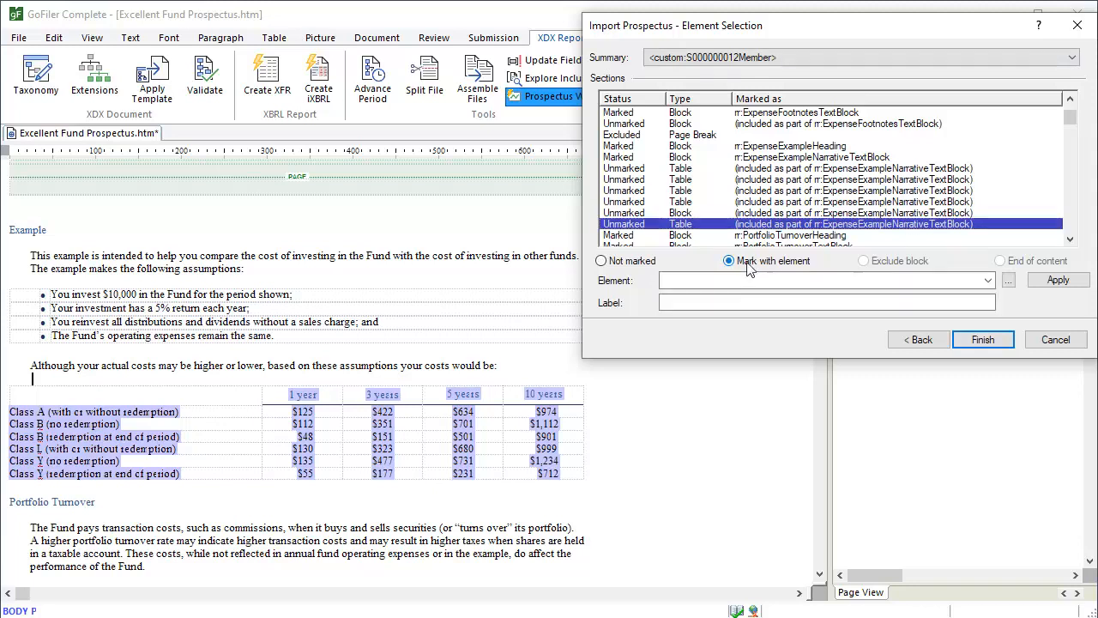
{"action": "left_click", "coordinate": [989, 281]}
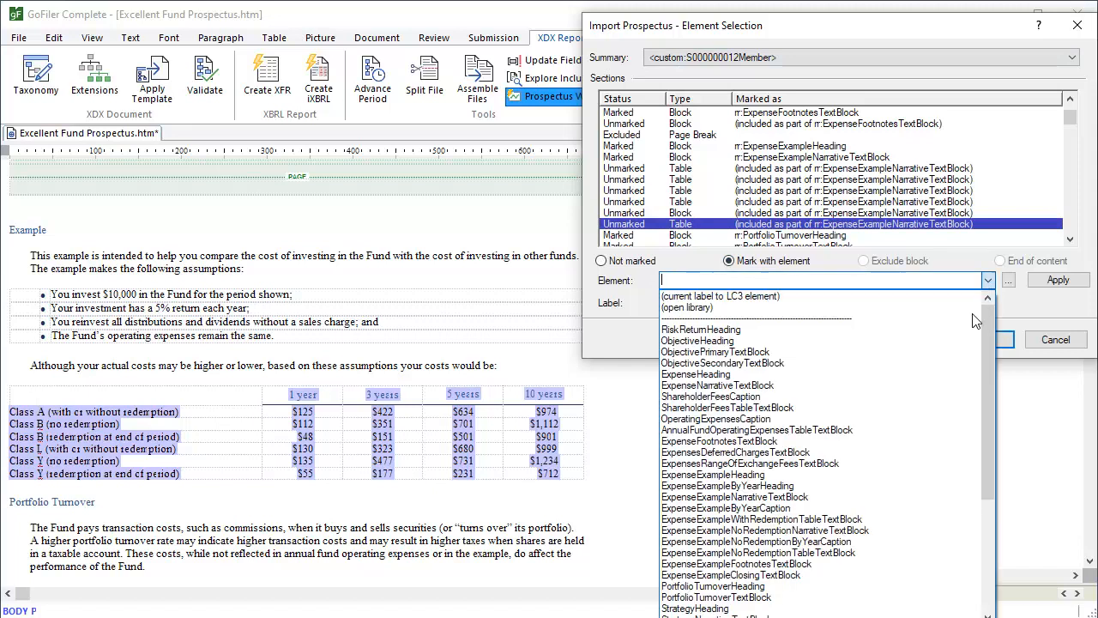
{"action": "left_click", "coordinate": [857, 521]}
{"action": "left_click", "coordinate": [1051, 284]}
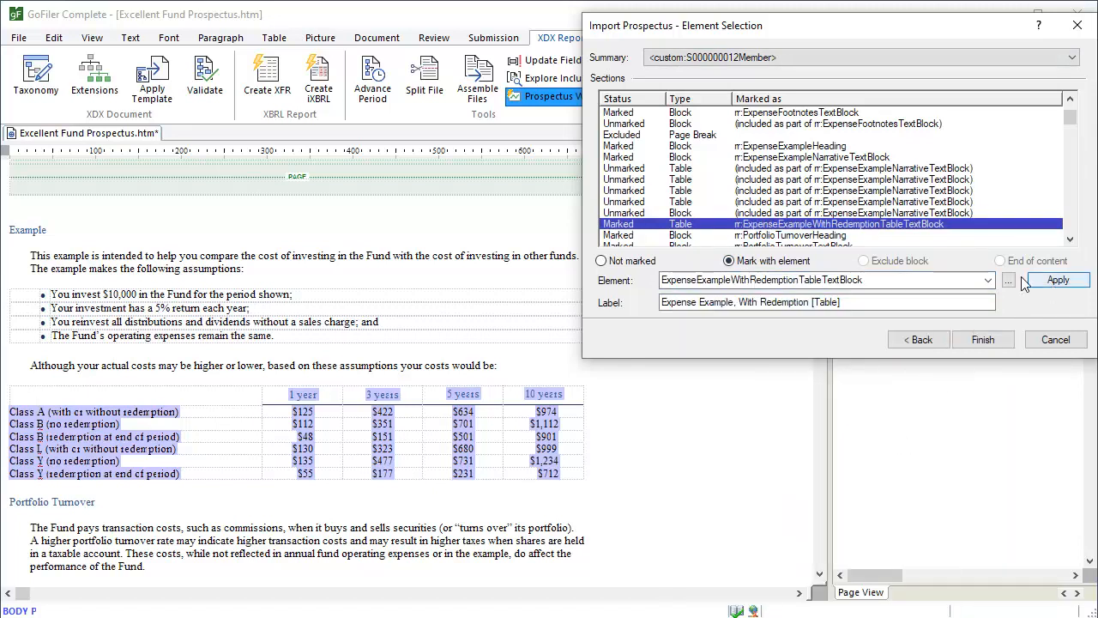
Exclude the "Investments, Risks, and Performance" heading block from the marked content
{"action": "key", "text": "Down"}
{"action": "key", "text": "Down"}
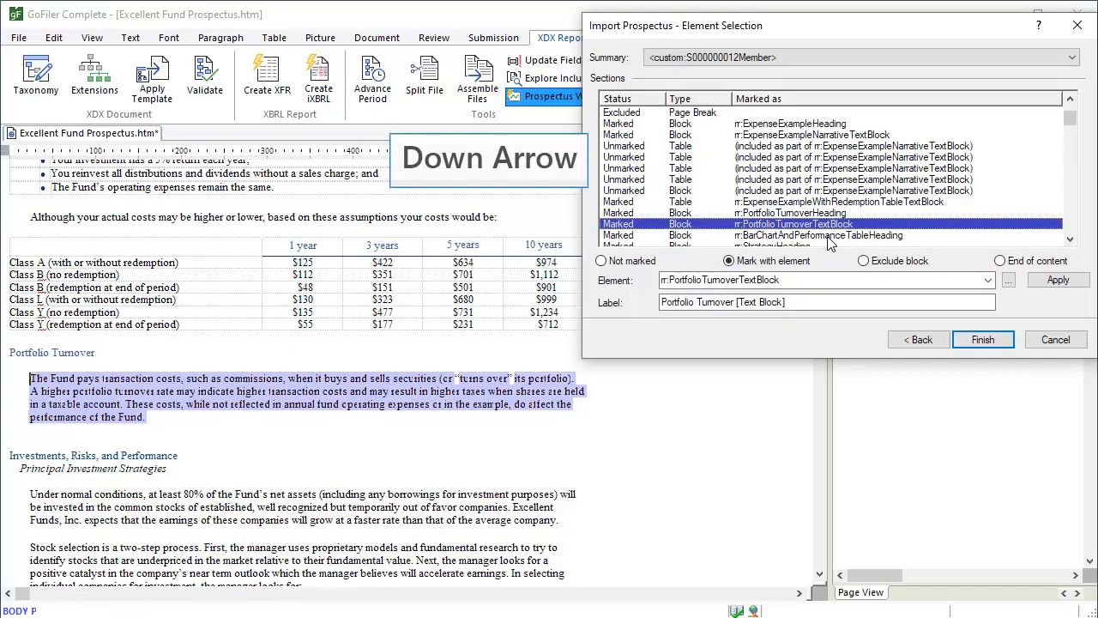
{"action": "key", "text": "Down"}
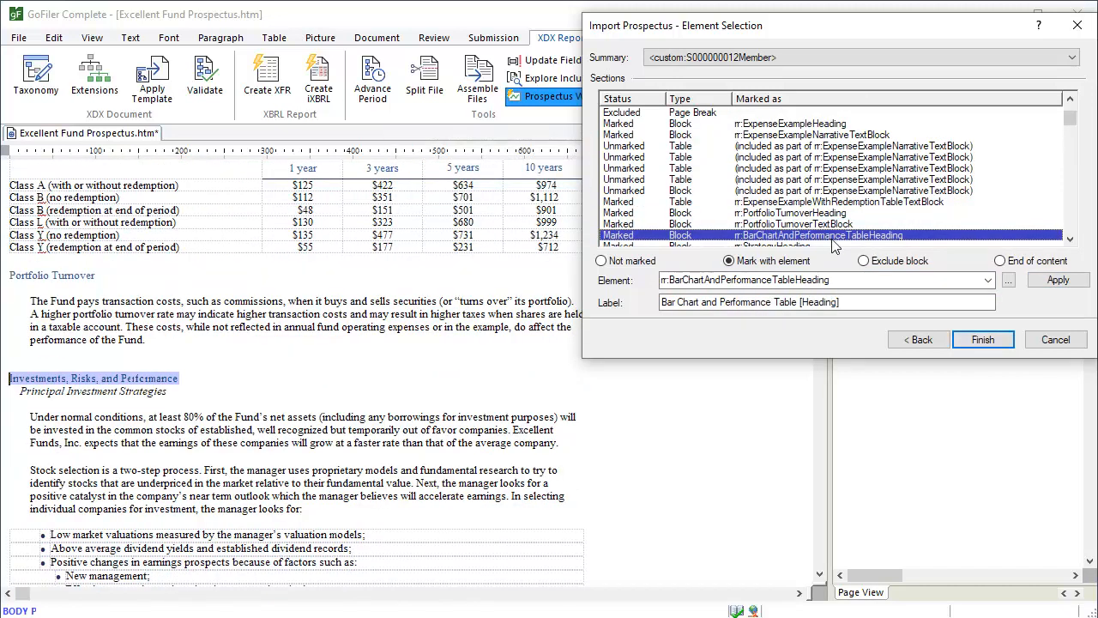
{"action": "left_click", "coordinate": [863, 262]}
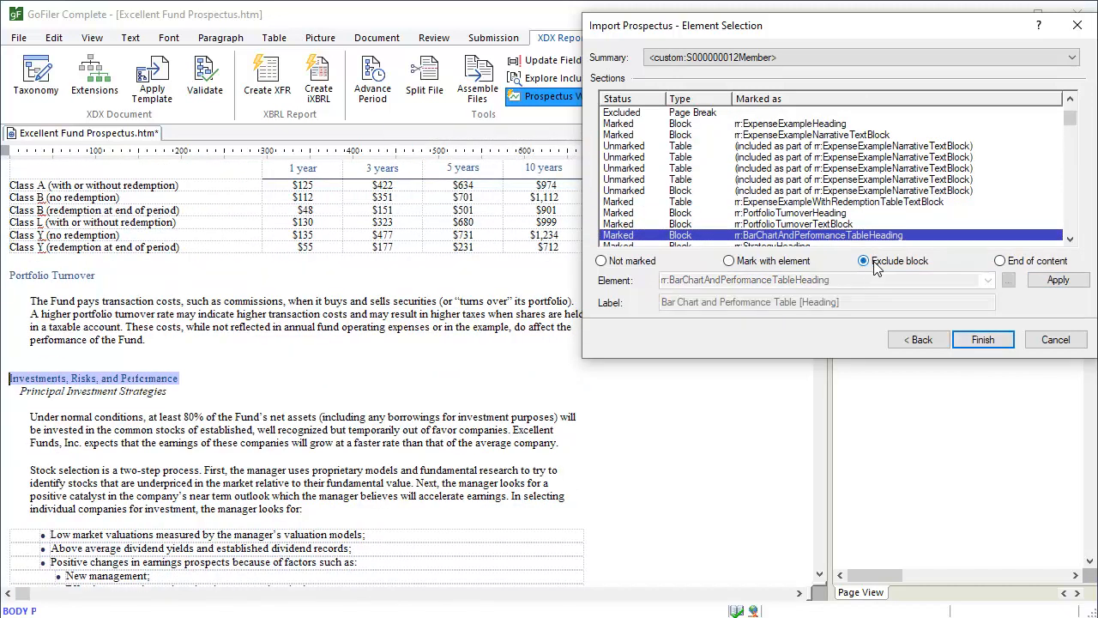
{"action": "left_click", "coordinate": [1040, 276]}
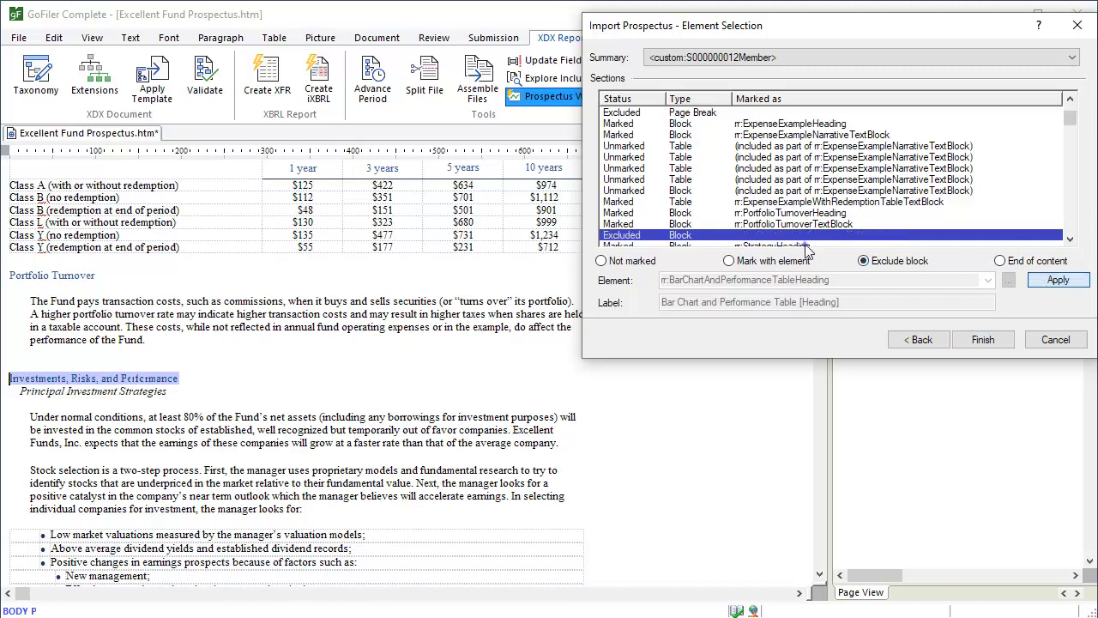
Check how the blocks from "Principal Investment Strategies" through the "Who may want to invest" bullets are marked
{"action": "key", "text": "Down"}
{"action": "key", "text": "Down"}
{"action": "key", "text": "Down"}
{"action": "key", "text": "Down"}
{"action": "key", "text": "Down"}
{"action": "key", "text": "Down"}
{"action": "key", "text": "Down"}
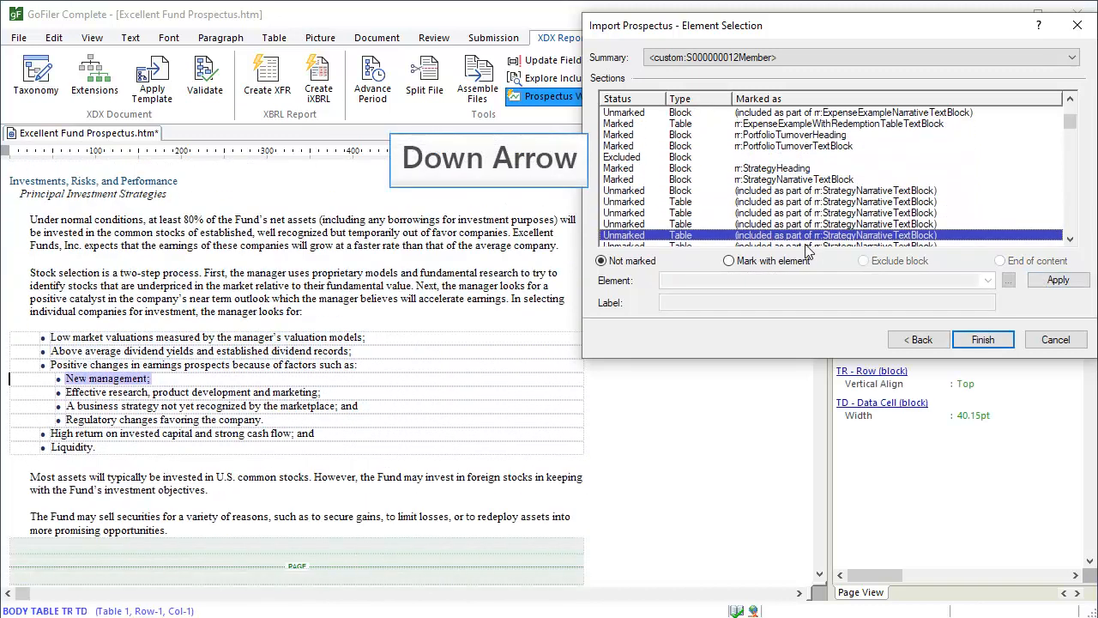
{"action": "key", "text": "Down"}
{"action": "key", "text": "Down"}
{"action": "key", "text": "Down"}
{"action": "key", "text": "Down"}
{"action": "key", "text": "Down"}
{"action": "key", "text": "Down"}
{"action": "key", "text": "Down"}
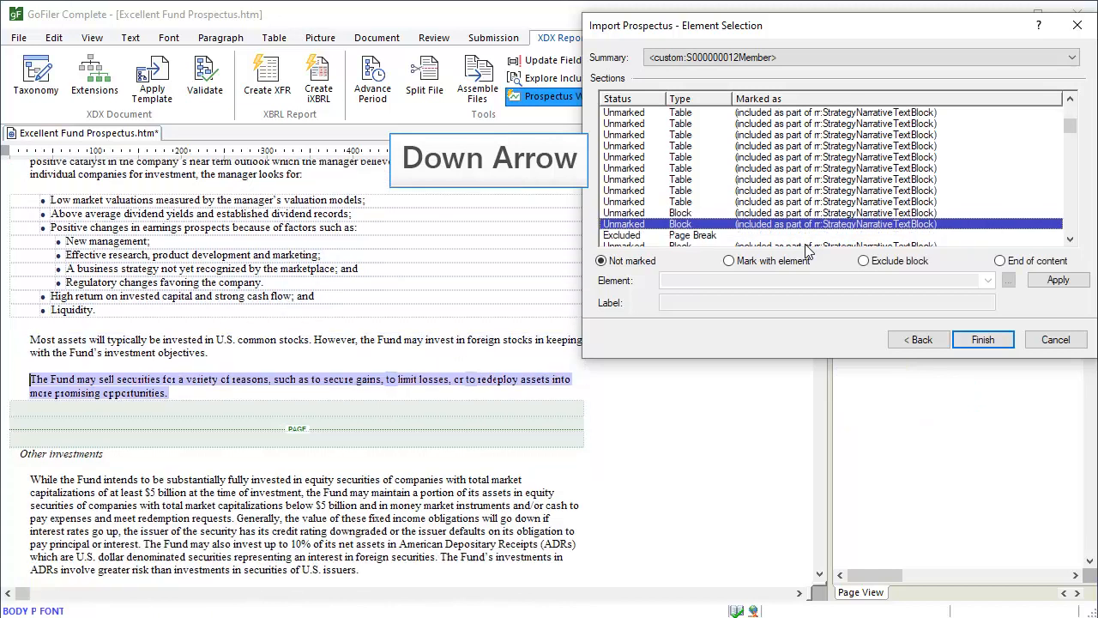
{"action": "key", "text": "Down"}
{"action": "key", "text": "Down"}
{"action": "key", "text": "Down"}
{"action": "key", "text": "Down"}
{"action": "key", "text": "Down"}
{"action": "key", "text": "Down"}
{"action": "key", "text": "Down"}
{"action": "key", "text": "Down"}
{"action": "key", "text": "Down"}
{"action": "key", "text": "Down"}
{"action": "key", "text": "Down"}
{"action": "key", "text": "Down"}
{"action": "key", "text": "Down"}
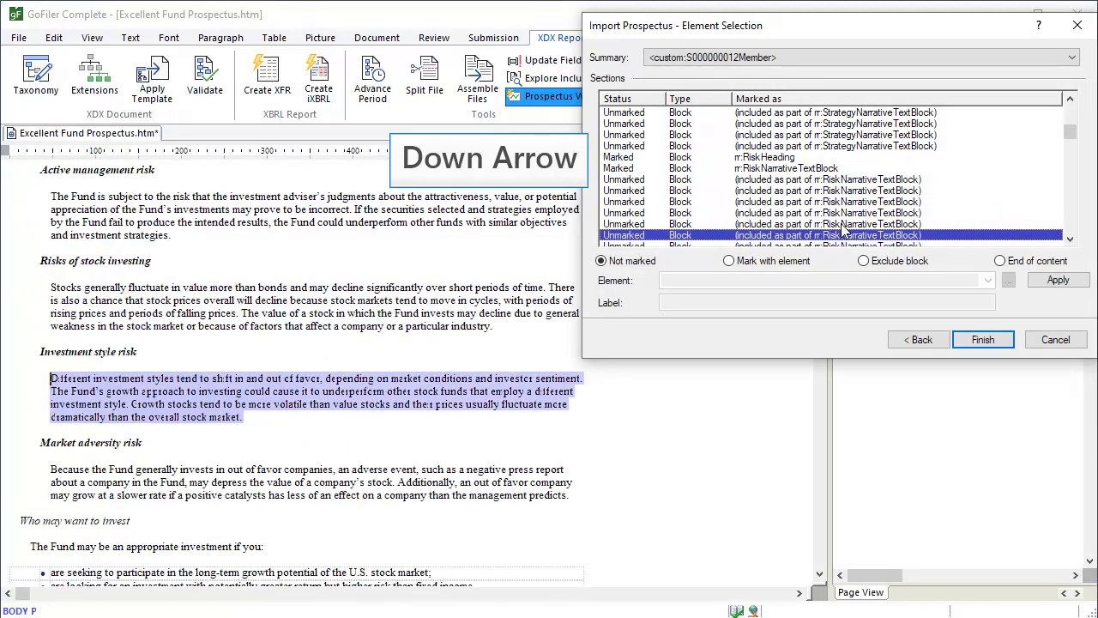
{"action": "key", "text": "Down"}
{"action": "key", "text": "Down"}
{"action": "key", "text": "Down"}
{"action": "key", "text": "Down"}
{"action": "key", "text": "Down"}
{"action": "key", "text": "Down"}
{"action": "key", "text": "Down"}
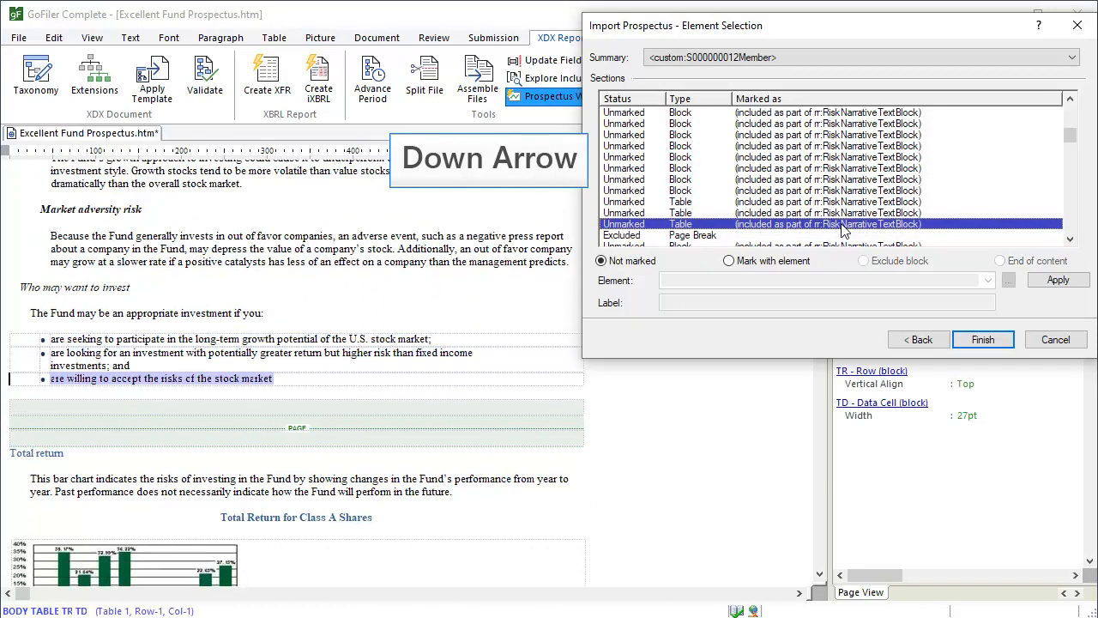
Mark the "Total return" heading with the BarChartAndPerformanceTableHeading element
{"action": "key", "text": "Down"}
{"action": "key", "text": "Down"}
{"action": "left_click", "coordinate": [730, 262]}
{"action": "left_click", "coordinate": [991, 283]}
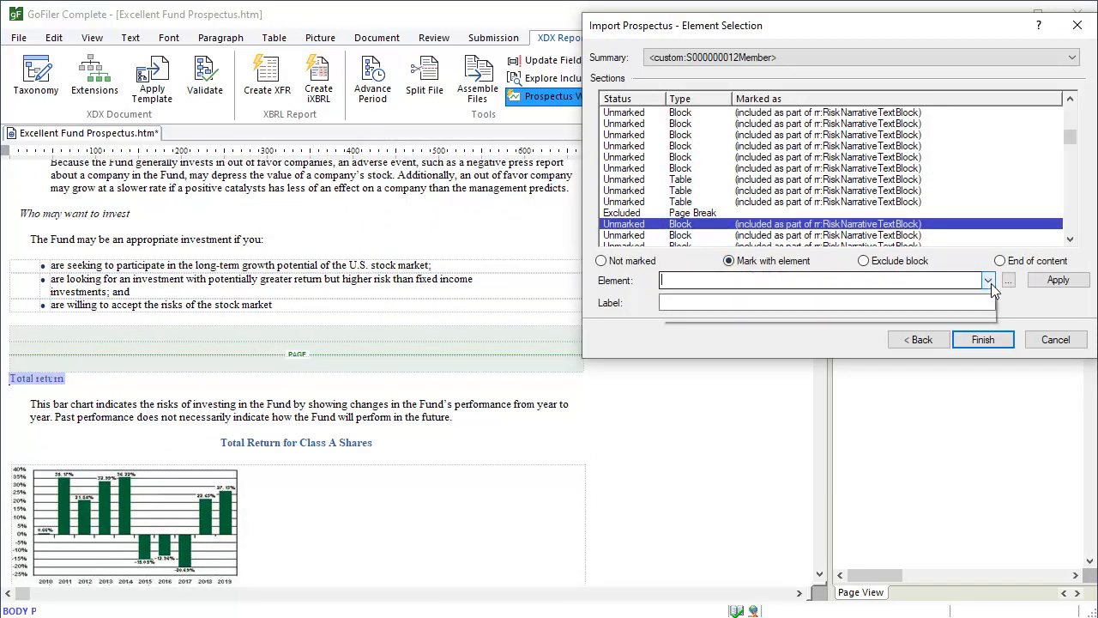
{"action": "scroll", "coordinate": [984, 367], "scroll_direction": "down", "scroll_amount": 3}
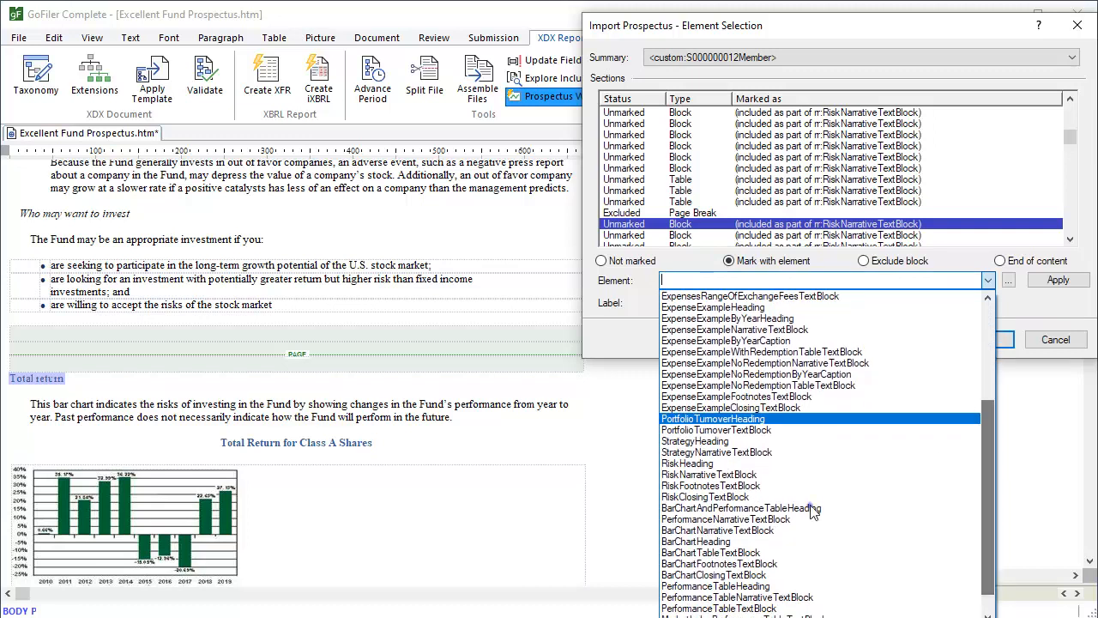
{"action": "left_click", "coordinate": [814, 511]}
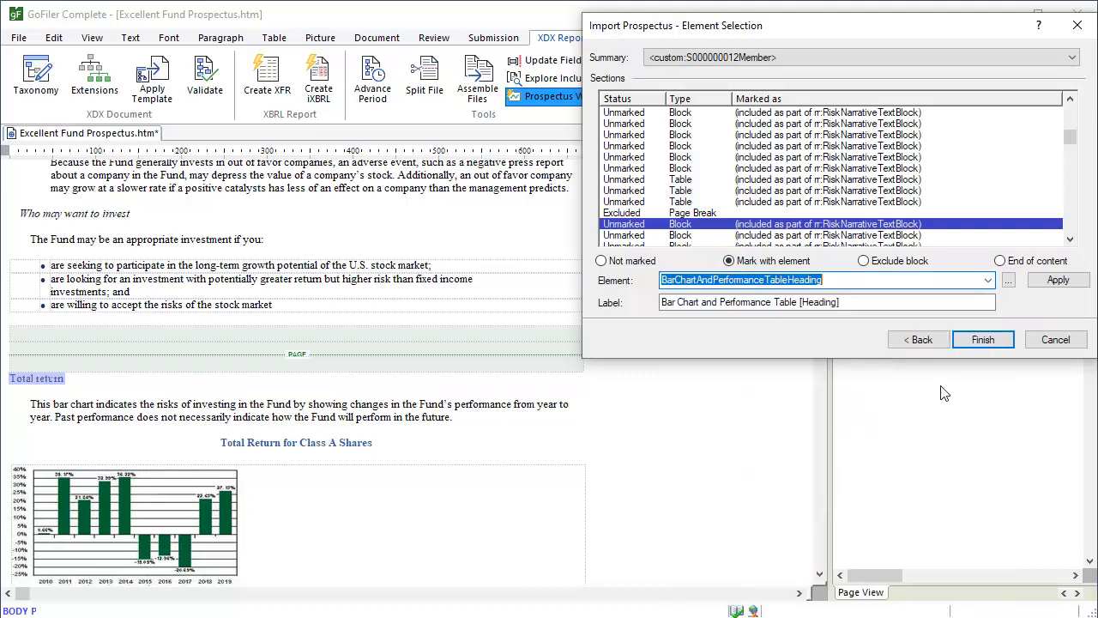
{"action": "left_click", "coordinate": [1058, 283]}
Mark the introductory paragraph about the bar chart under "Total return" with the PerformanceNarrativeTextBlock element
{"action": "left_click", "coordinate": [785, 235]}
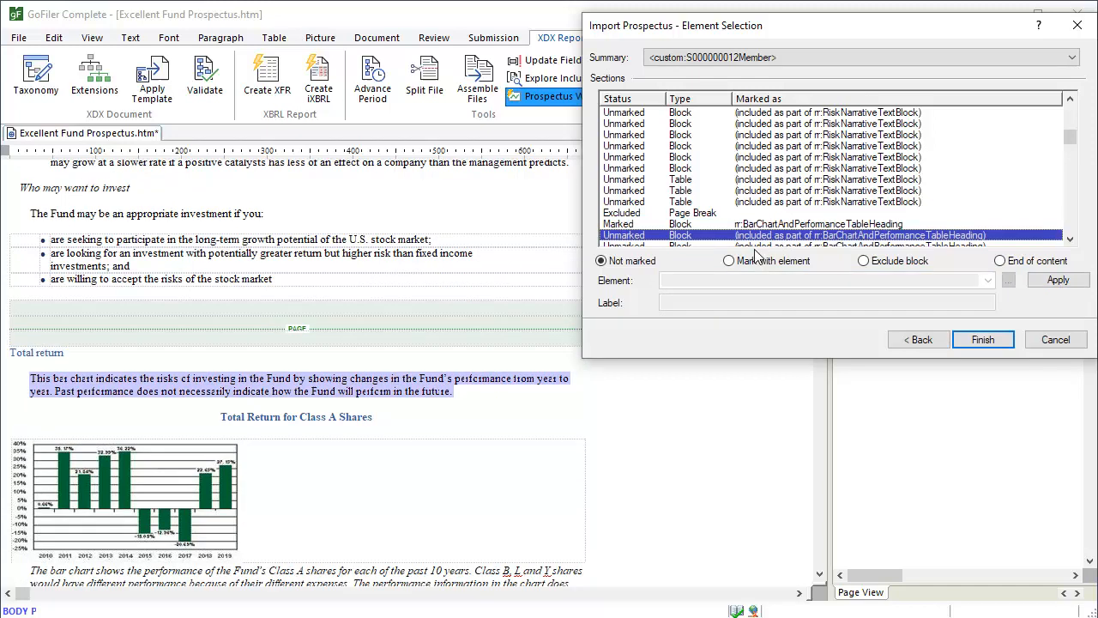
{"action": "left_click", "coordinate": [729, 262]}
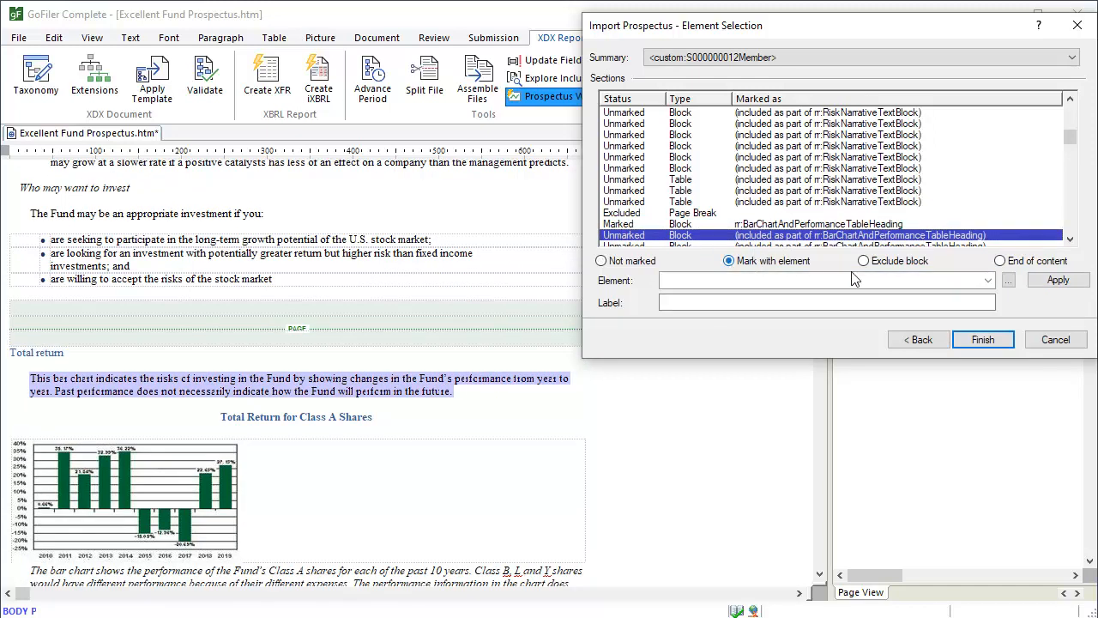
{"action": "left_click", "coordinate": [989, 281]}
{"action": "left_click_drag", "start_coordinate": [986, 320], "coordinate": [981, 416]}
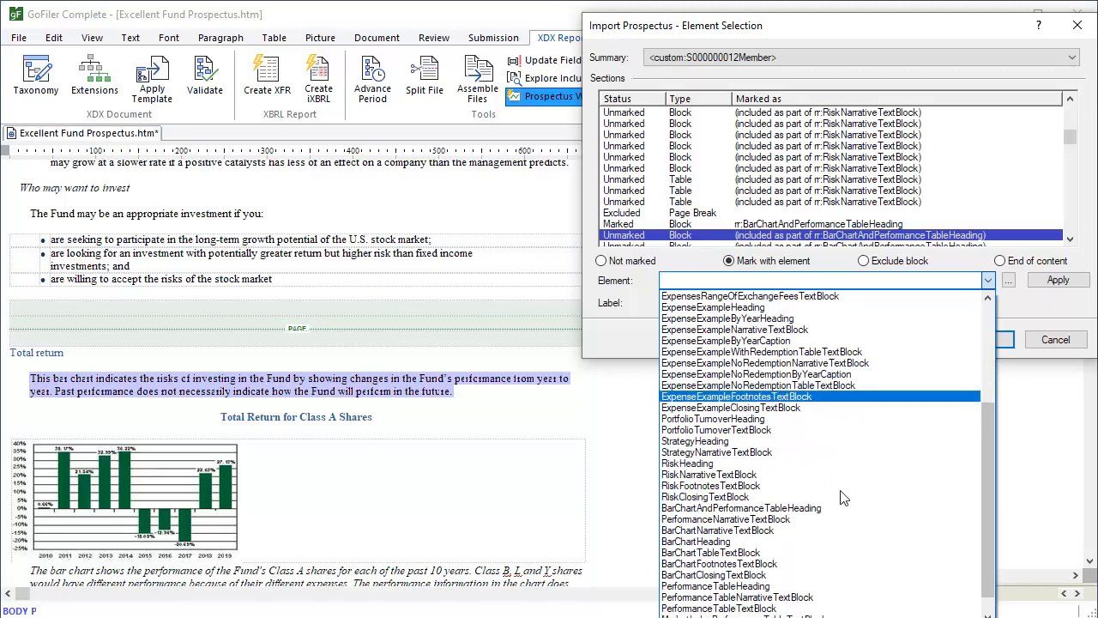
{"action": "left_click", "coordinate": [790, 520]}
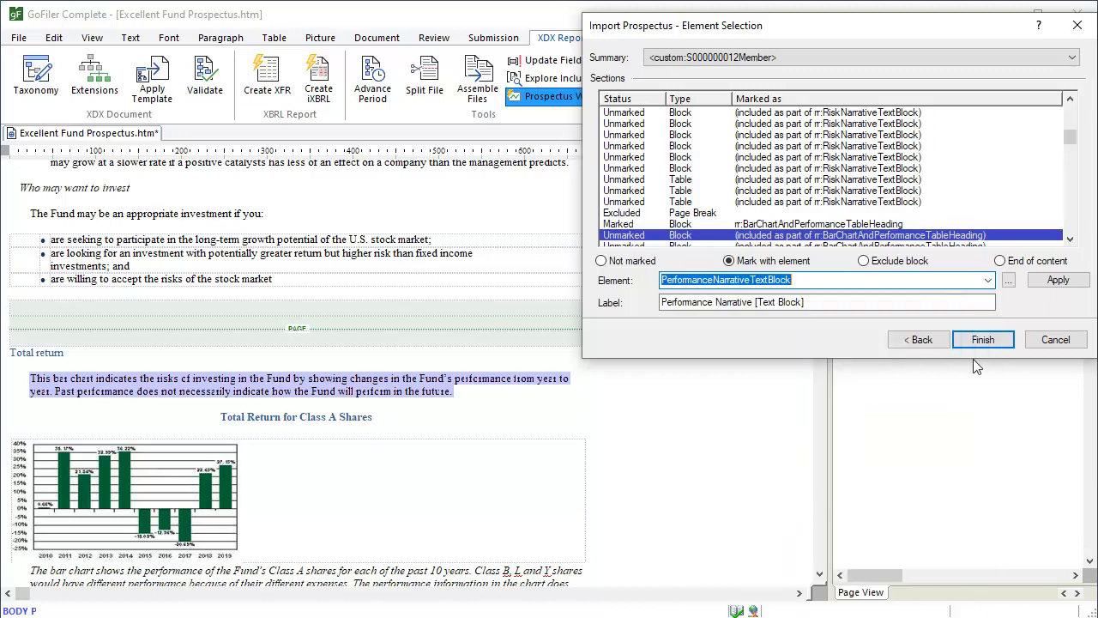
{"action": "left_click", "coordinate": [1063, 283]}
Mark the "Total Return for Class A Shares" heading with the BarChartHeading element
{"action": "left_click", "coordinate": [1071, 240]}
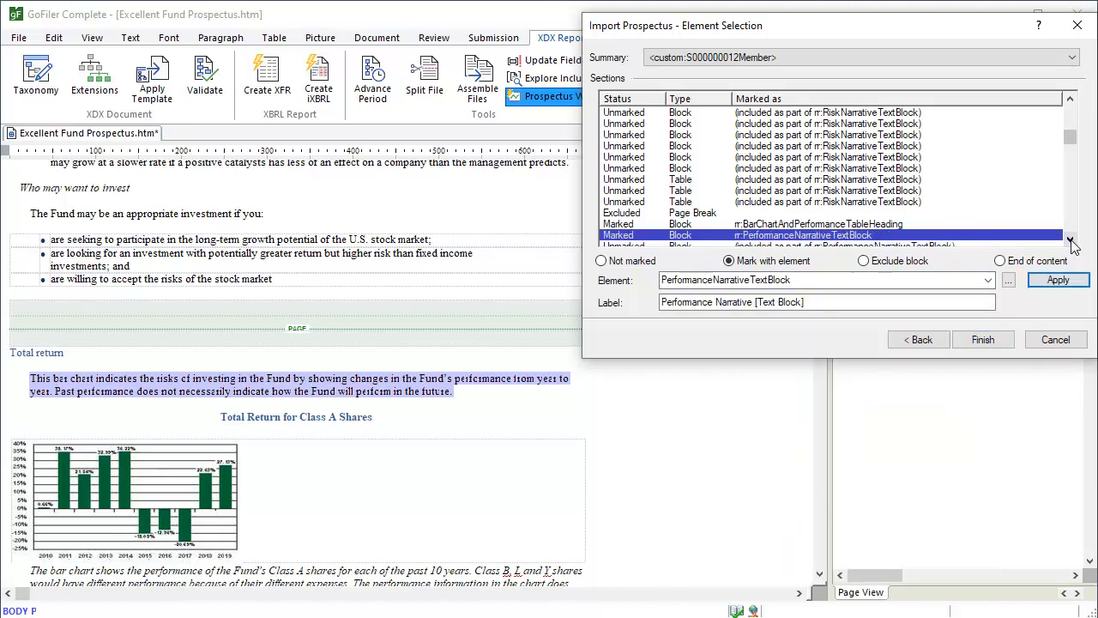
{"action": "left_click", "coordinate": [839, 224]}
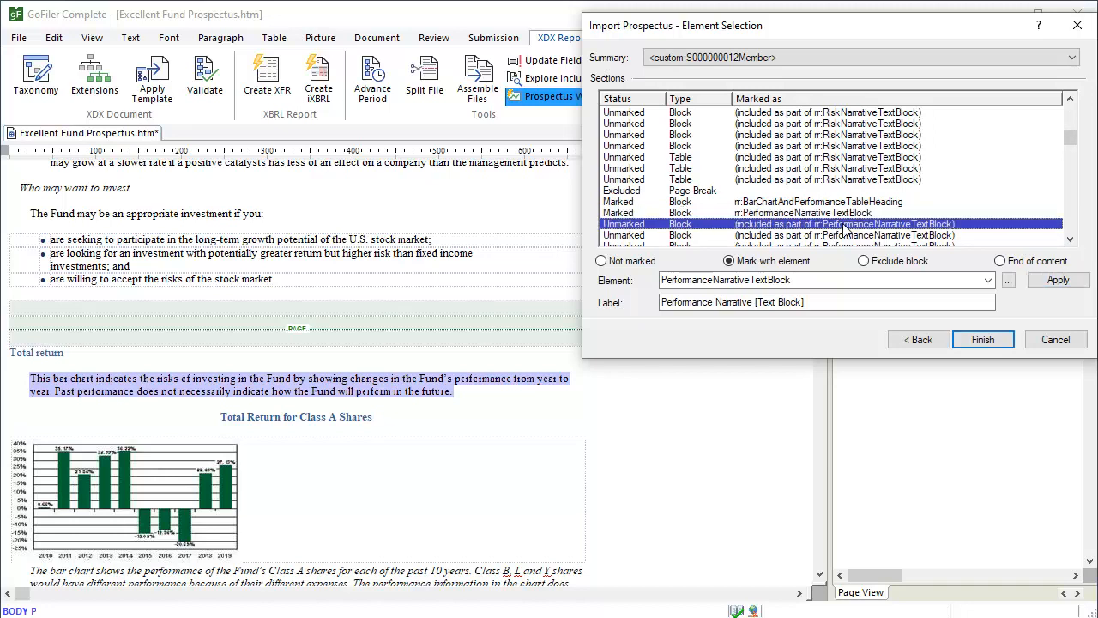
{"action": "left_click", "coordinate": [728, 261]}
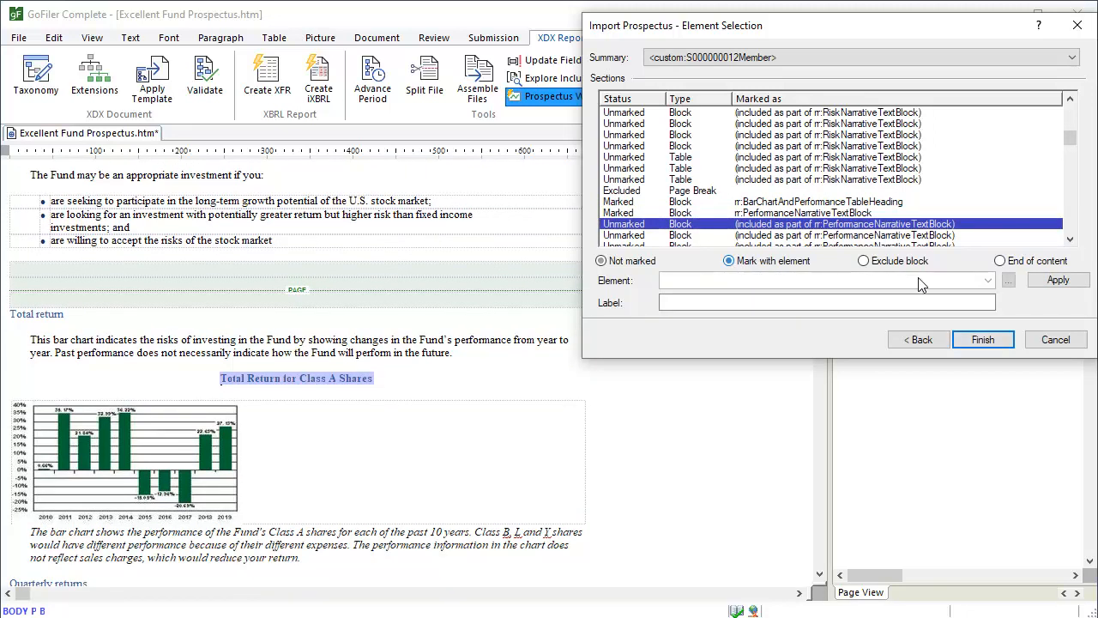
{"action": "left_click", "coordinate": [988, 281]}
{"action": "left_click_drag", "start_coordinate": [991, 320], "coordinate": [987, 429]}
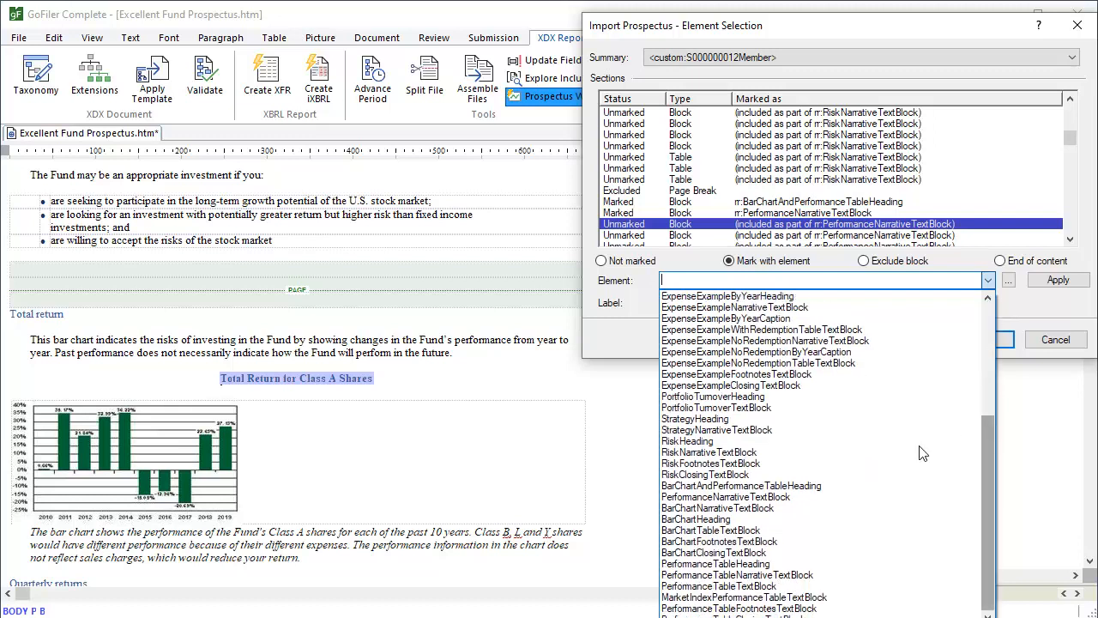
{"action": "left_click", "coordinate": [732, 520]}
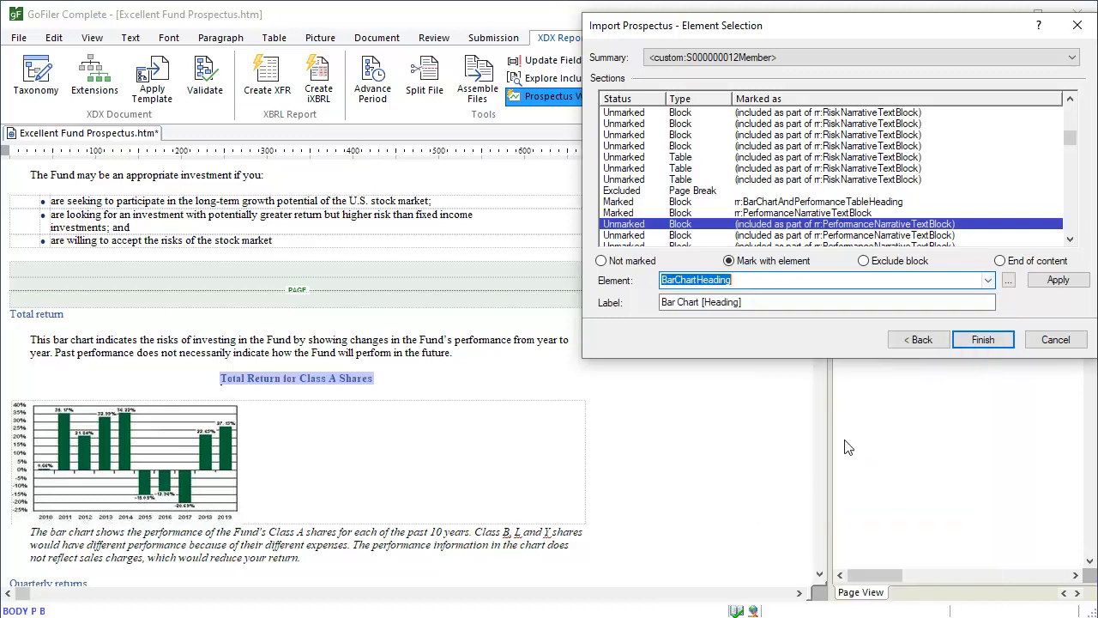
{"action": "left_click", "coordinate": [1058, 281]}
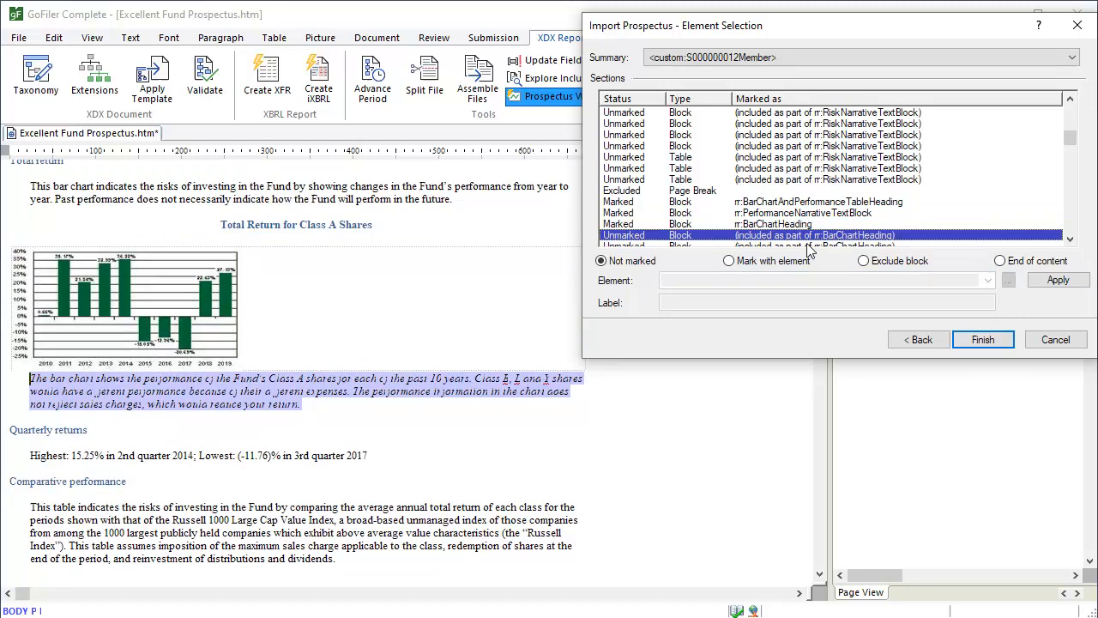
Mark the italic paragraph directly beneath the bar chart with the BarChartFootnotesTextBlock element
{"action": "left_click", "coordinate": [730, 261]}
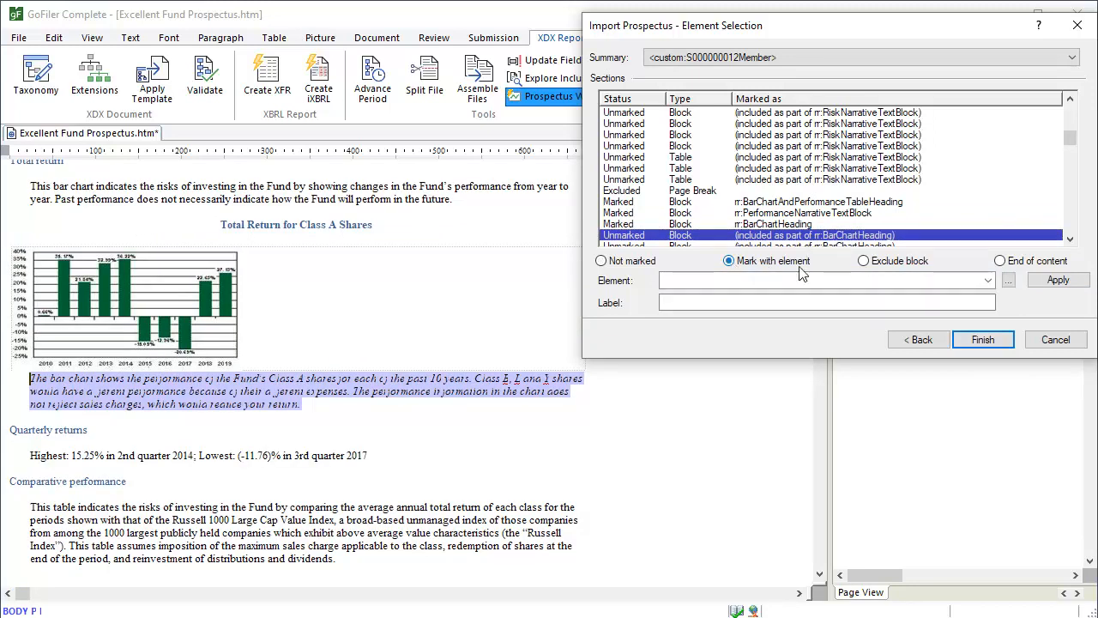
{"action": "left_click", "coordinate": [988, 282]}
{"action": "left_click_drag", "start_coordinate": [986, 320], "coordinate": [987, 416]}
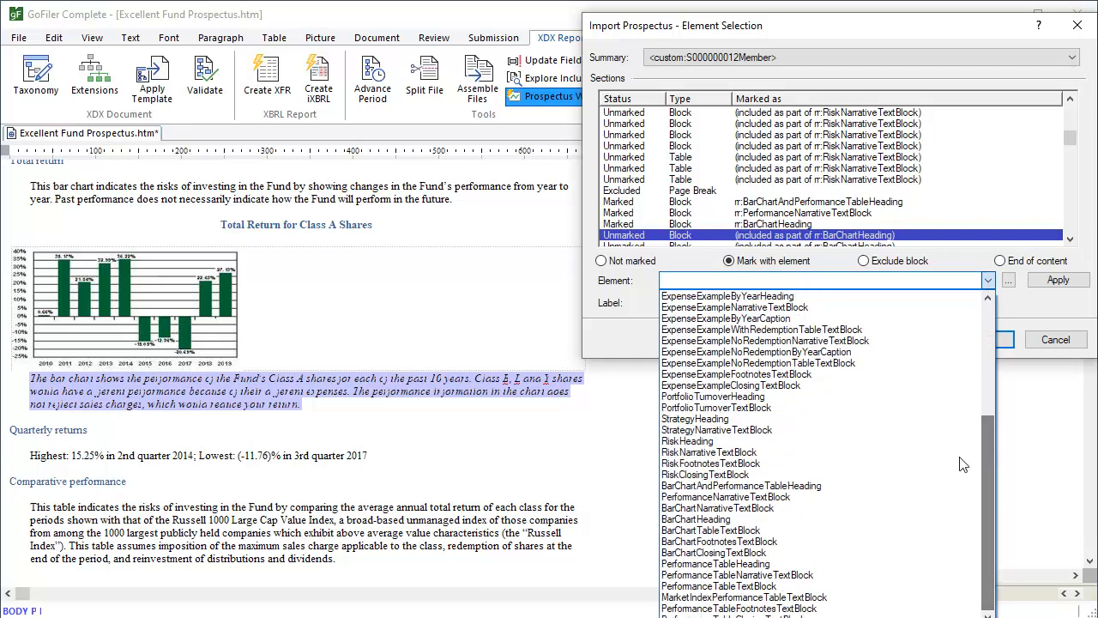
{"action": "left_click", "coordinate": [779, 542]}
{"action": "left_click", "coordinate": [1059, 281]}
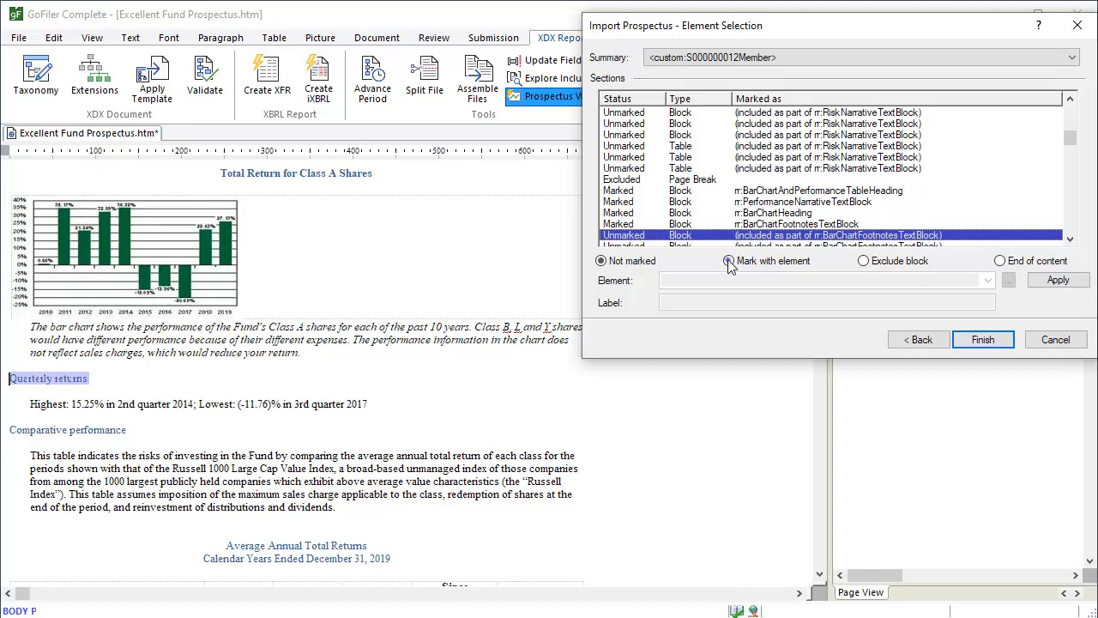
Mark the "Quarterly returns" heading with the BarChartClosingTextBlock element
{"action": "left_click", "coordinate": [728, 262]}
{"action": "left_click", "coordinate": [990, 282]}
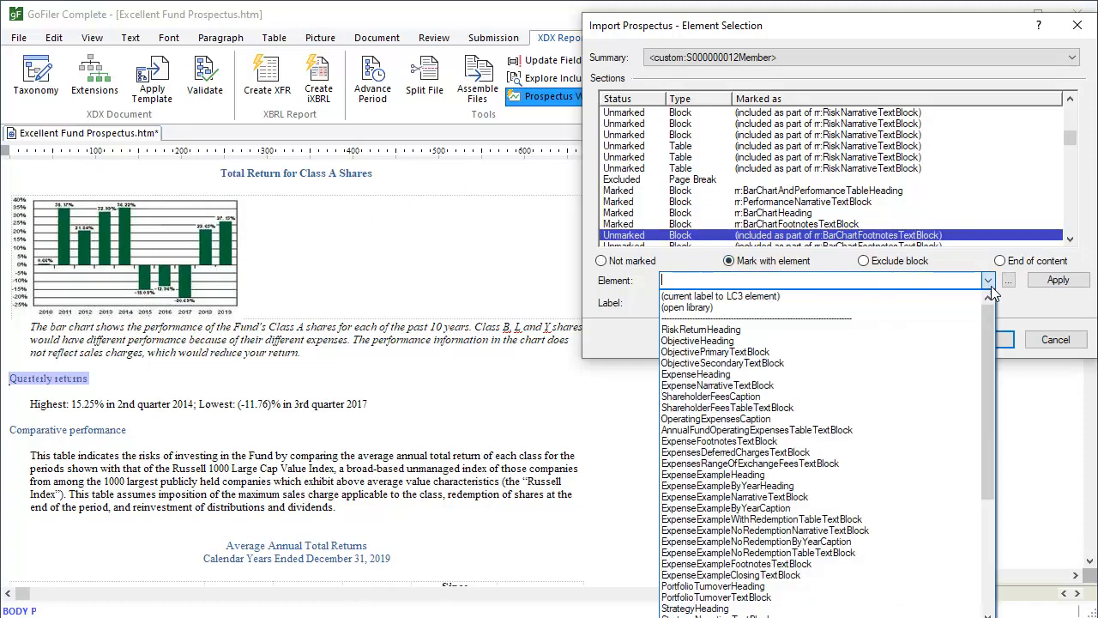
{"action": "left_click_drag", "start_coordinate": [991, 322], "coordinate": [984, 397]}
{"action": "left_click", "coordinate": [759, 597]}
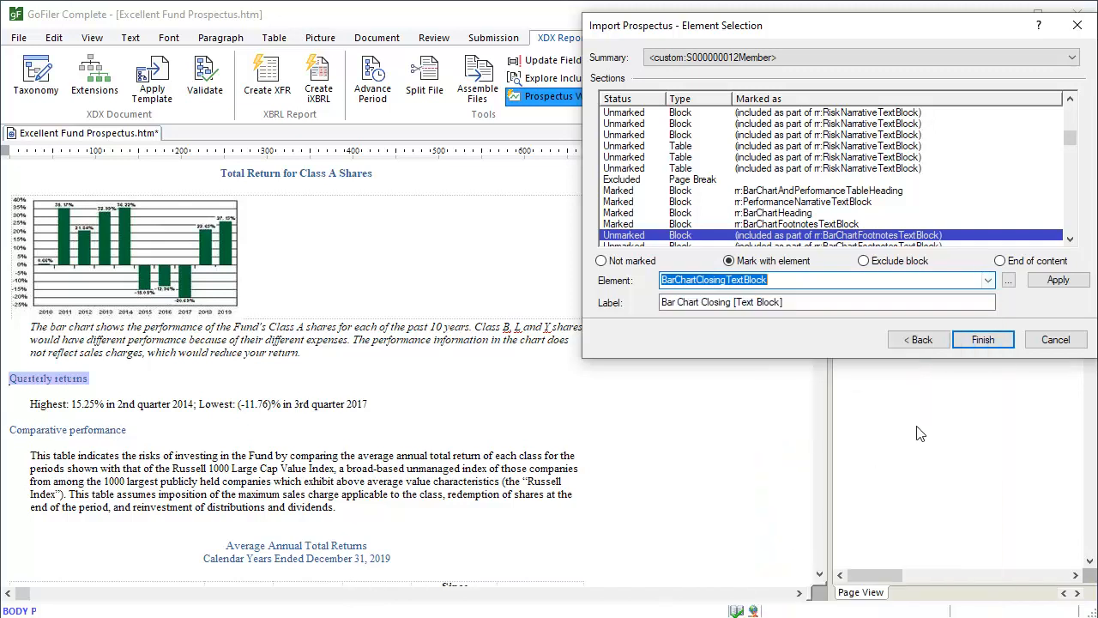
{"action": "left_click", "coordinate": [1060, 281]}
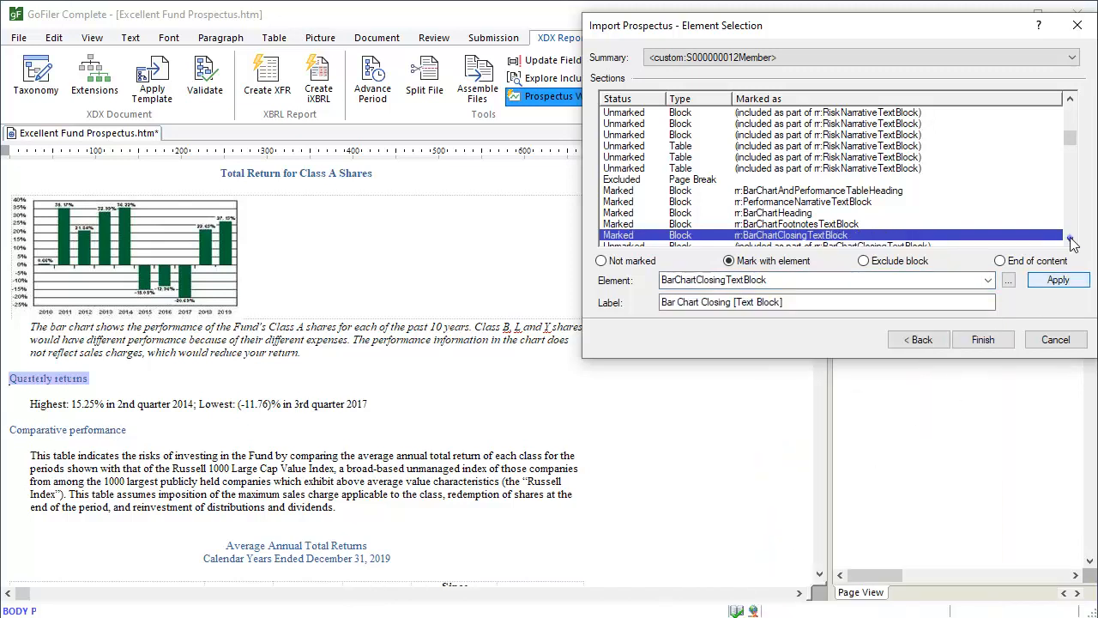
Mark the "Comparative performance" heading with the PerformanceTableNarrativeTextBlock element
{"action": "left_click", "coordinate": [1071, 246]}
{"action": "left_click", "coordinate": [923, 240]}
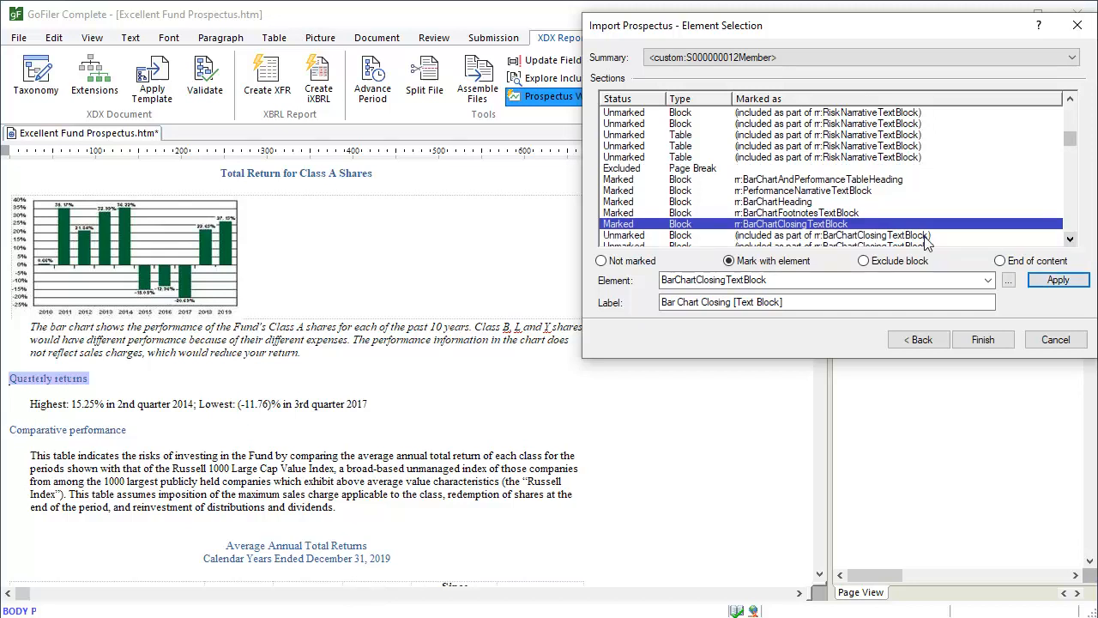
{"action": "left_click", "coordinate": [729, 260]}
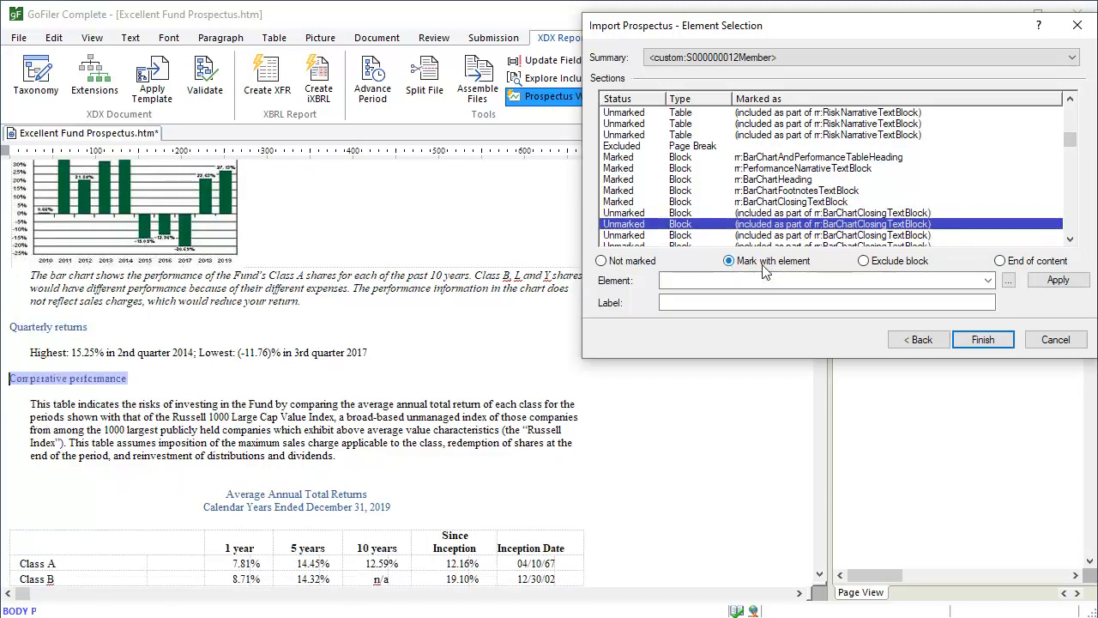
{"action": "left_click", "coordinate": [989, 281]}
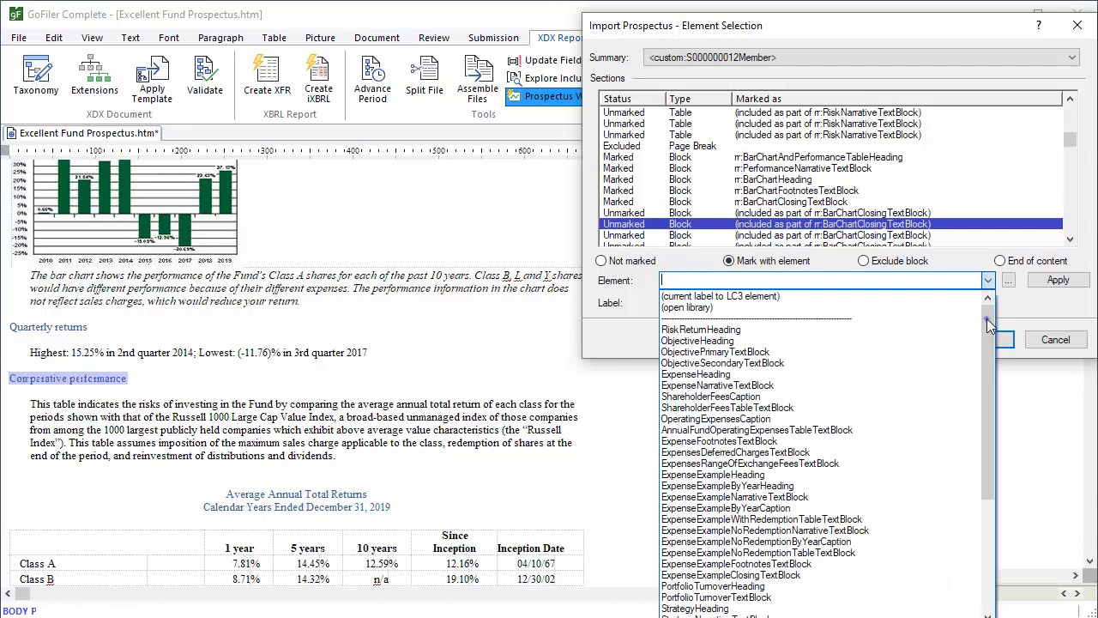
{"action": "left_click_drag", "start_coordinate": [987, 318], "coordinate": [981, 441]}
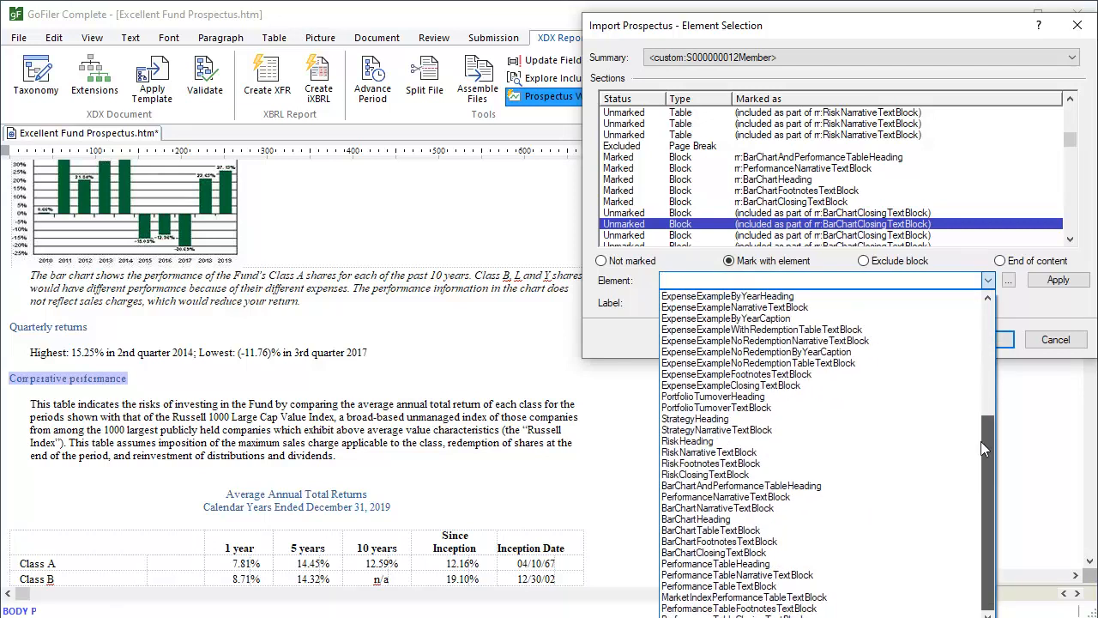
{"action": "left_click", "coordinate": [822, 574]}
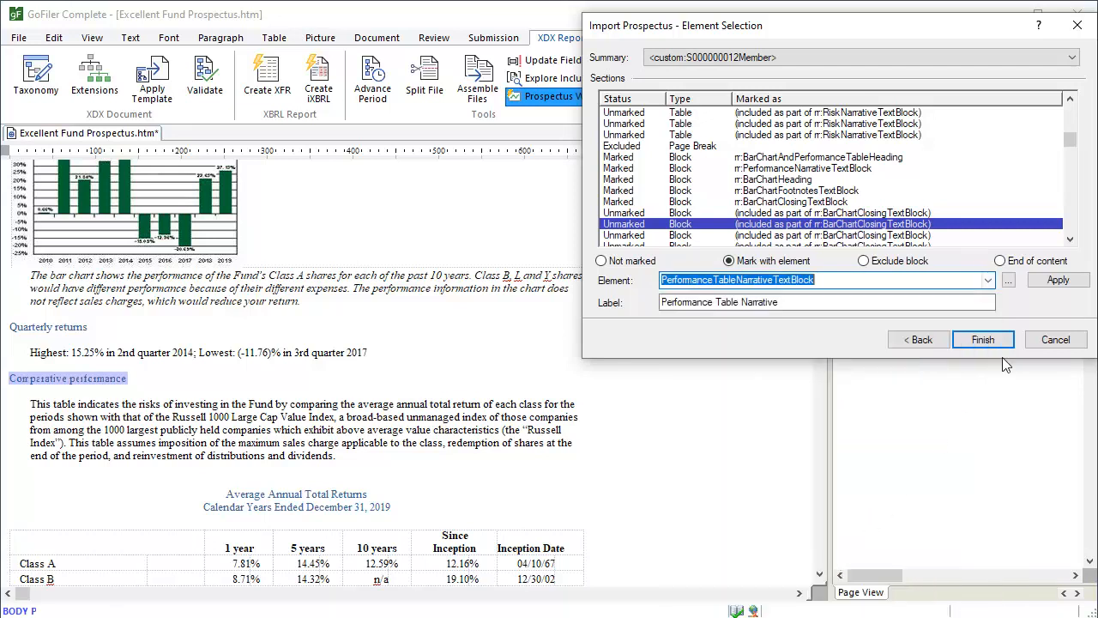
{"action": "left_click", "coordinate": [1069, 280]}
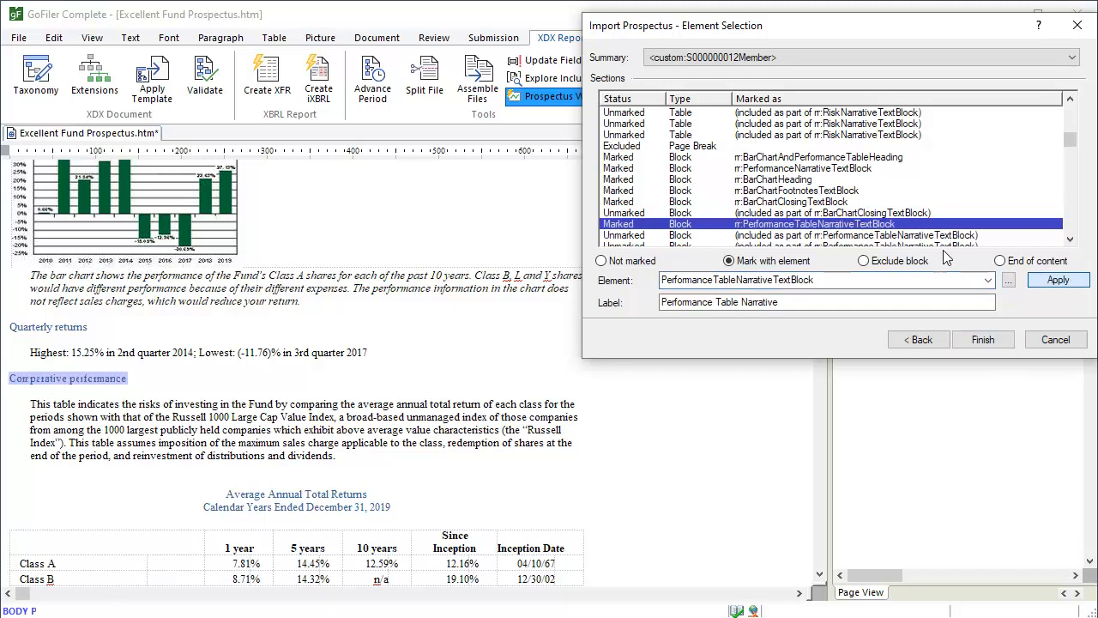
Mark the "Average Annual Total Returns, Calendar Years Ended December 31, 2019" heading with the PerformanceTableHeading element
{"action": "left_click", "coordinate": [879, 236]}
{"action": "left_click", "coordinate": [1071, 240]}
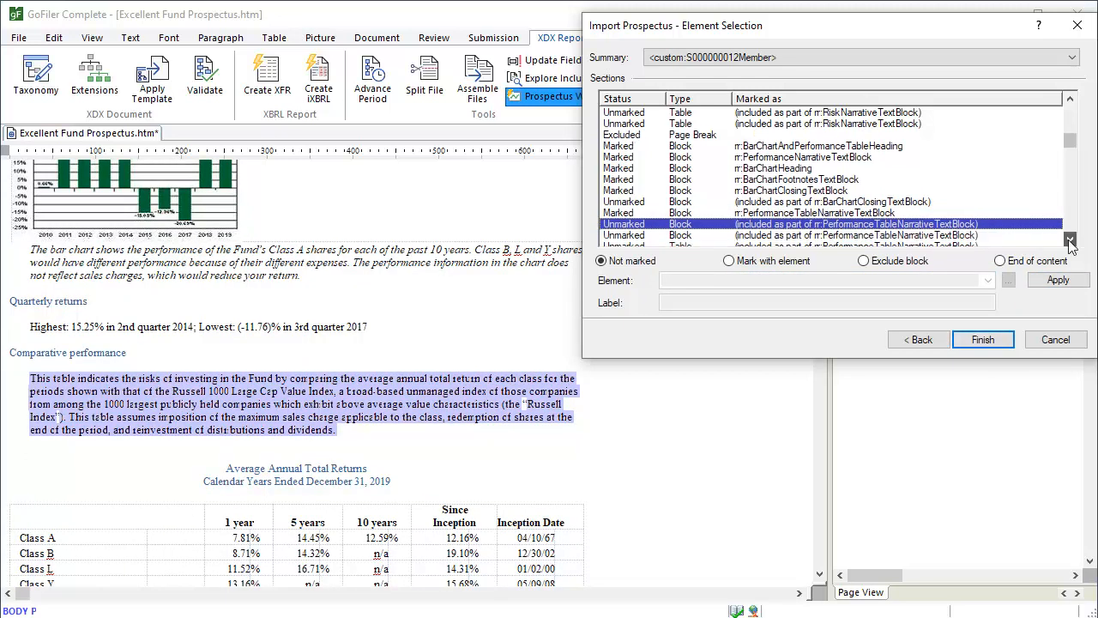
{"action": "left_click", "coordinate": [916, 235]}
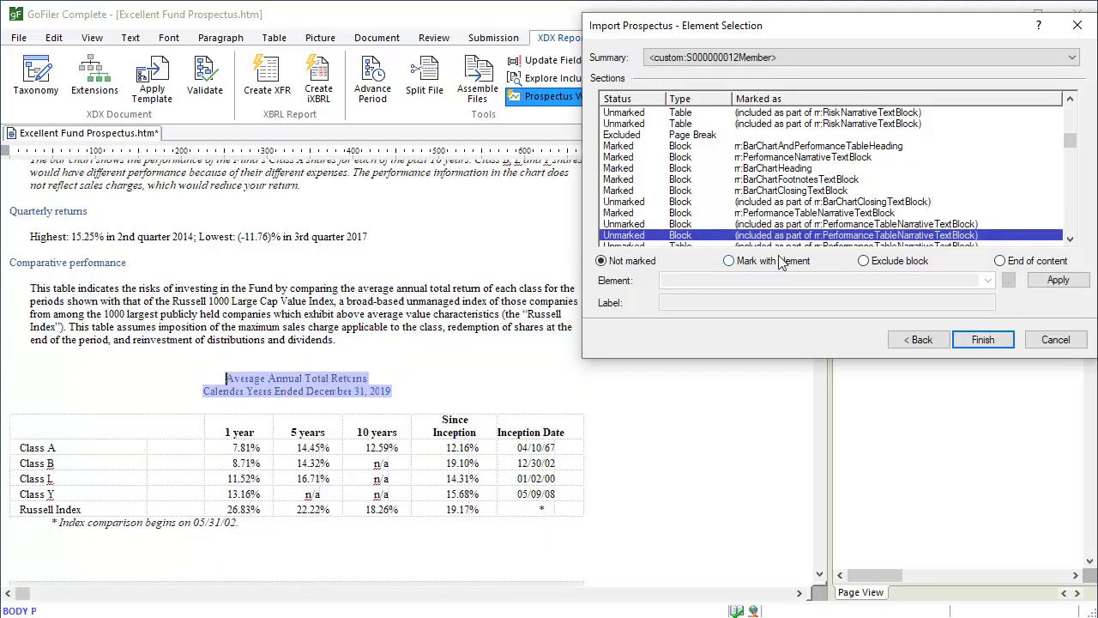
{"action": "left_click", "coordinate": [730, 261]}
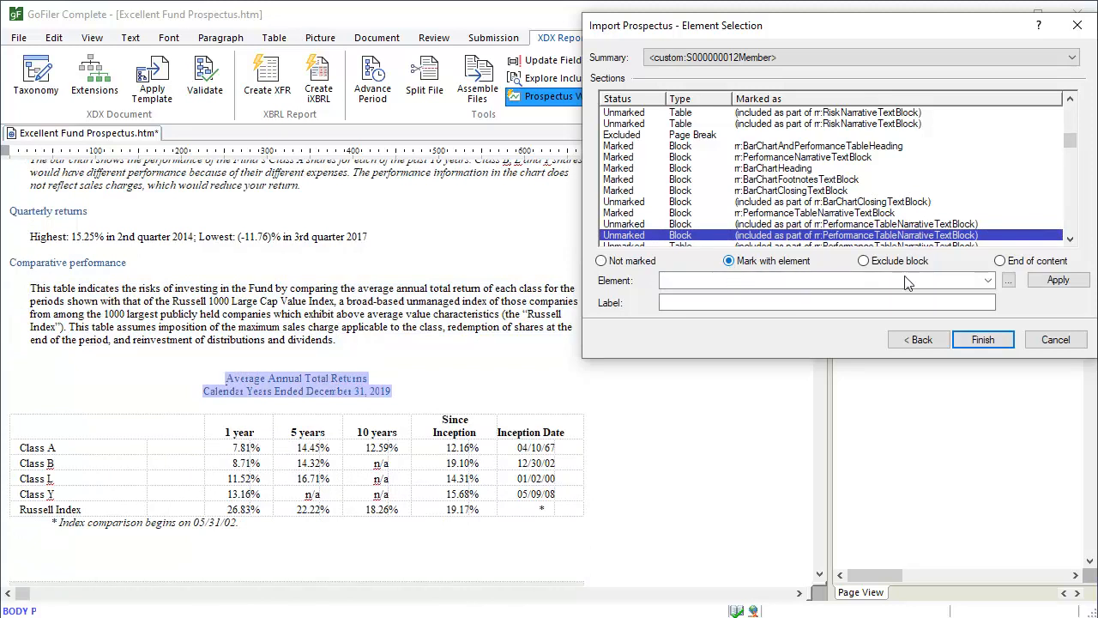
{"action": "left_click", "coordinate": [989, 281]}
{"action": "left_click_drag", "start_coordinate": [989, 319], "coordinate": [987, 434]}
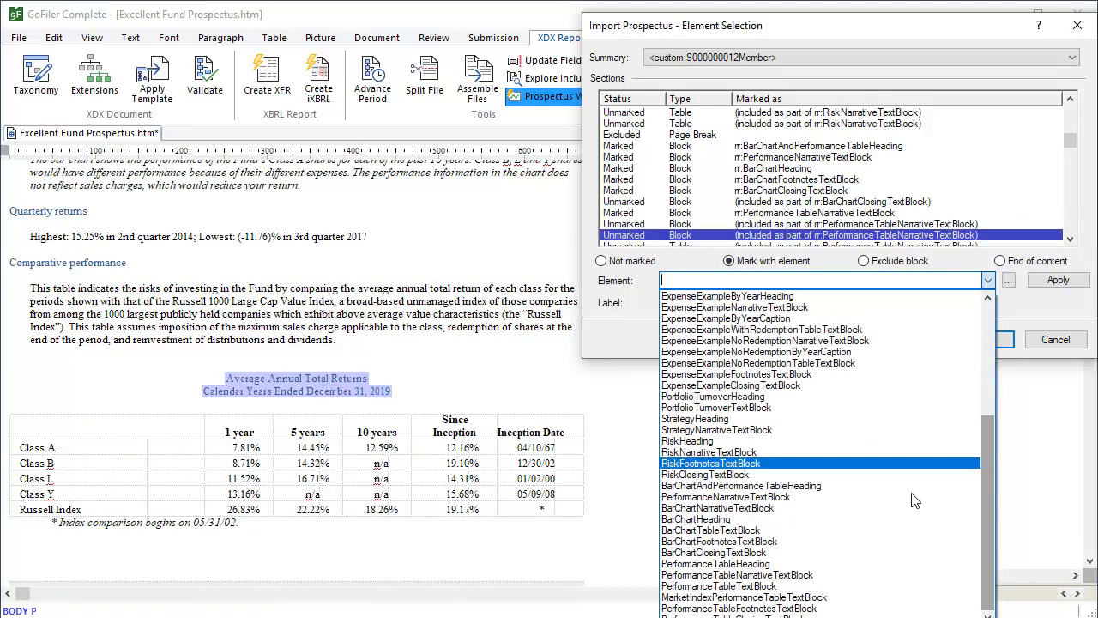
{"action": "left_click", "coordinate": [761, 564]}
{"action": "left_click", "coordinate": [1077, 280]}
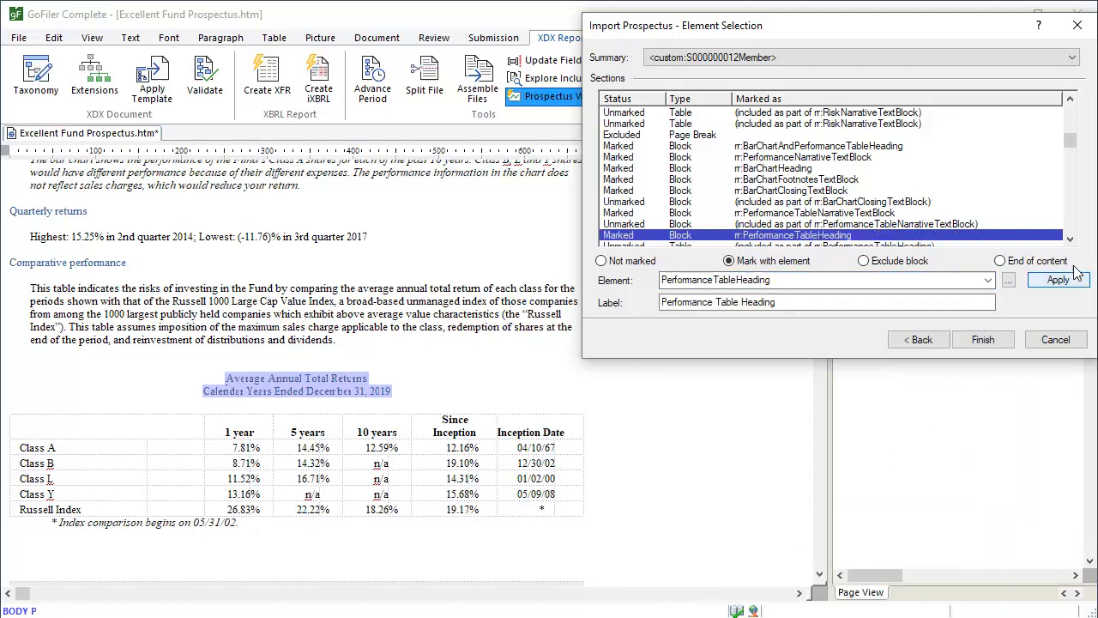
Mark the average annual total returns table with the PerformanceTableTextBlock element
{"action": "left_click", "coordinate": [1071, 240]}
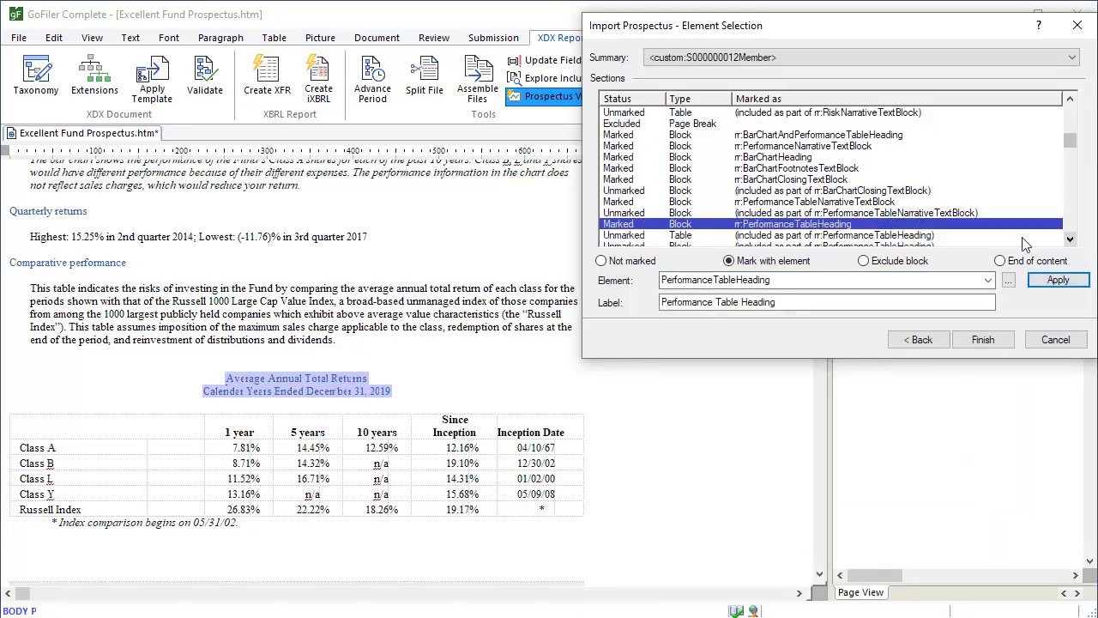
{"action": "left_click", "coordinate": [892, 235]}
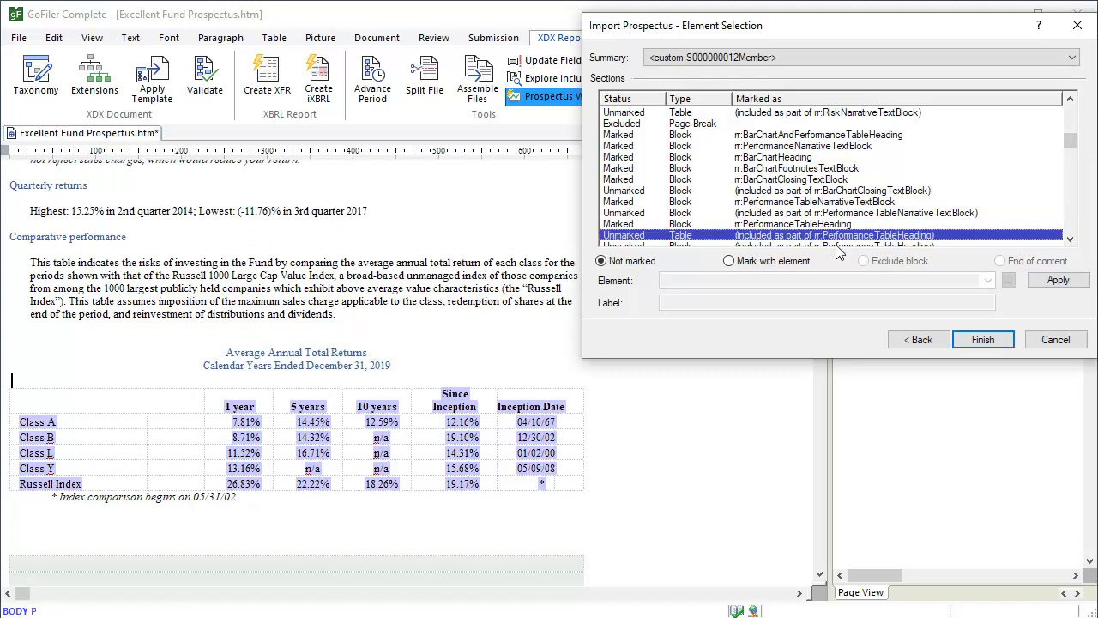
{"action": "left_click", "coordinate": [729, 262]}
{"action": "left_click", "coordinate": [988, 286]}
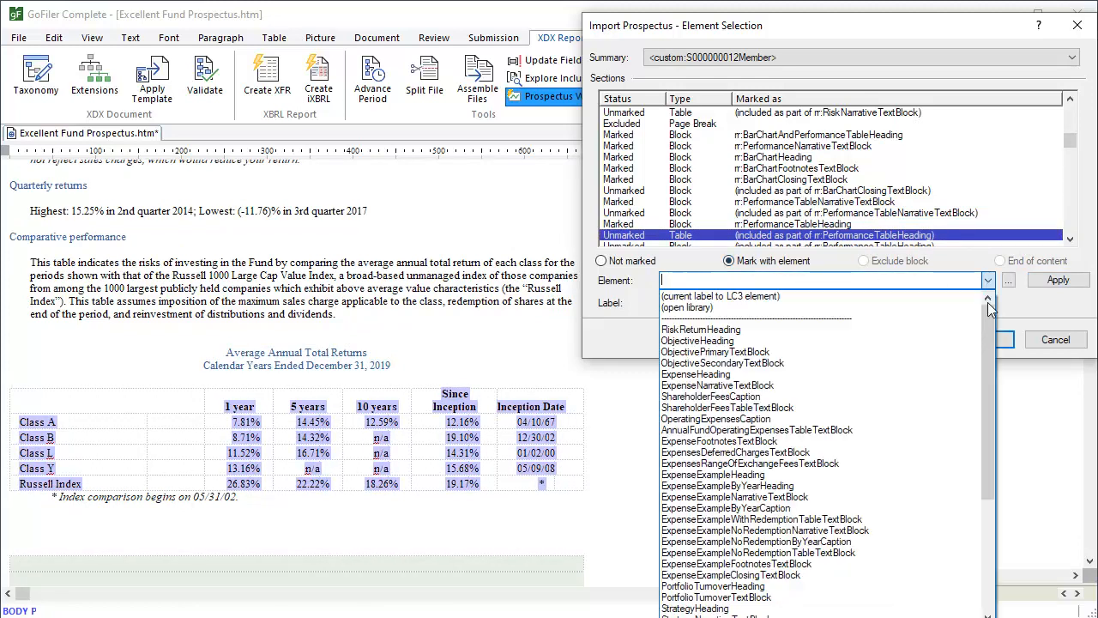
{"action": "left_click_drag", "start_coordinate": [990, 342], "coordinate": [980, 465]}
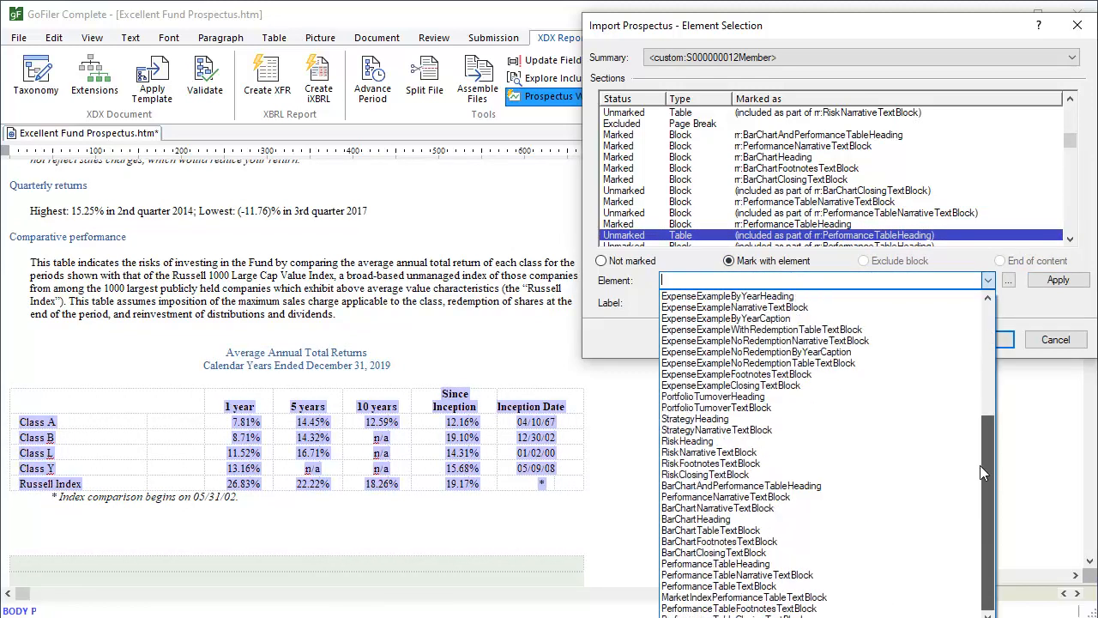
{"action": "left_click", "coordinate": [762, 586]}
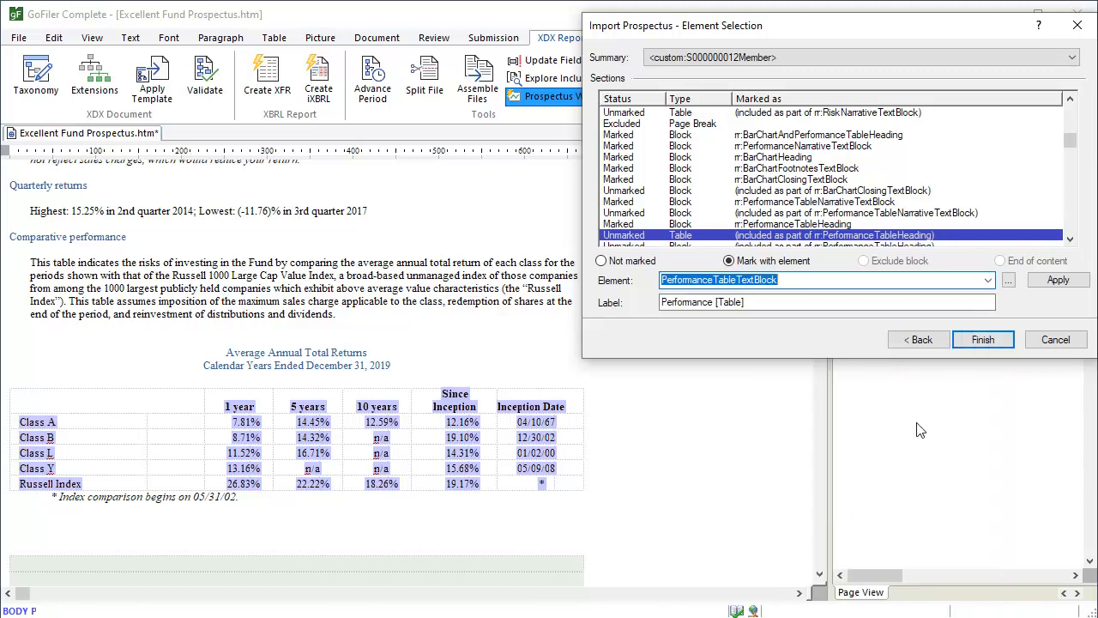
{"action": "left_click", "coordinate": [1058, 281]}
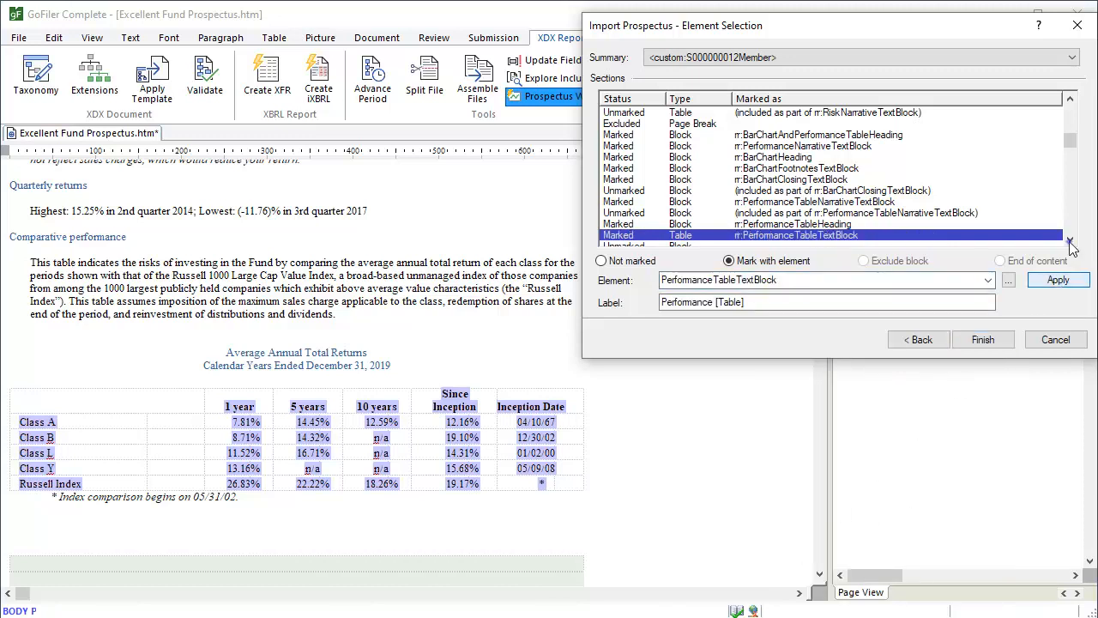
Mark the index comparison footnote below the average annual total returns table with the PerformanceTableFootnotesTextBlock element
{"action": "left_click", "coordinate": [1070, 242]}
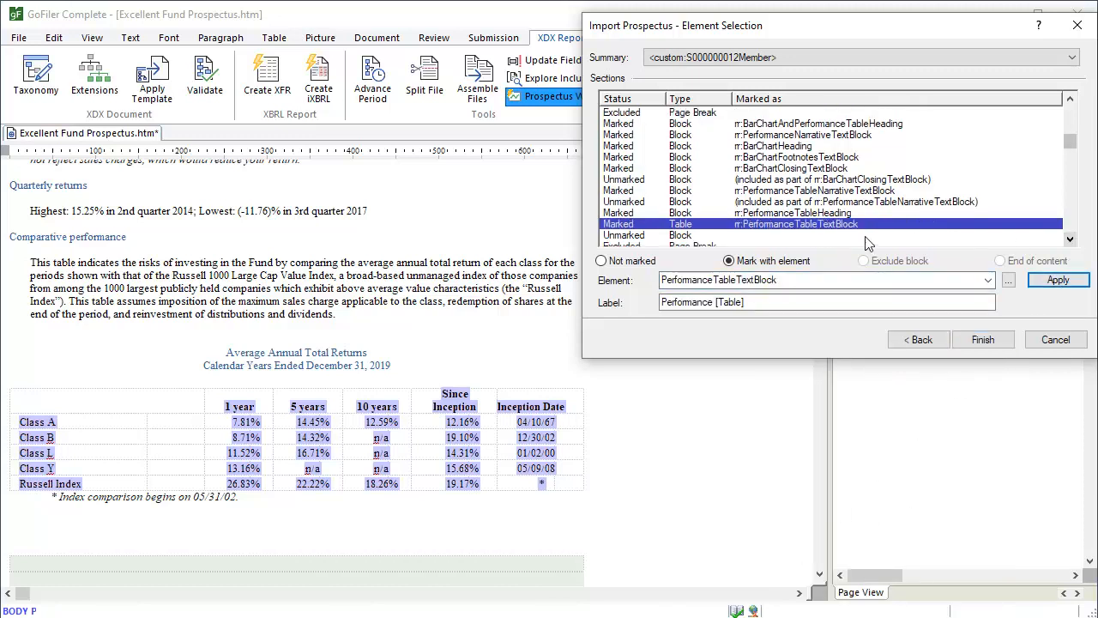
{"action": "left_click", "coordinate": [691, 235]}
{"action": "left_click", "coordinate": [729, 262]}
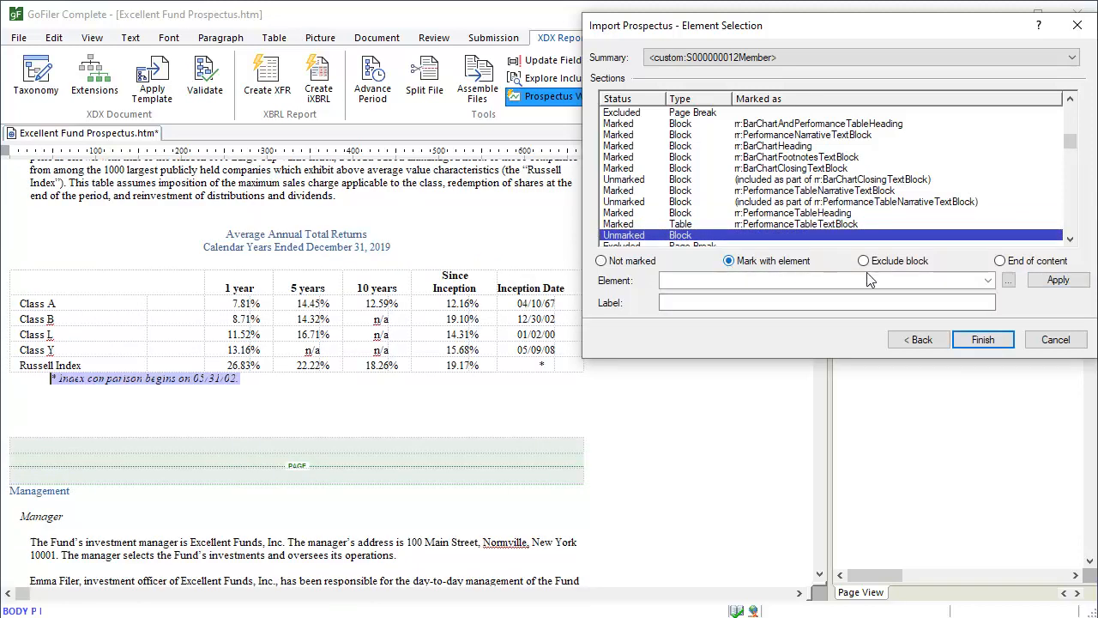
{"action": "left_click", "coordinate": [989, 281]}
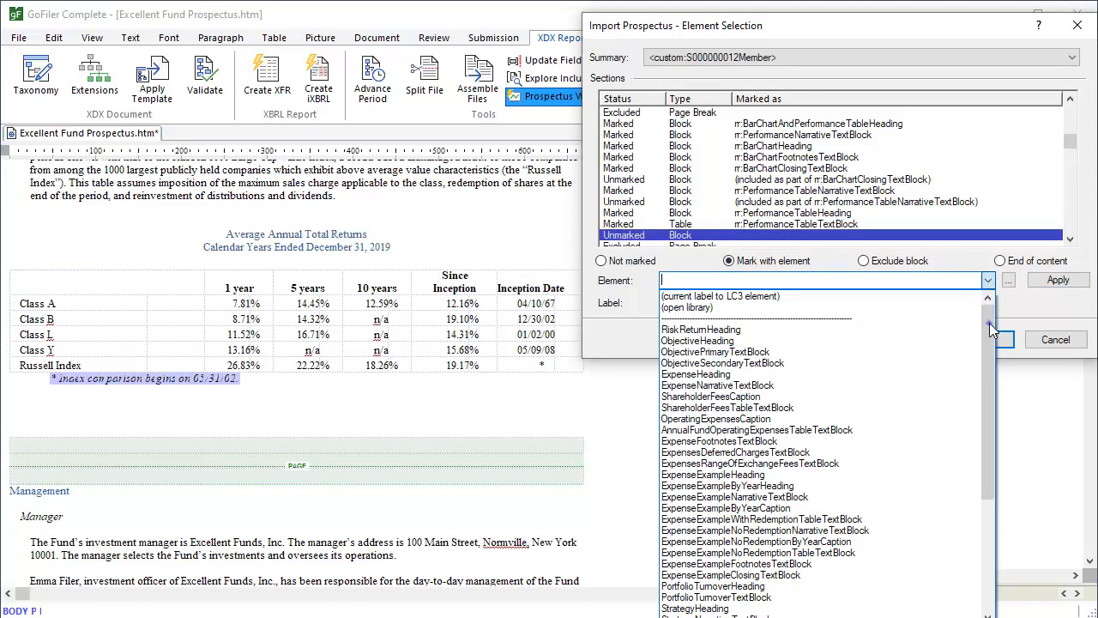
{"action": "left_click_drag", "start_coordinate": [990, 322], "coordinate": [989, 447]}
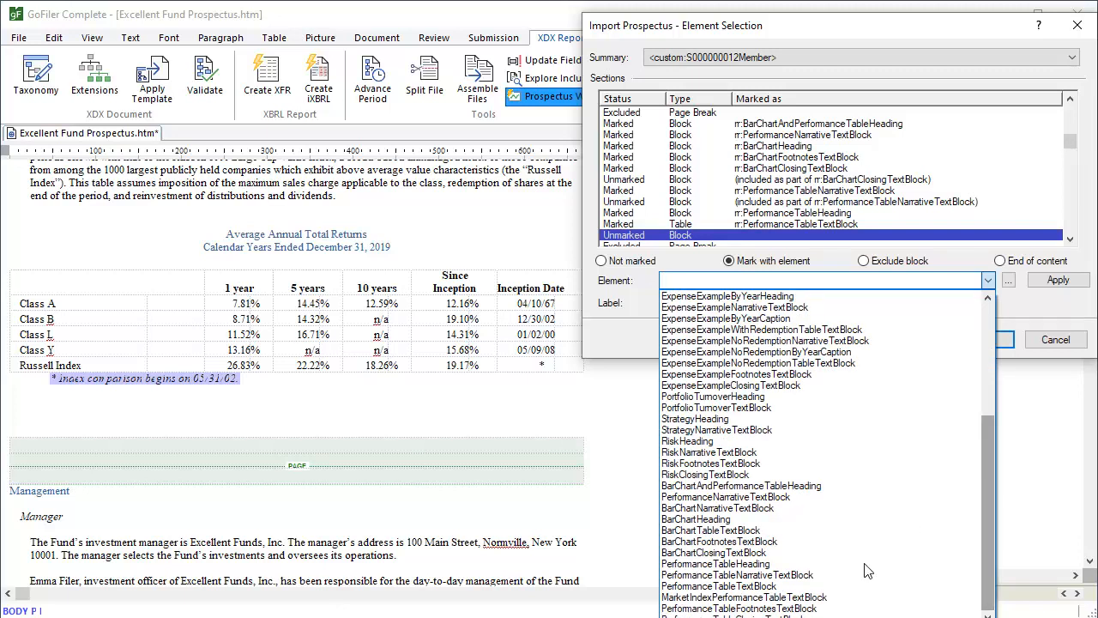
{"action": "left_click", "coordinate": [821, 608]}
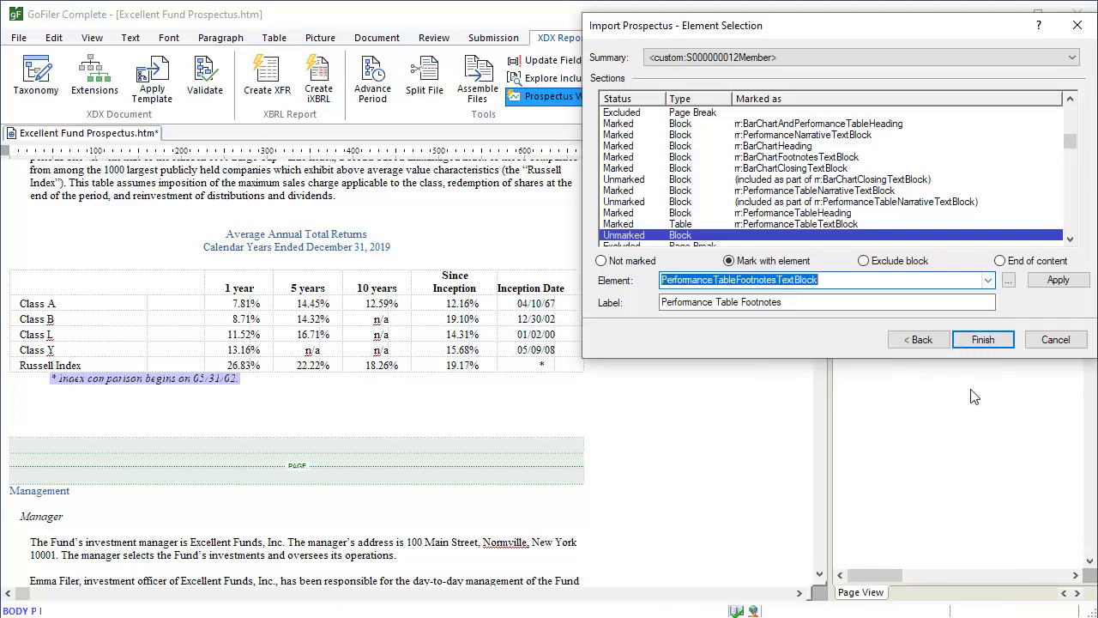
{"action": "left_click", "coordinate": [1047, 281]}
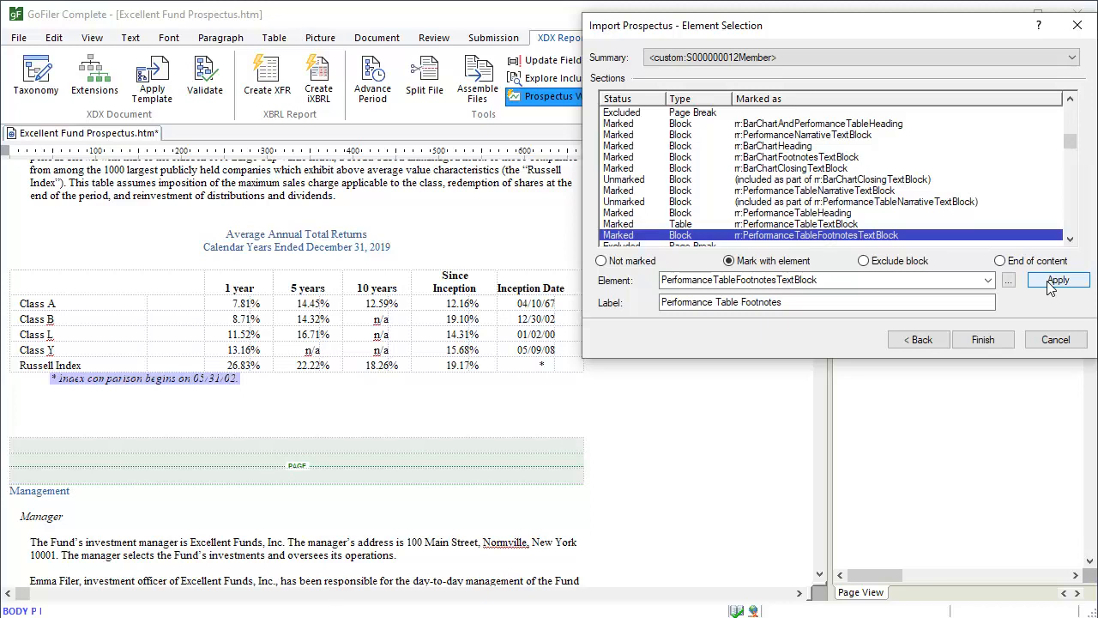
Mark the "Management" heading as the end of content and finish the prospectus import to apply the markings to the document
{"action": "left_click", "coordinate": [1070, 240]}
{"action": "left_click", "coordinate": [1070, 239]}
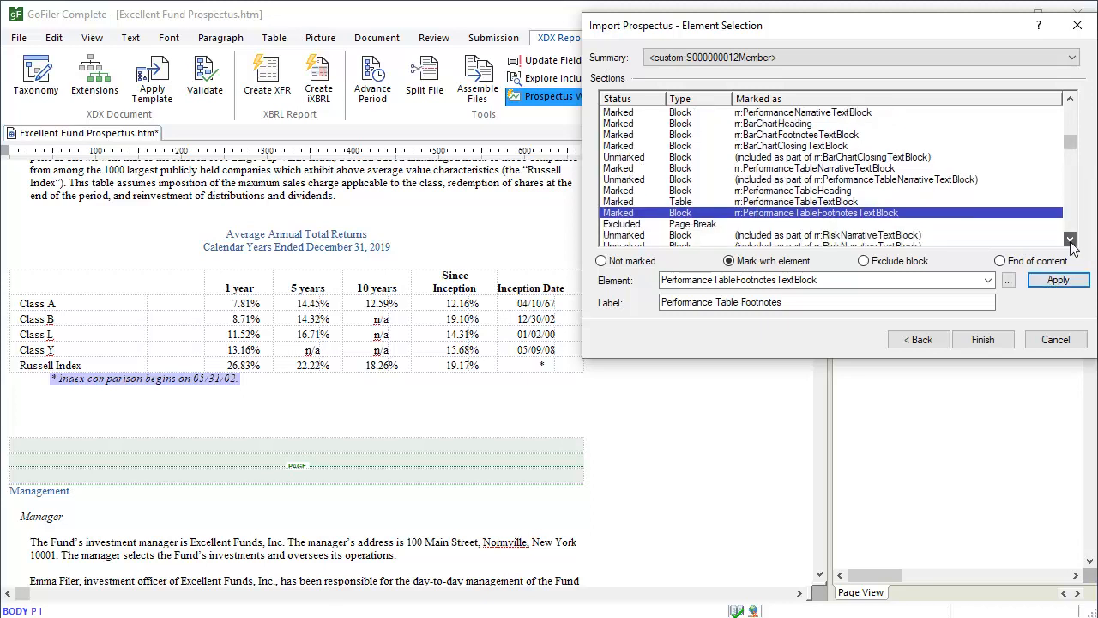
{"action": "left_click", "coordinate": [826, 235]}
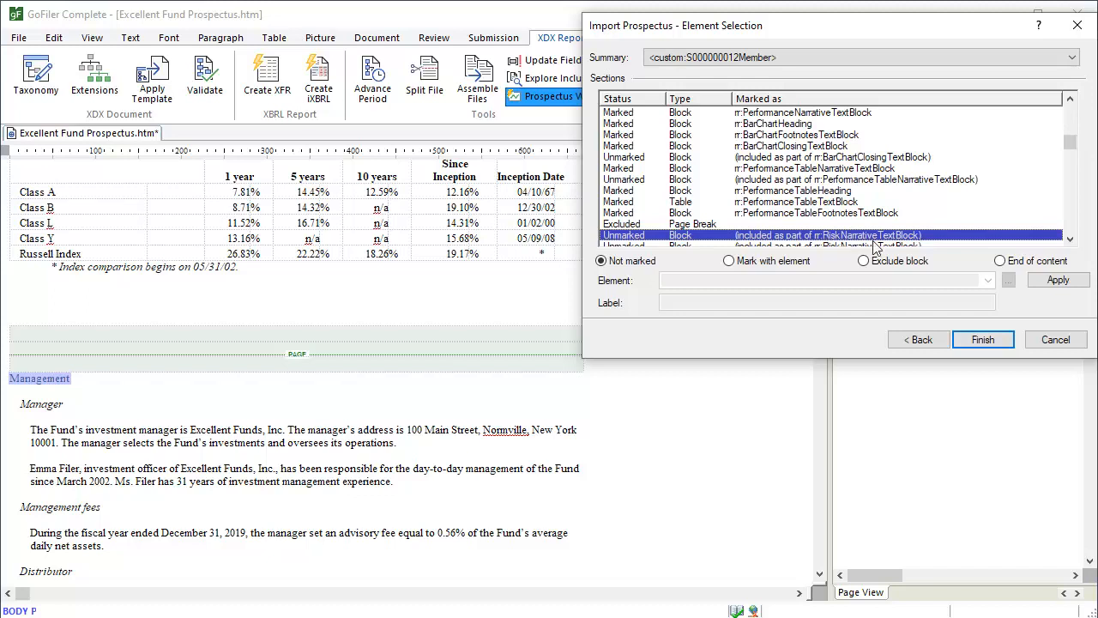
{"action": "left_click", "coordinate": [1000, 261]}
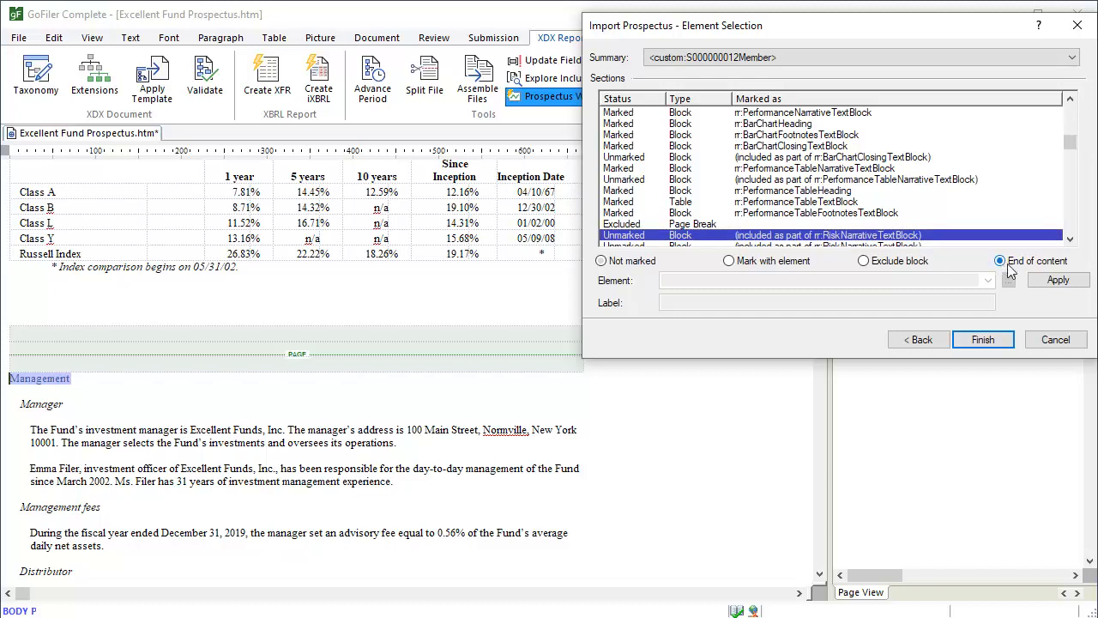
{"action": "left_click", "coordinate": [1056, 279]}
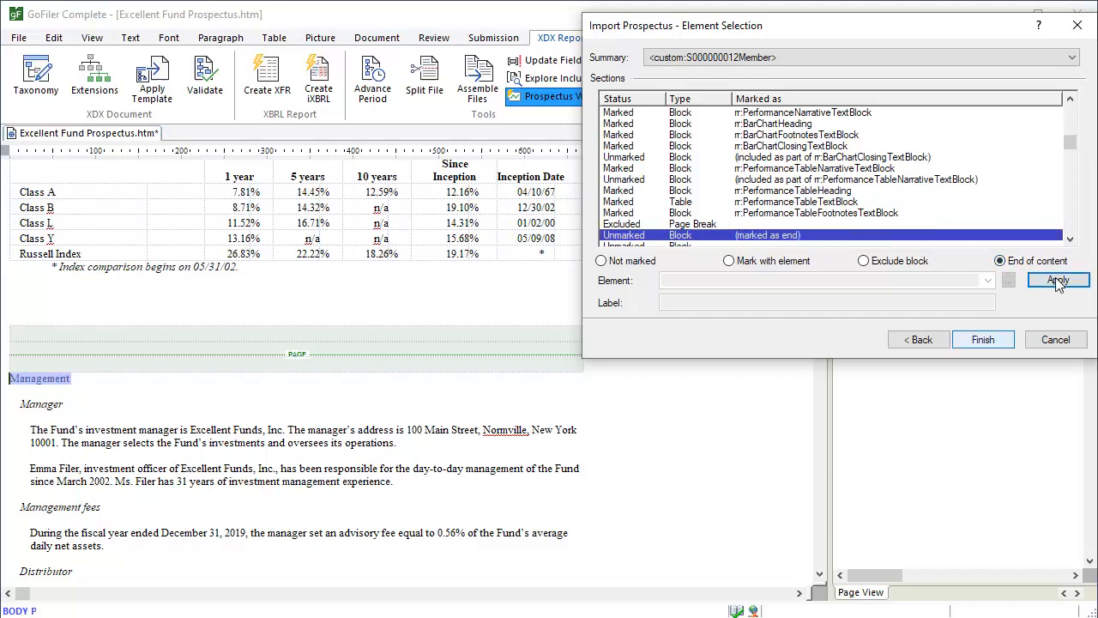
{"action": "left_click", "coordinate": [999, 343]}
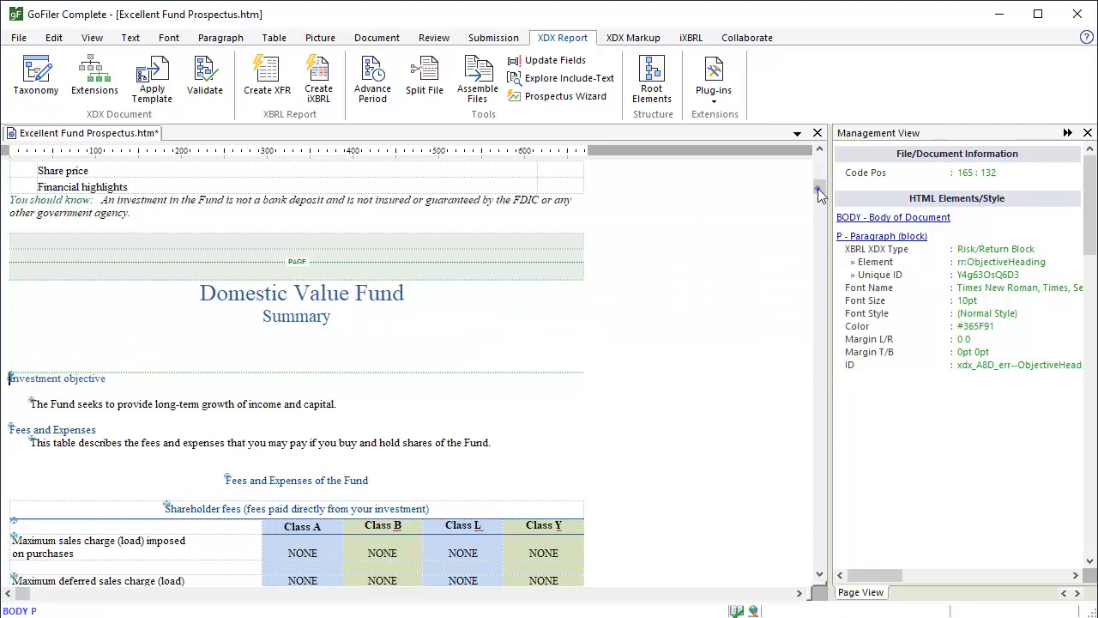
{"action": "left_click_drag", "start_coordinate": [819, 195], "coordinate": [820, 202]}
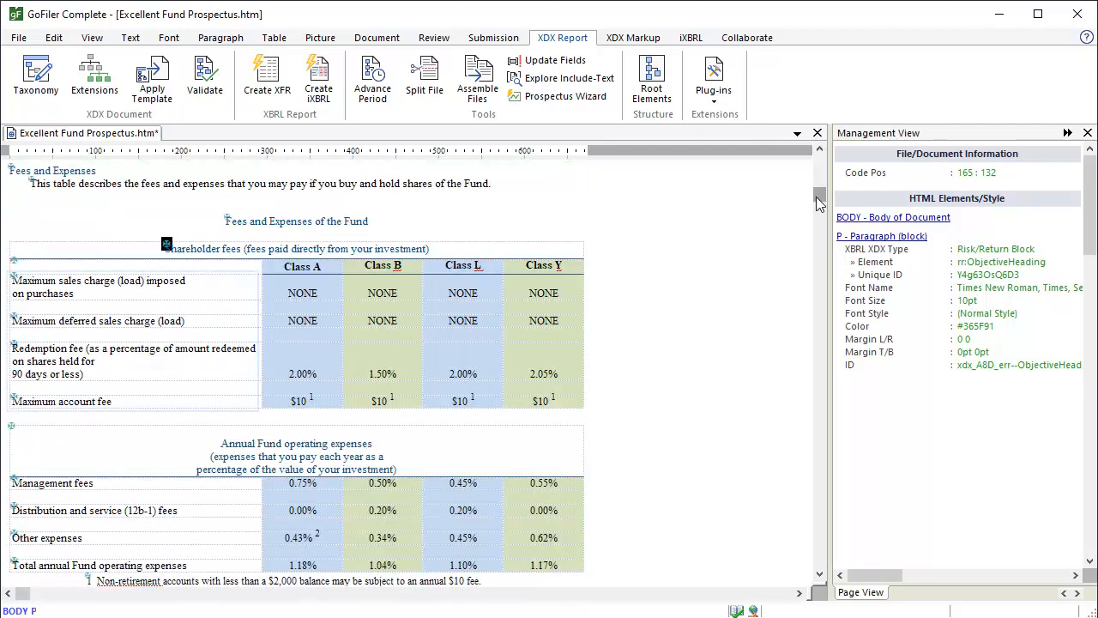